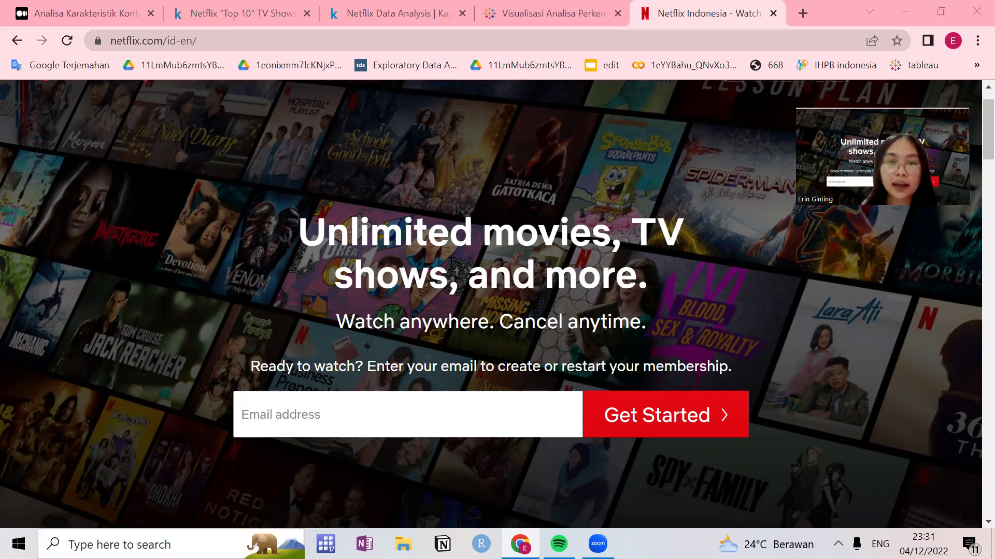
Step: Open the Medium article on Netflix content characteristics and read its introduction from the beginning
left_click(118, 4)
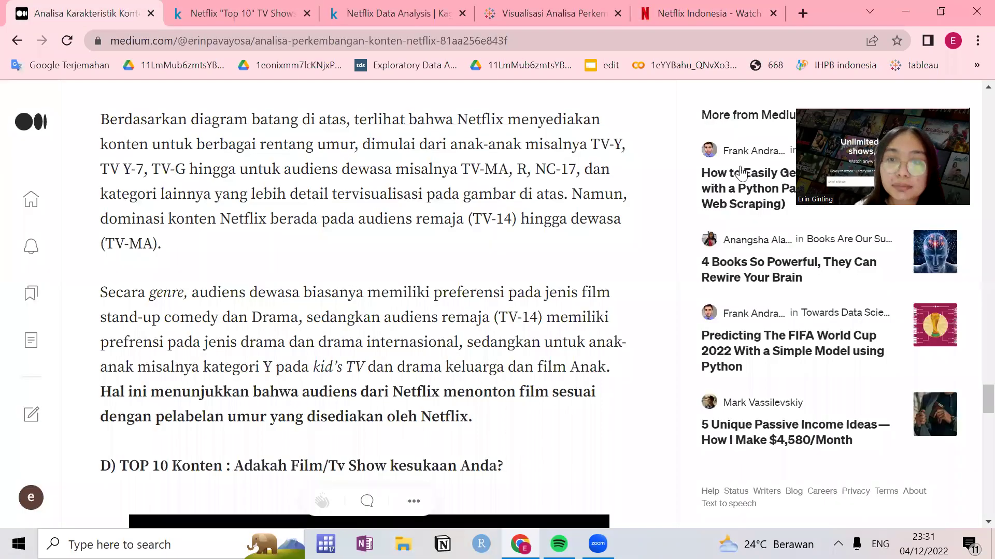
left_click_drag(987, 399, 974, 14)
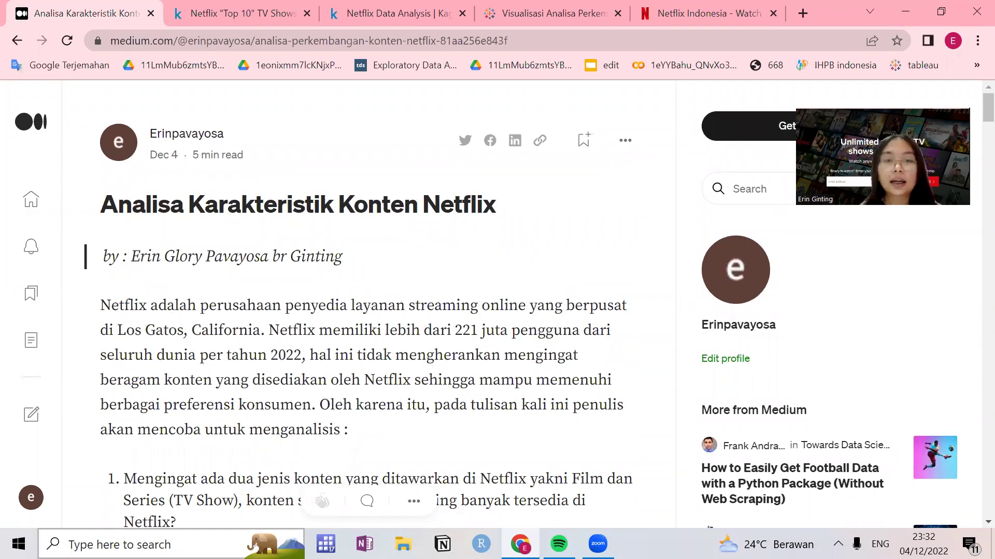
scroll(973, 116, "down", 1)
scroll(973, 117, "down", 2)
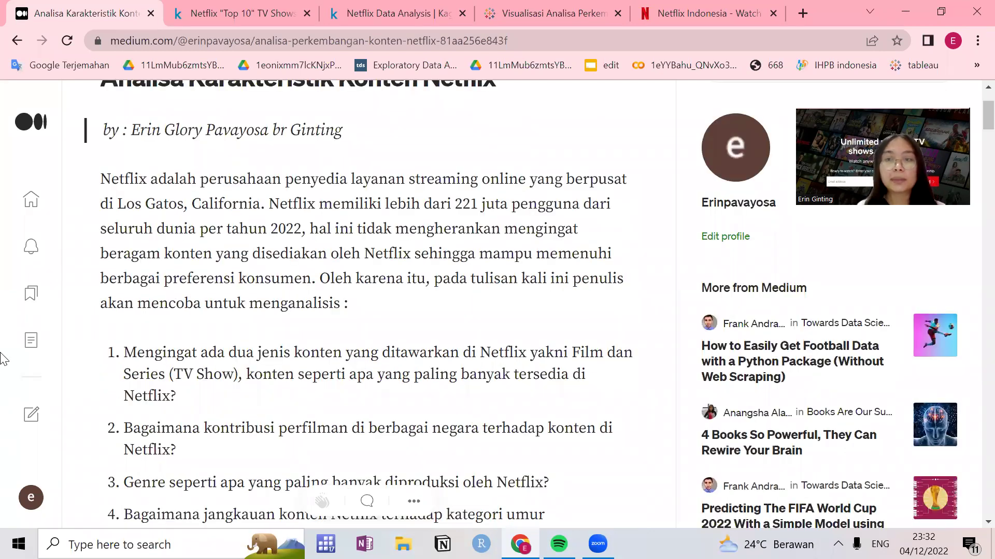
left_click_drag(199, 228, 384, 229)
left_click(503, 230)
left_click_drag(456, 209, 579, 205)
left_click(506, 264)
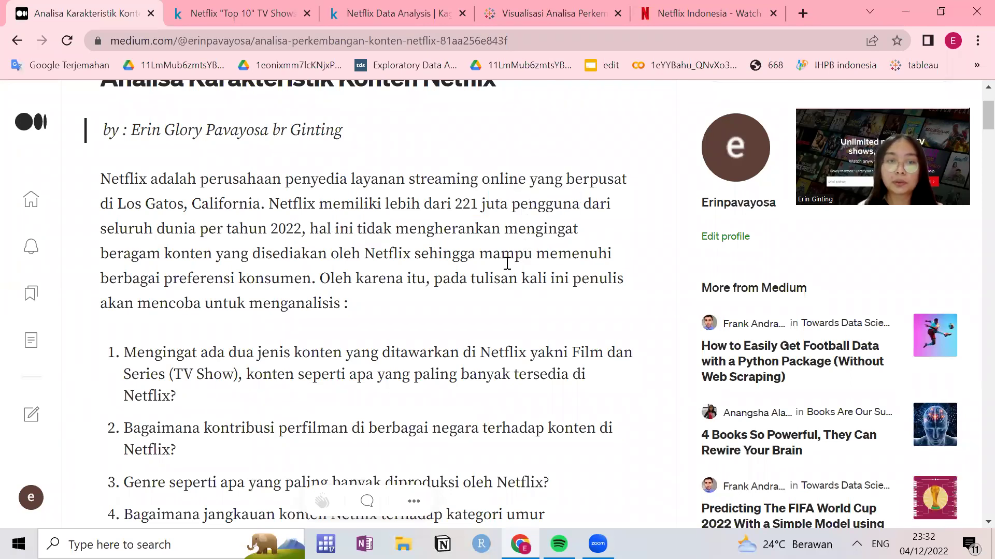
scroll(186, 213, "down", 2)
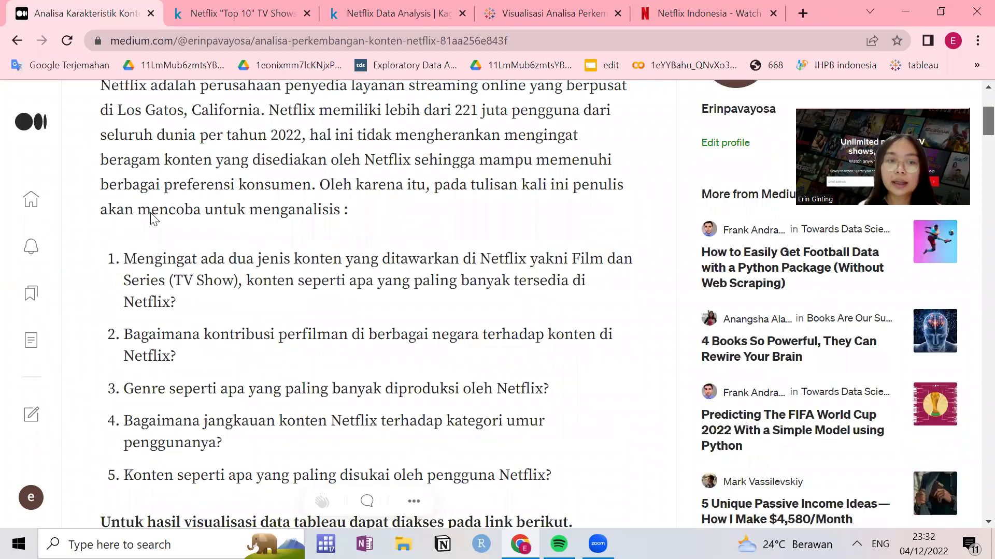
Step: Review the article's list of five analysis questions, focusing on the first one about Film and TV Show content
scroll(129, 216, "down", 1)
left_click_drag(124, 204, 579, 414)
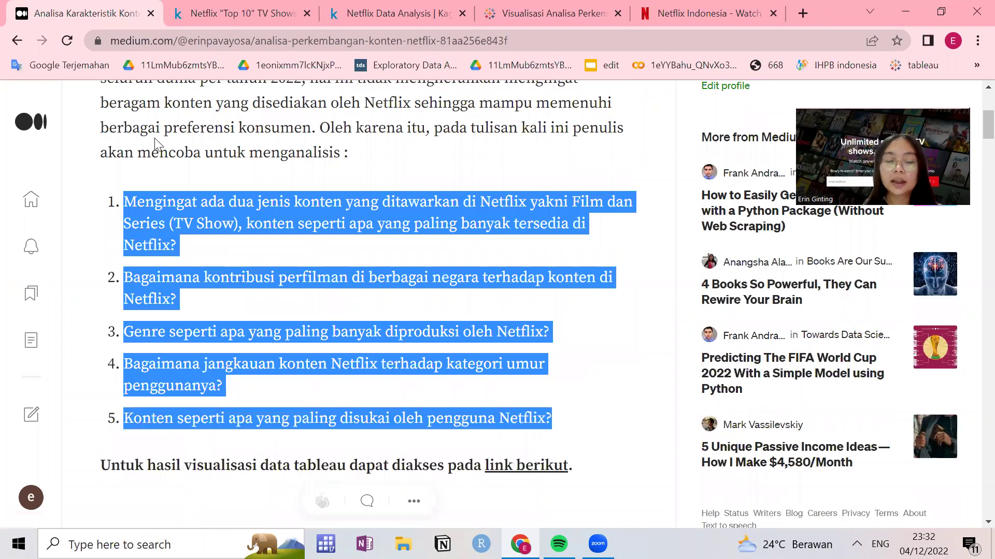
left_click(171, 281)
left_click_drag(162, 200, 471, 203)
left_click(314, 205)
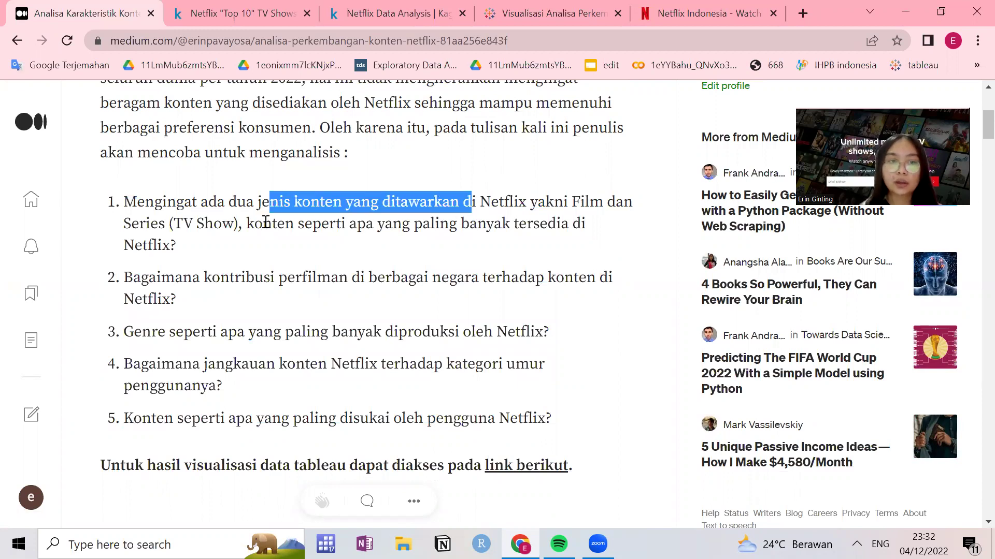
left_click_drag(173, 226, 237, 224)
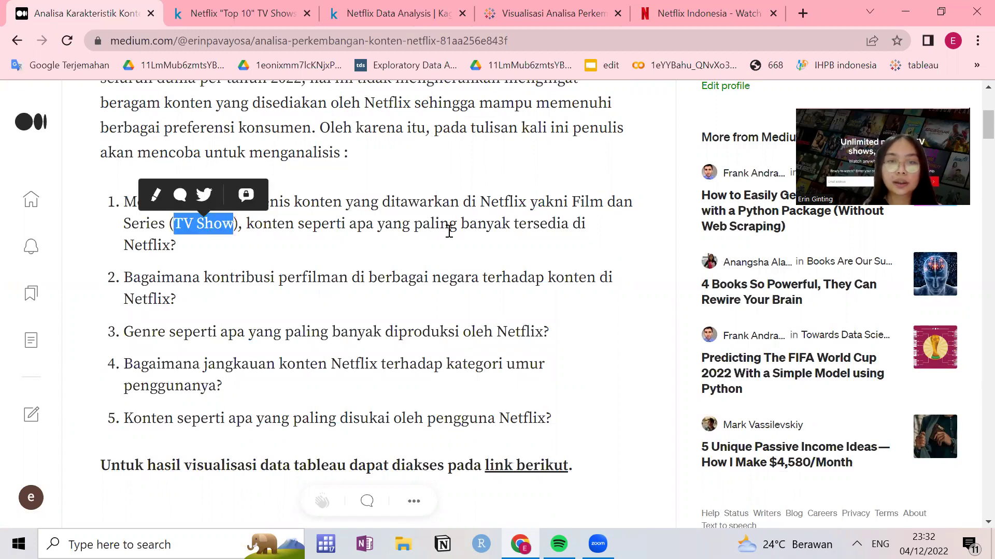
left_click_drag(448, 226, 457, 226)
left_click_drag(564, 203, 629, 203)
left_click(329, 317)
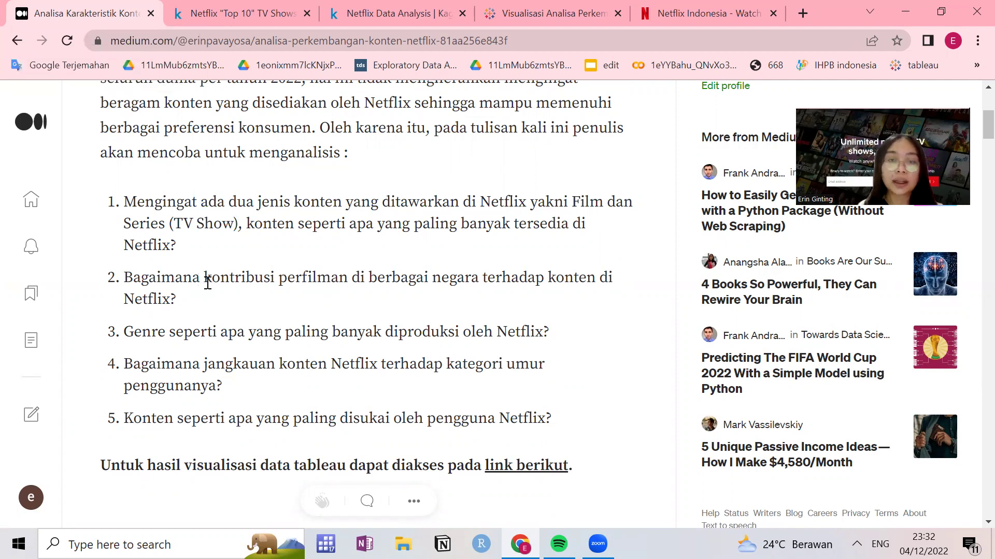
Step: Read the remaining analysis questions on genre, user age categories and the content Netflix users like most
left_click_drag(168, 323, 321, 346)
left_click(278, 344)
left_click_drag(121, 335, 163, 337)
left_click(615, 345)
left_click_drag(616, 344, 295, 350)
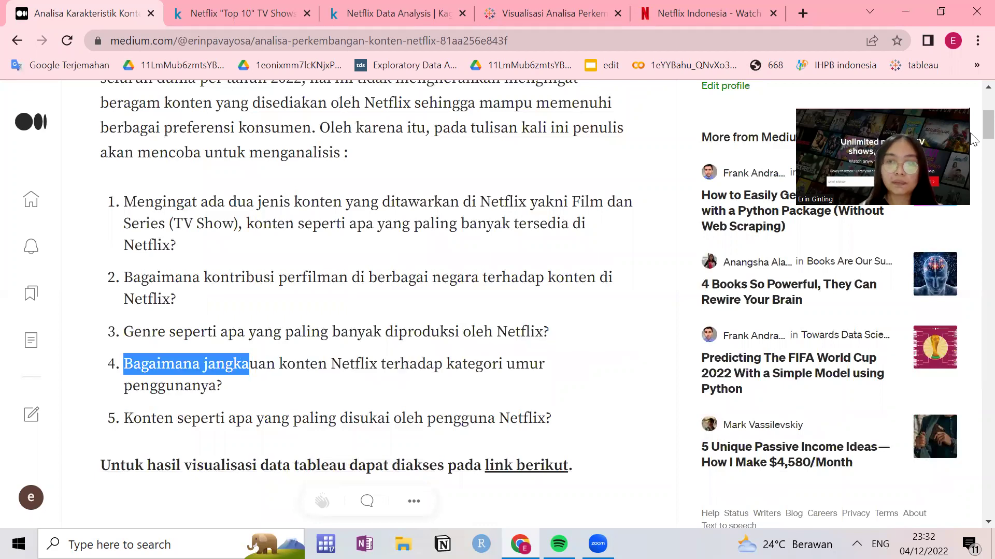
scroll(969, 145, "down", 1)
left_click_drag(233, 311, 389, 313)
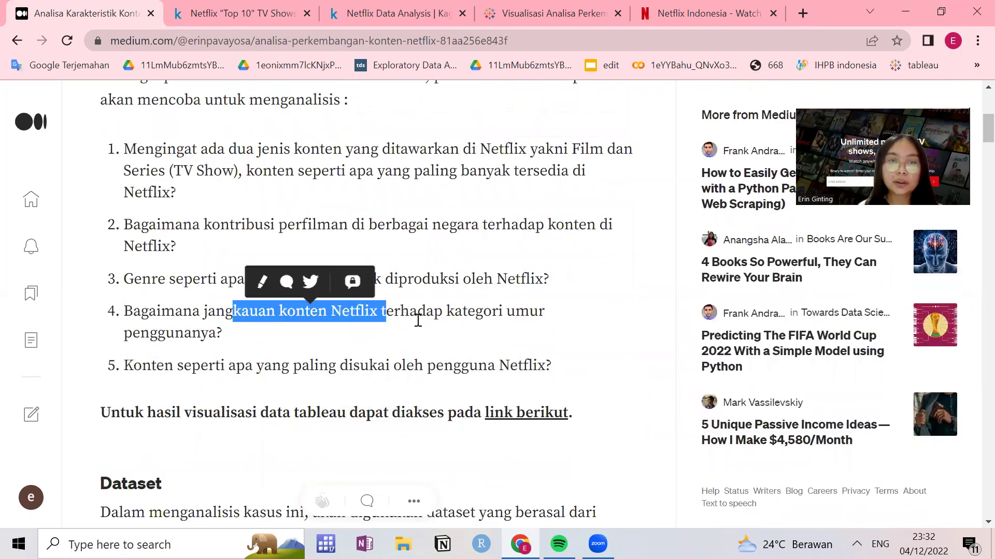
left_click(971, 43)
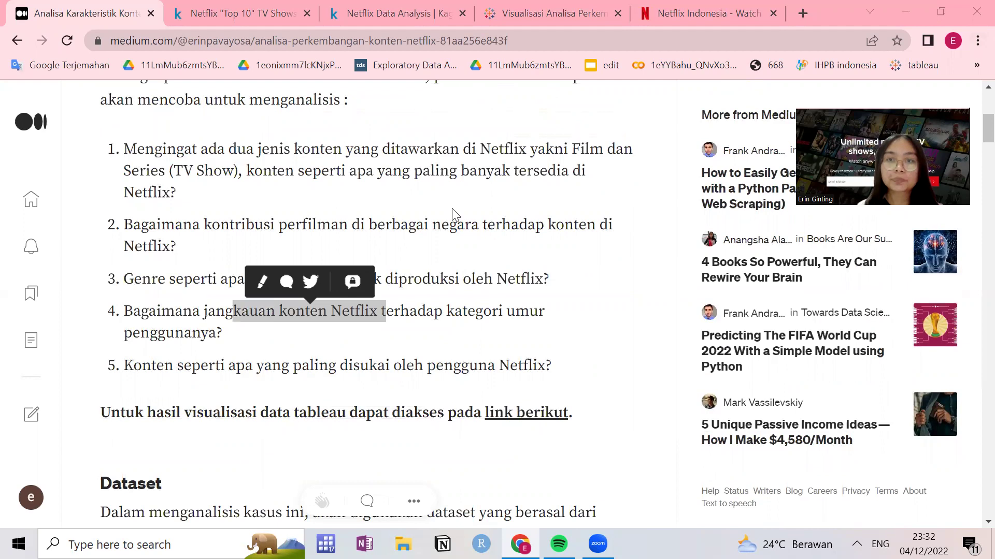
left_click(410, 228)
left_click_drag(191, 356, 436, 362)
left_click(566, 353)
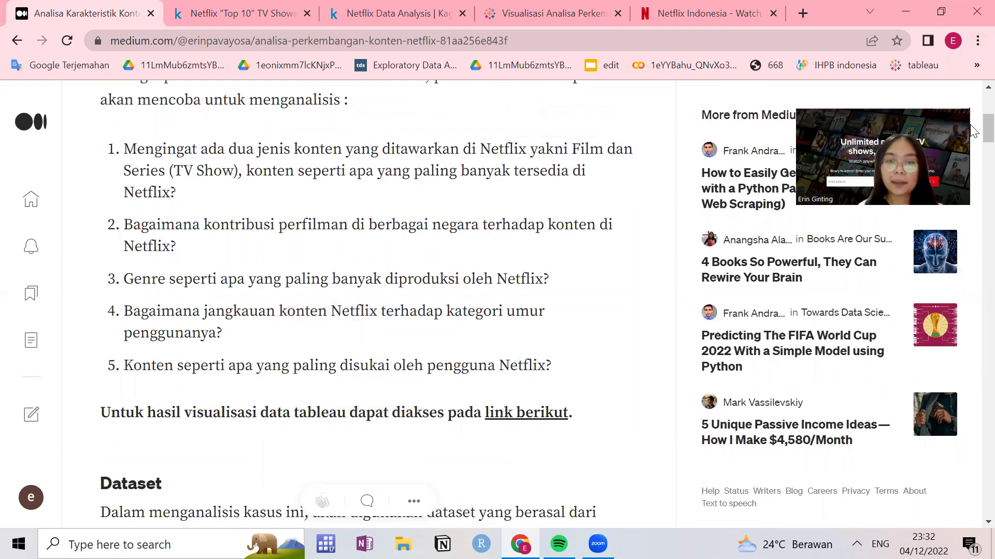
Step: Read the Dataset section's paragraph about the Kaggle data sets used for the Netflix analysis
scroll(452, 207, "down", 3)
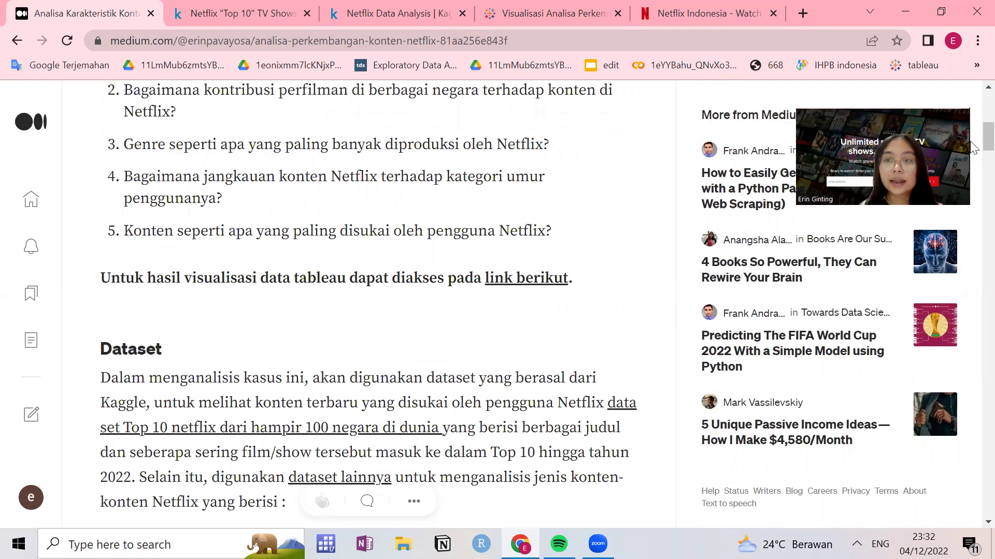
scroll(973, 148, "down", 2)
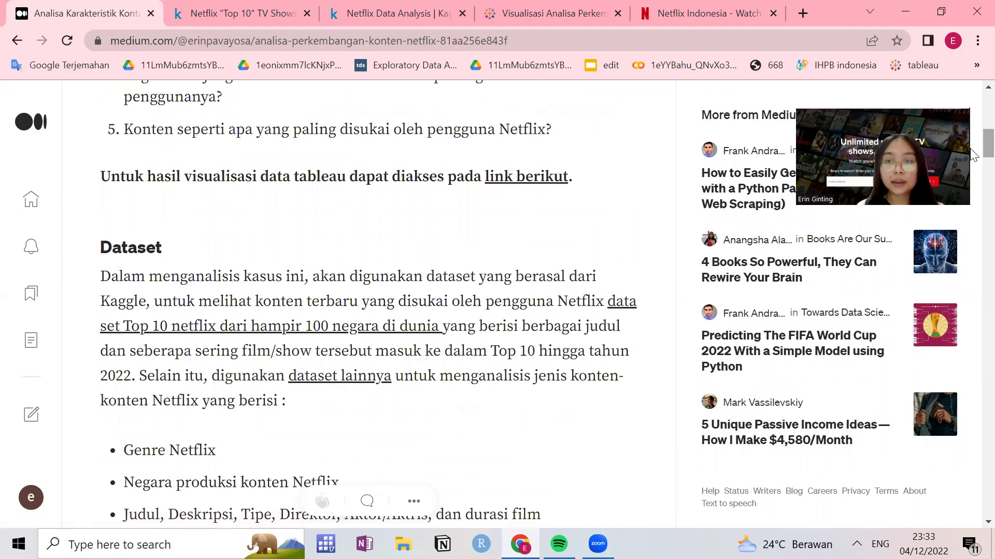
scroll(974, 155, "down", 3)
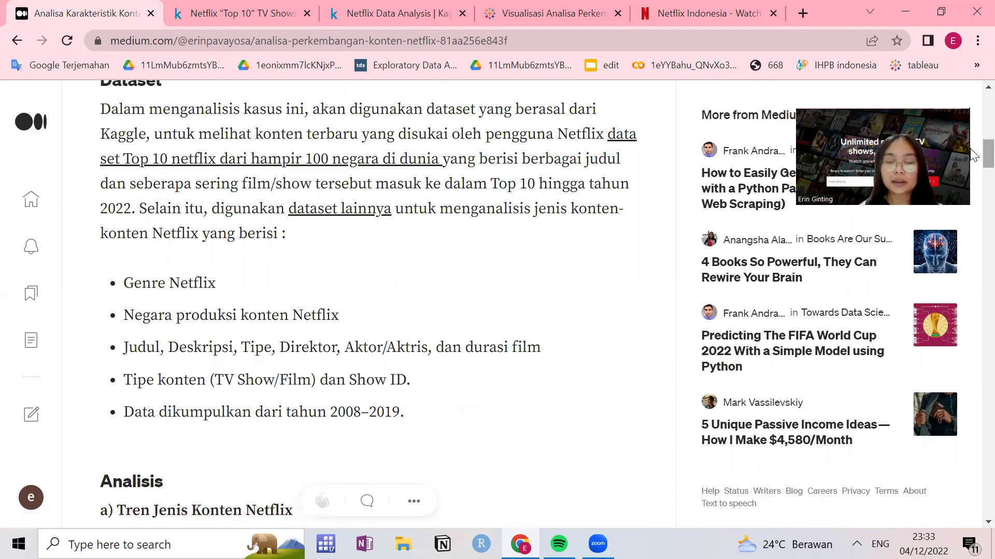
scroll(973, 145, "up", 4)
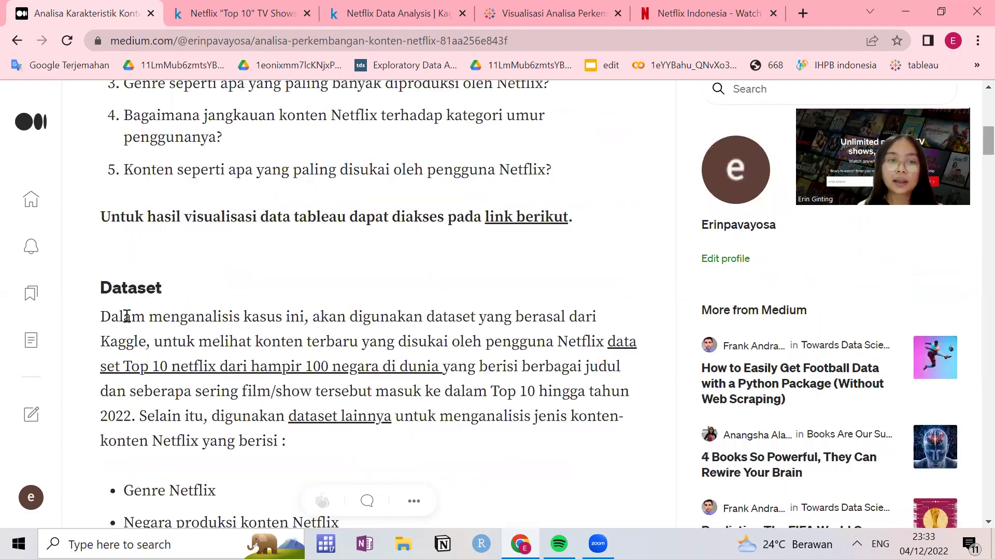
left_click_drag(126, 316, 437, 368)
left_click_drag(123, 169, 570, 182)
left_click(524, 401)
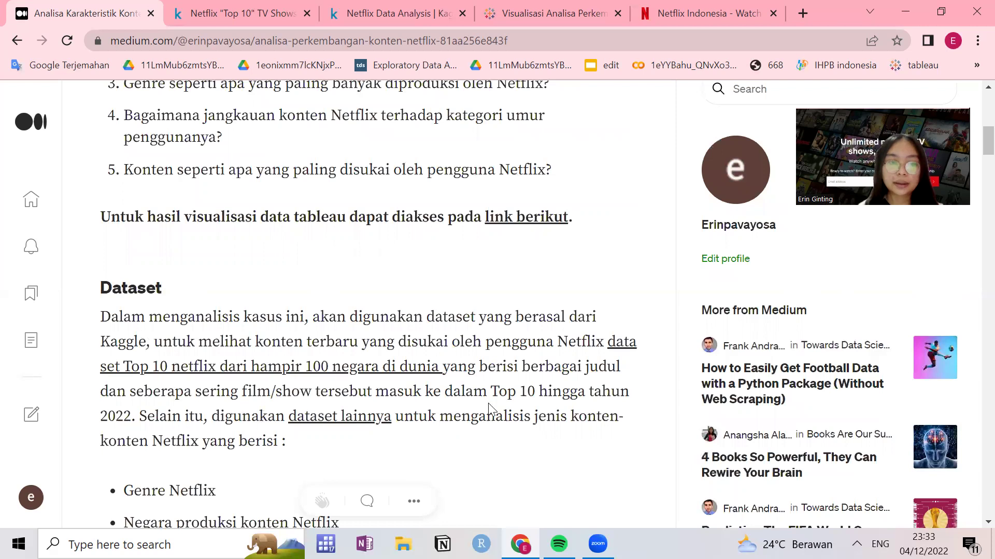
double_click(385, 398)
left_click(572, 416)
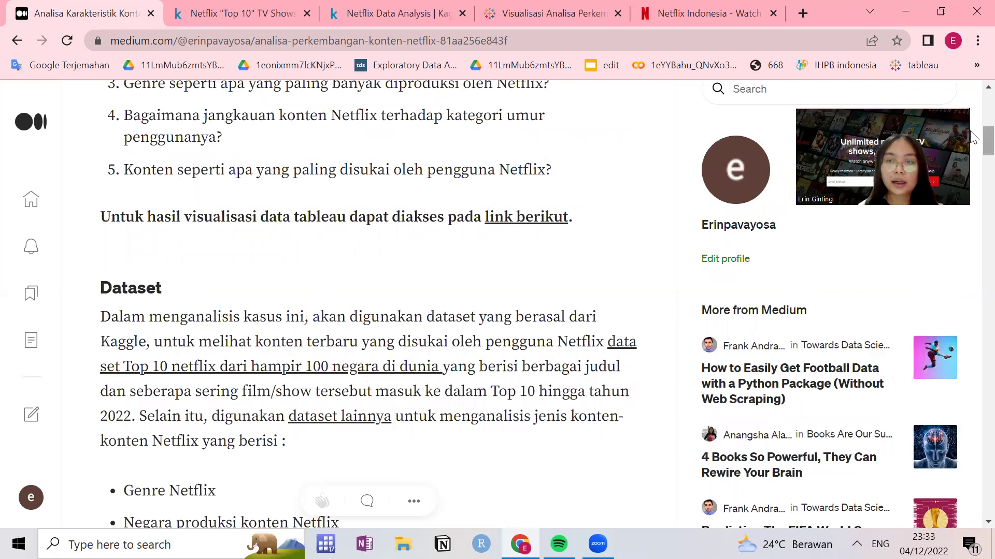
Step: Examine the bulleted list of data covered by the second data set and its introductory paragraph
scroll(974, 137, "down", 2)
triple_click(138, 365)
left_click(275, 405)
left_click_drag(135, 398, 333, 404)
left_click(326, 417)
left_click_drag(162, 436, 302, 430)
left_click(191, 468)
left_click_drag(125, 365, 309, 492)
left_click(369, 499)
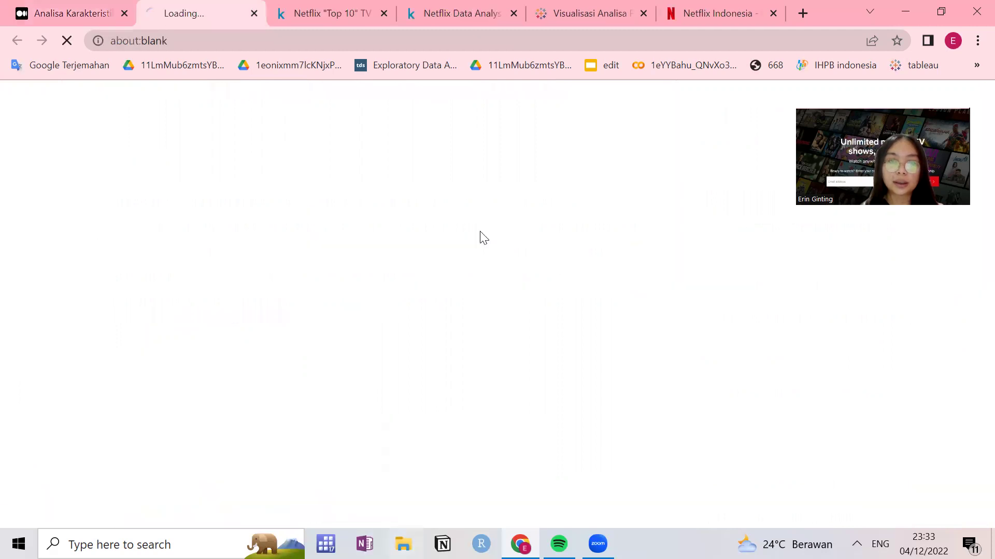
left_click(251, 15)
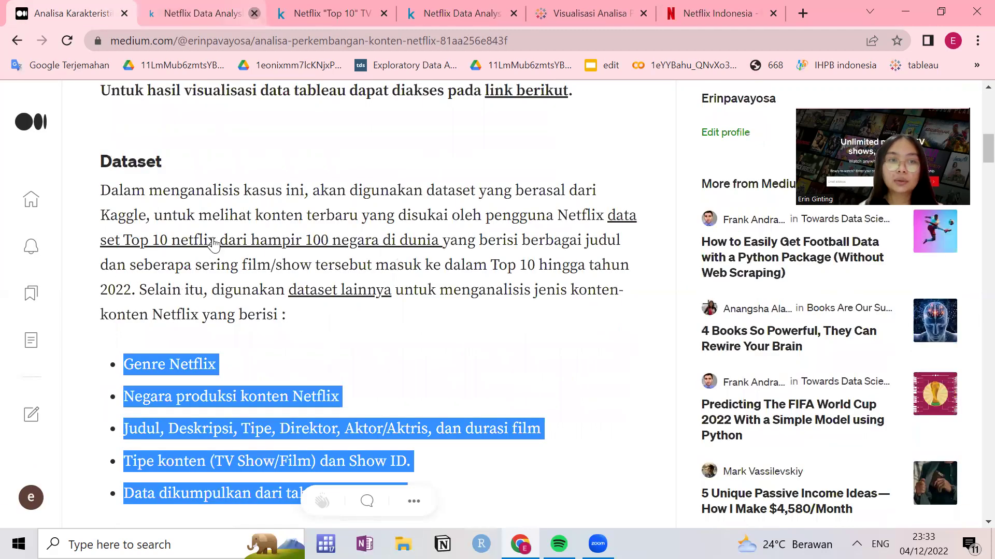
left_click_drag(108, 183, 328, 373)
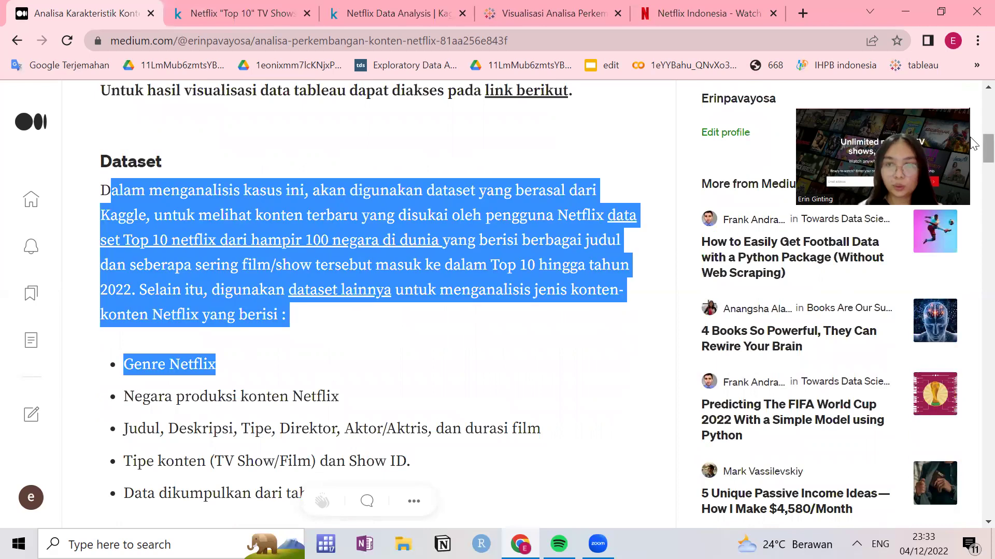
Step: Go to the Analisis section and look at its first subsection, Tren Jenis Konten Netflix
scroll(974, 156, "down", 1)
scroll(722, 261, "down", 2)
scroll(334, 282, "down", 4)
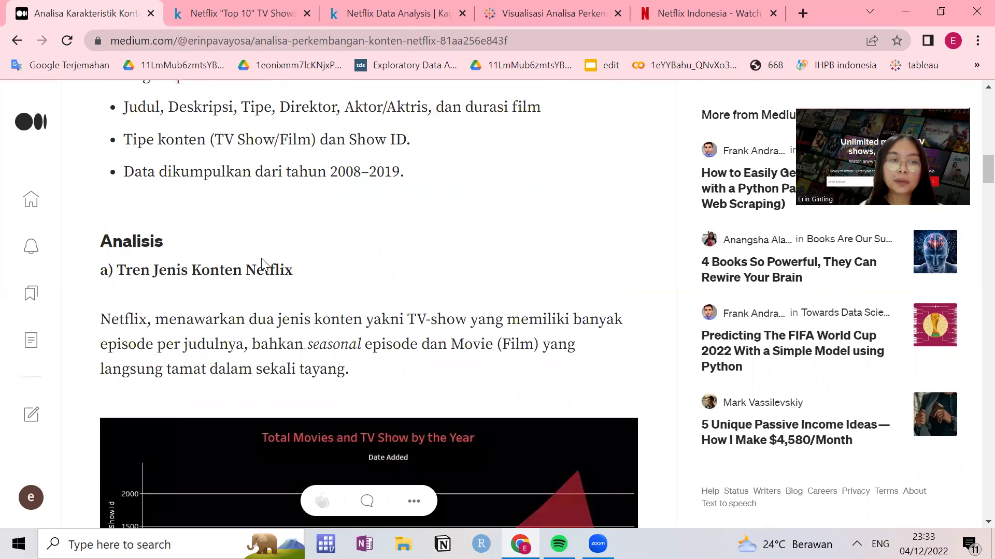
left_click_drag(92, 243, 178, 246)
left_click(232, 288)
left_click_drag(985, 174, 973, 181)
left_click_drag(127, 213, 293, 214)
left_click(449, 241)
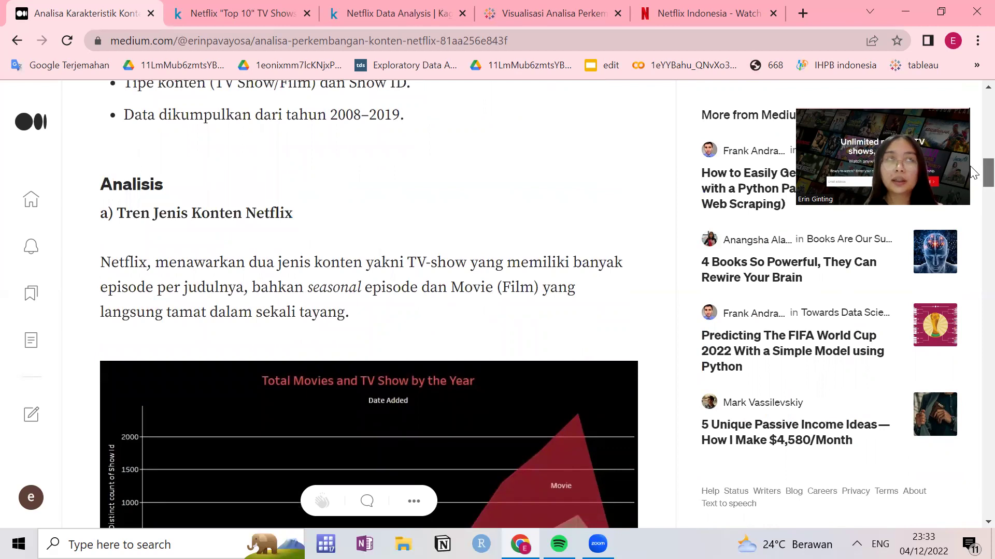
Step: Read the paragraph describing the TV-show and Movie content types under Tren Jenis Konten Netflix
scroll(972, 171, "down", 1)
scroll(973, 184, "down", 2)
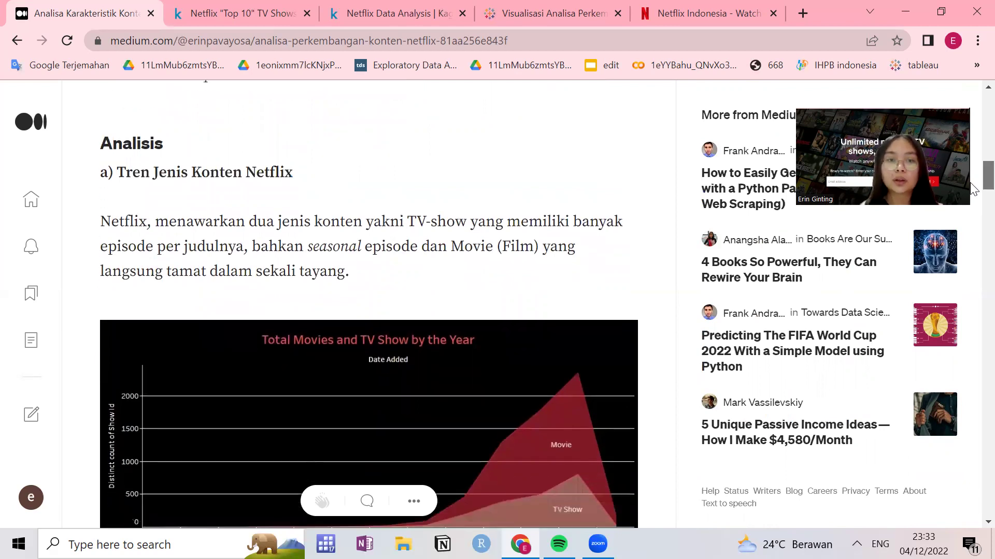
left_click_drag(416, 163, 473, 164)
left_click(473, 166)
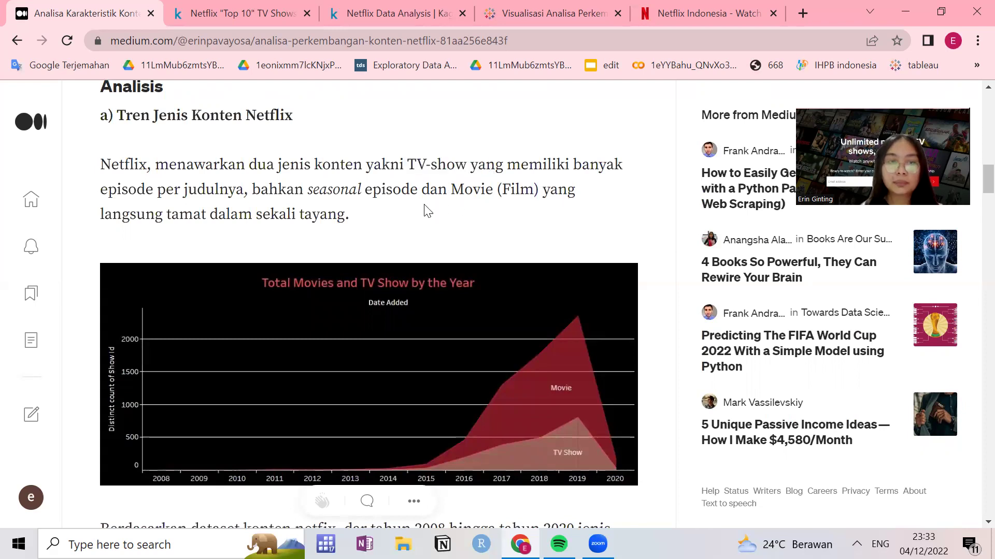
left_click_drag(287, 191, 545, 189)
left_click(450, 207)
left_click(546, 190)
left_click_drag(338, 214, 123, 214)
Step: Enlarge the article's Total Movies and TV Show by the Year chart to inspect it, and return to the text
scroll(476, 178, "down", 5)
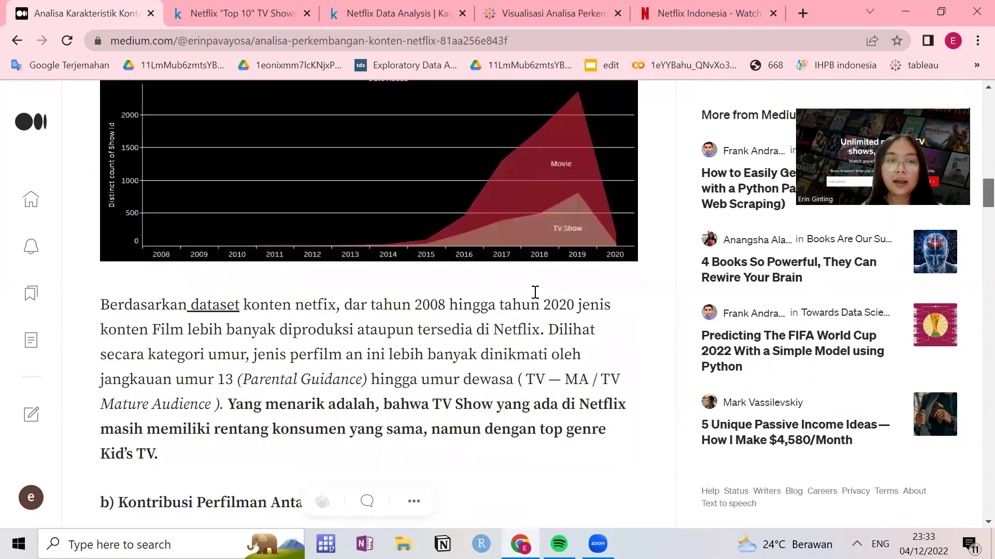
left_click(474, 177)
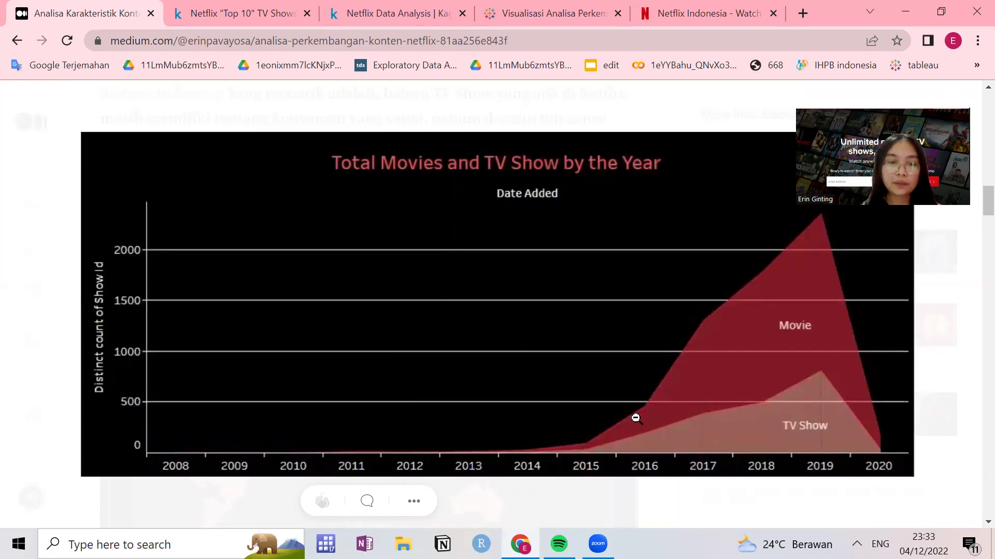
left_click(297, 397)
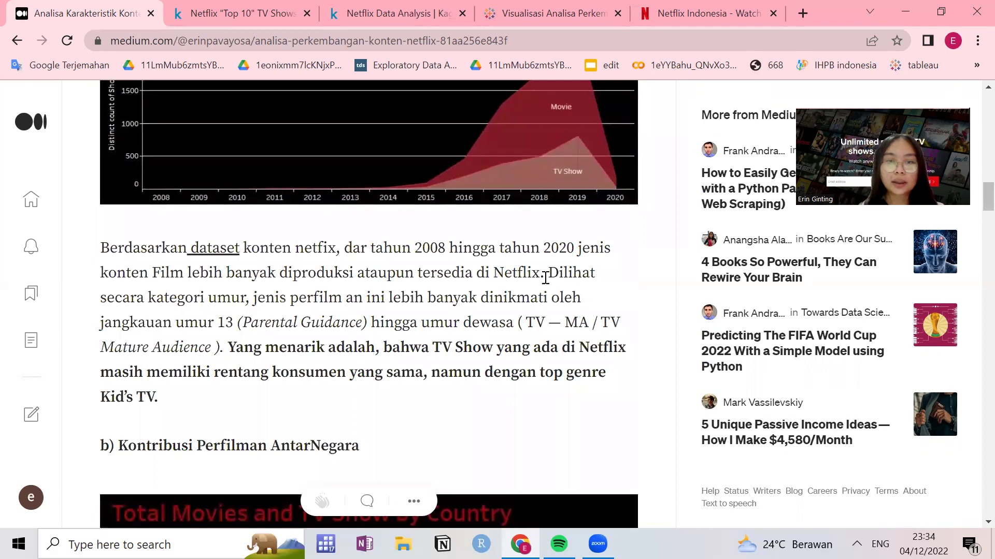
Step: Switch to the Tableau Public dashboard and filter its charts by the TV Show area of the Total Movies and TV Show by the Year chart
left_click(739, 14)
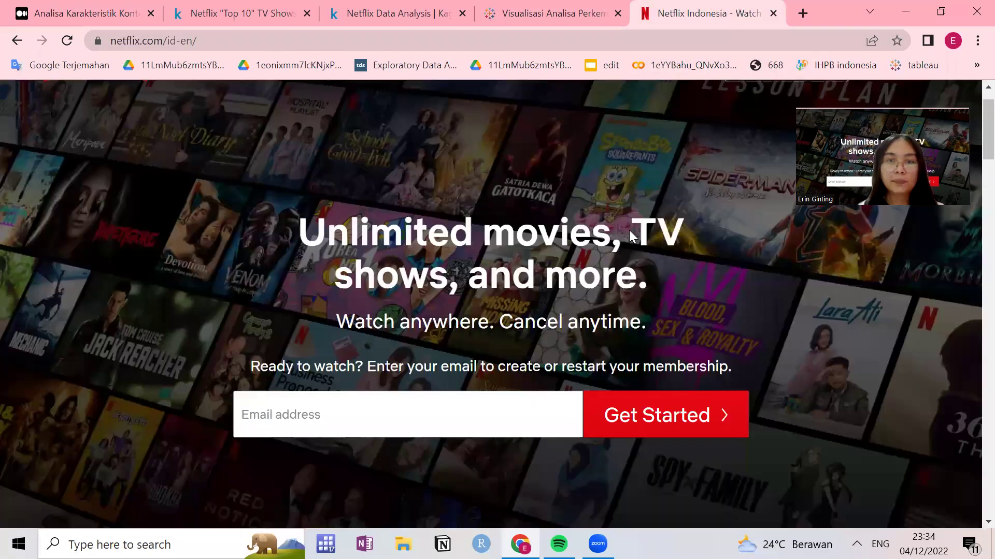
left_click(554, 11)
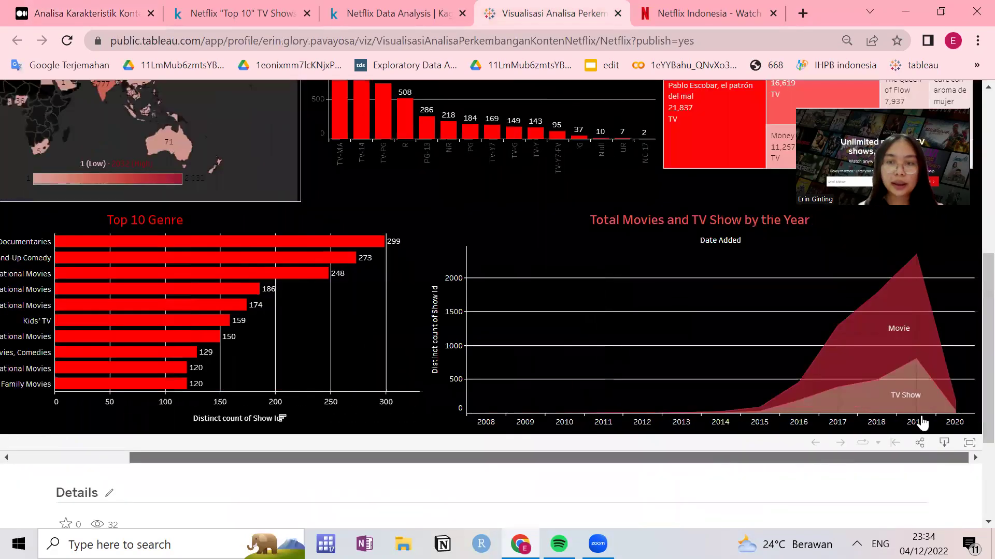
left_click(905, 395)
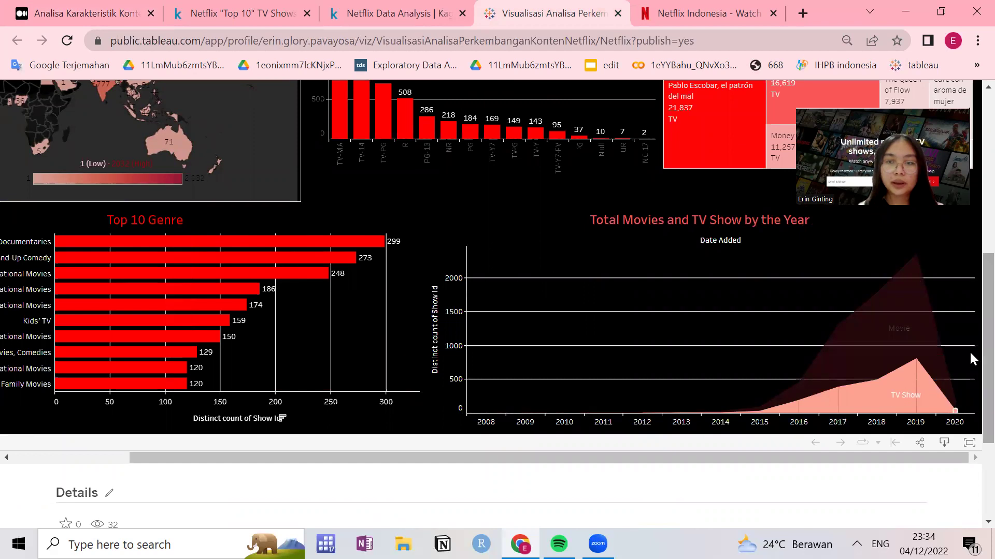
scroll(969, 300, "up", 3)
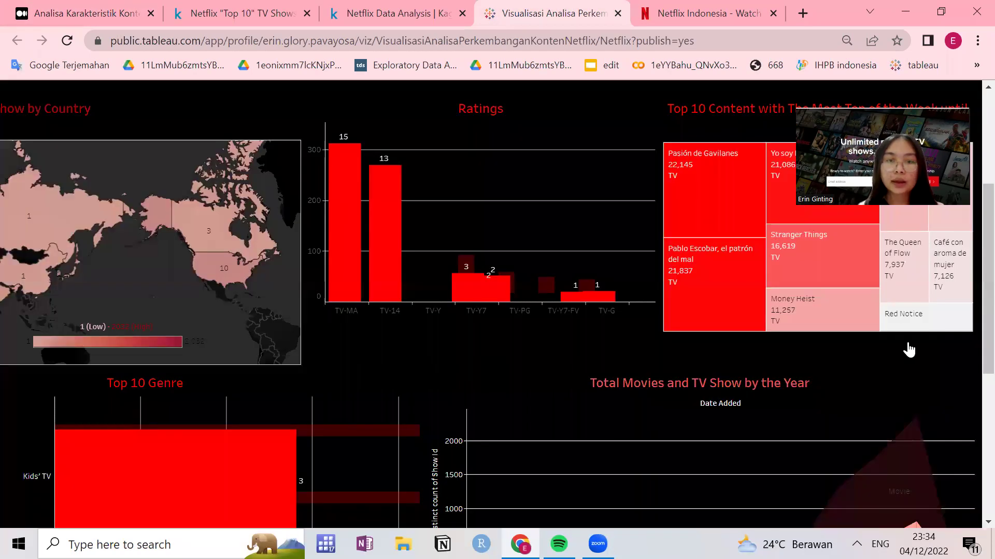
scroll(873, 345, "down", 3)
scroll(931, 320, "up", 4)
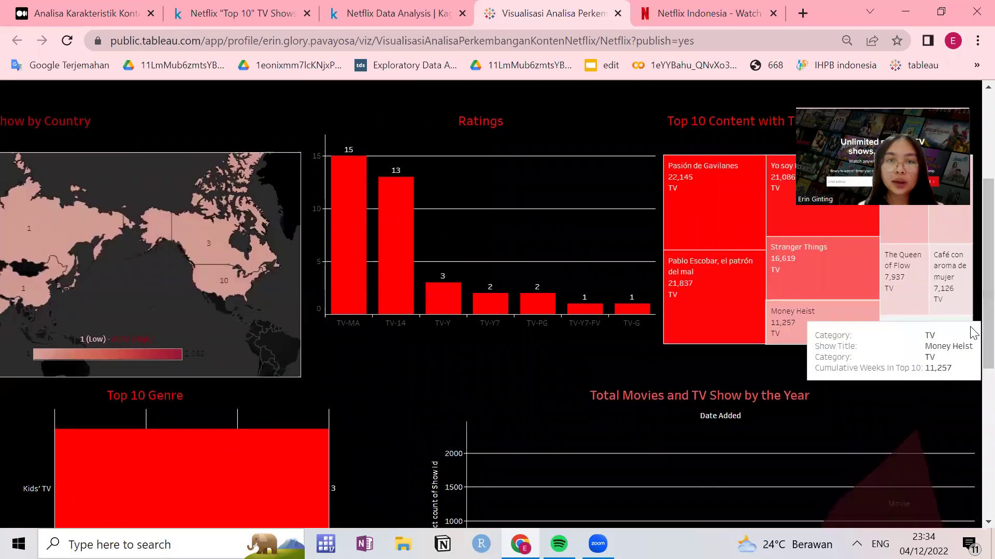
scroll(931, 320, "up", 1)
mouse_move(330, 310)
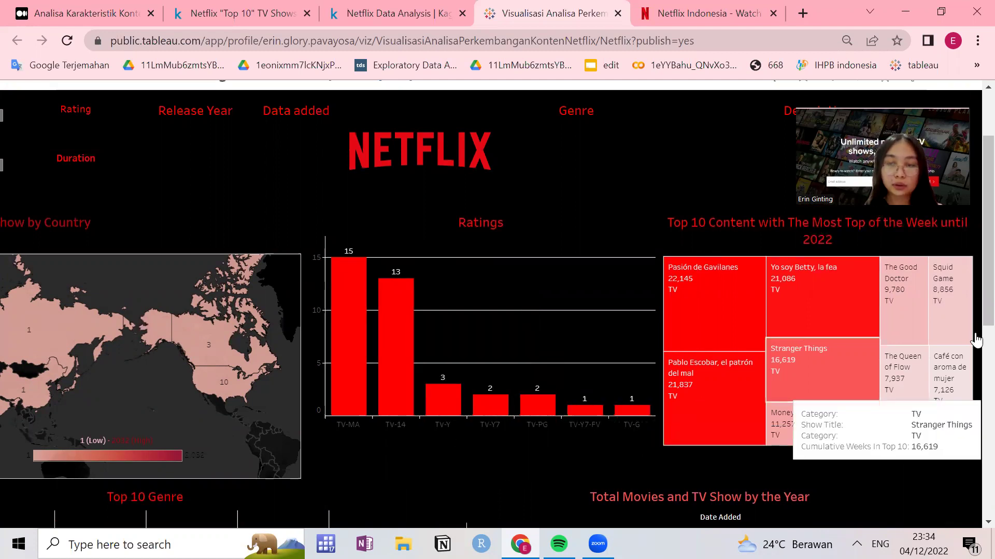
Step: Examine the Top 10 Genre, Ratings and Total Movies and TV Show by Country charts with the TV Show filter applied
scroll(969, 218, "down", 5)
left_click_drag(723, 500, 424, 504)
left_click(424, 504)
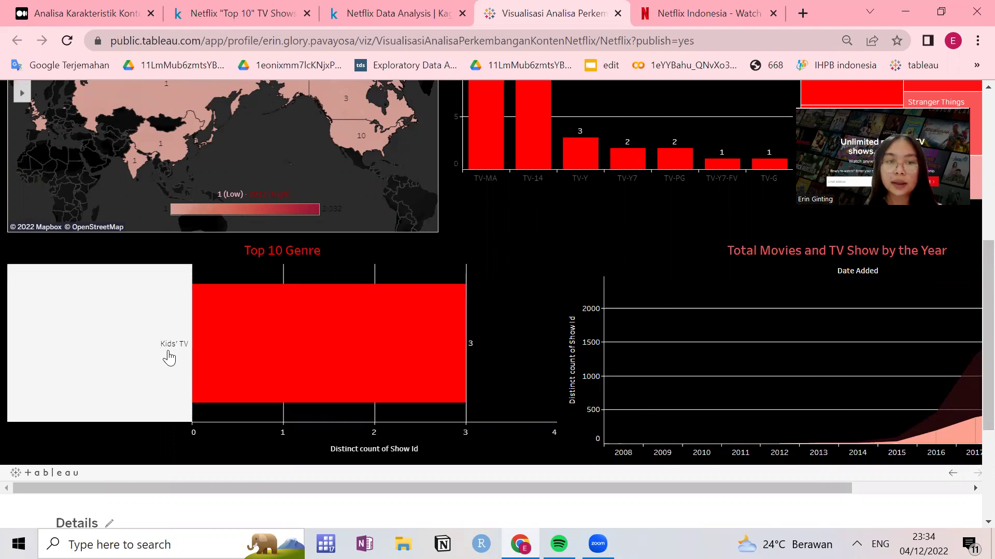
scroll(973, 260, "up", 3)
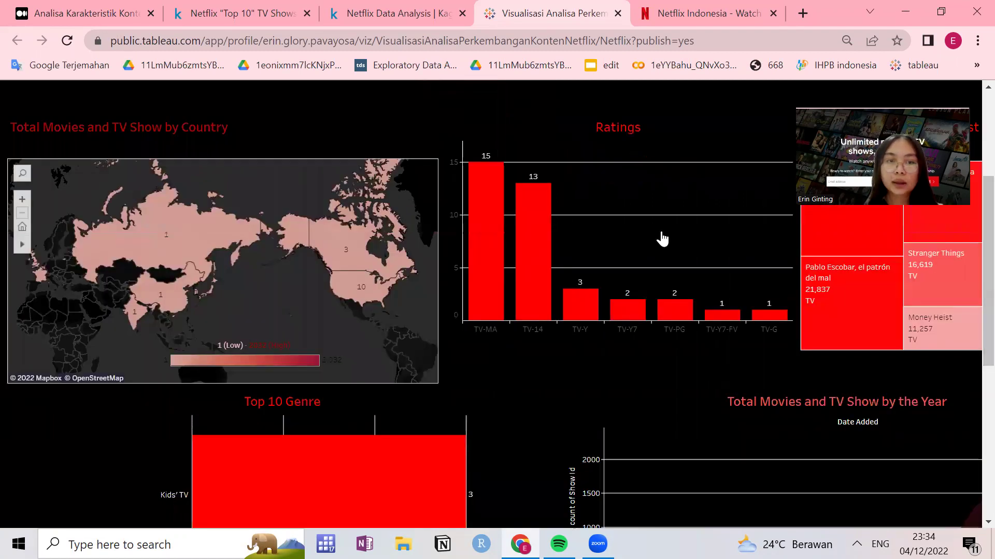
mouse_move(178, 268)
scroll(969, 455, "down", 5)
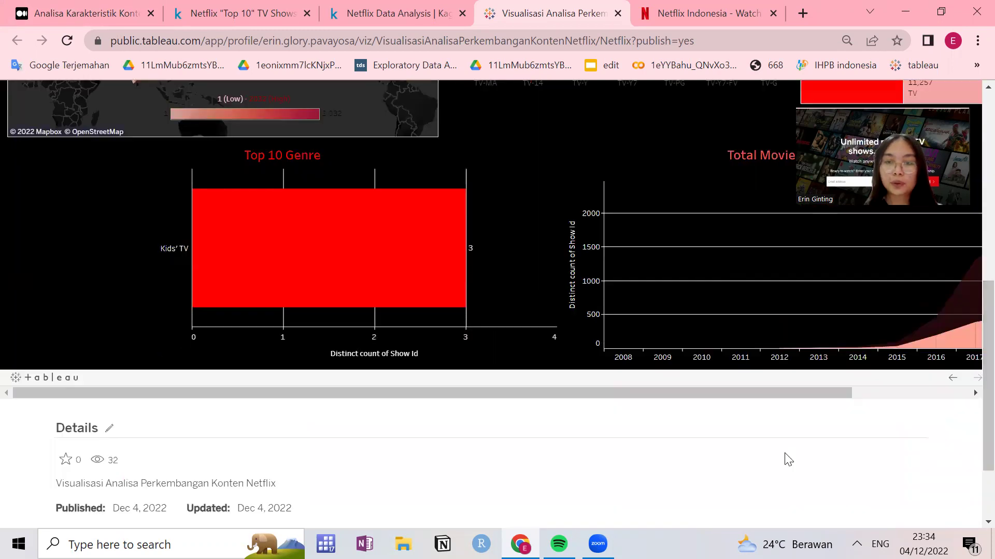
scroll(134, 392, "up", 7)
scroll(231, 350, "up", 1)
mouse_move(199, 348)
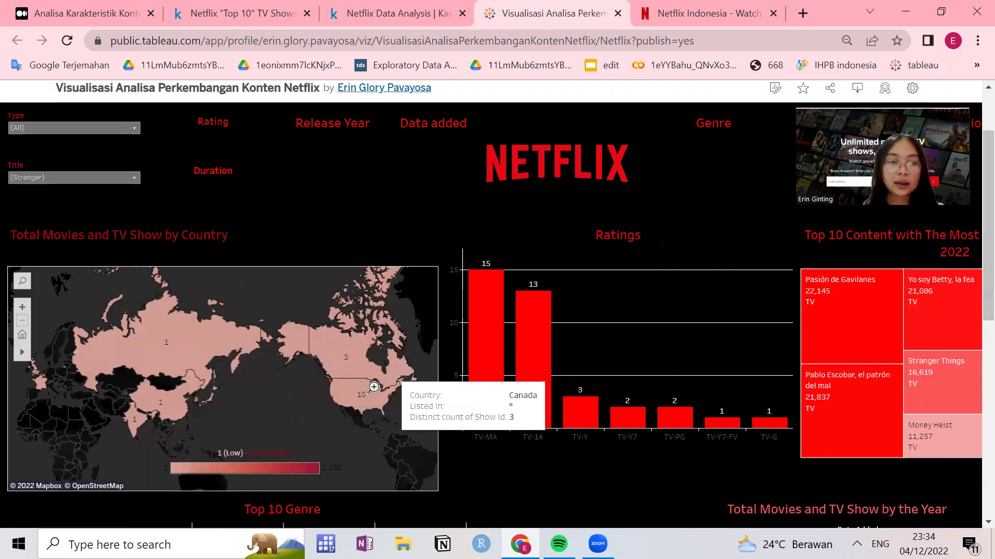
mouse_move(363, 394)
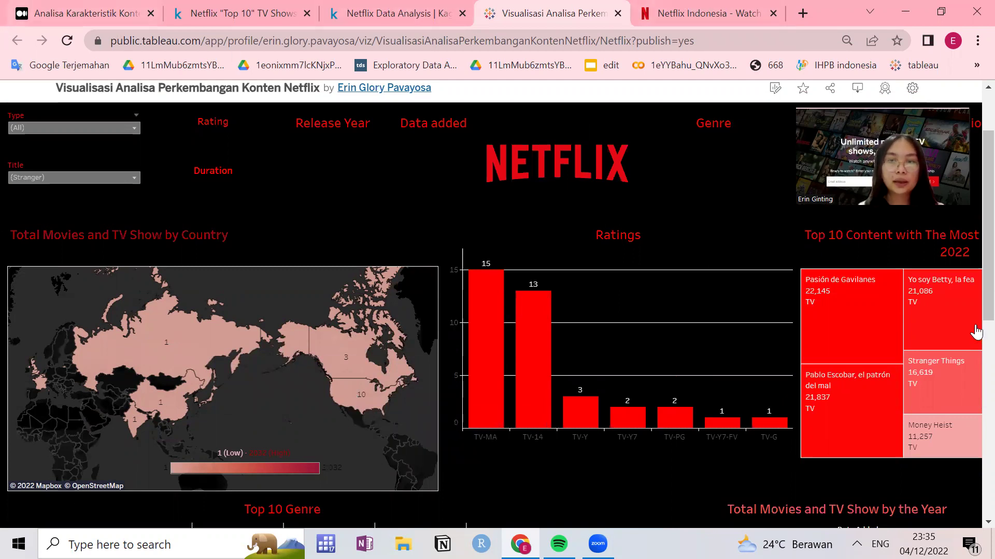
Step: Clear the TV Show filter applied through the Total Movies and TV Show by the Year chart
scroll(973, 369, "down", 1)
scroll(973, 369, "down", 5)
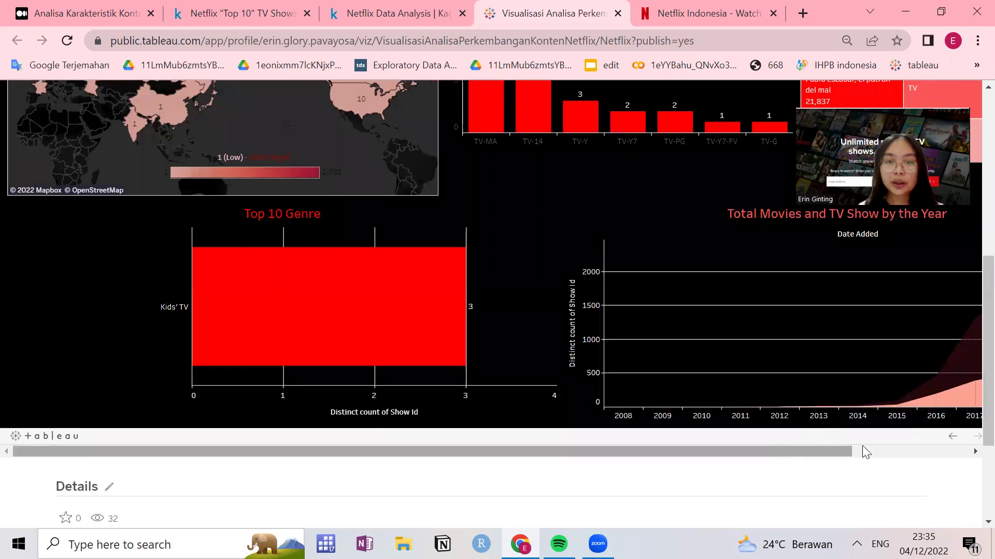
left_click_drag(862, 449, 985, 449)
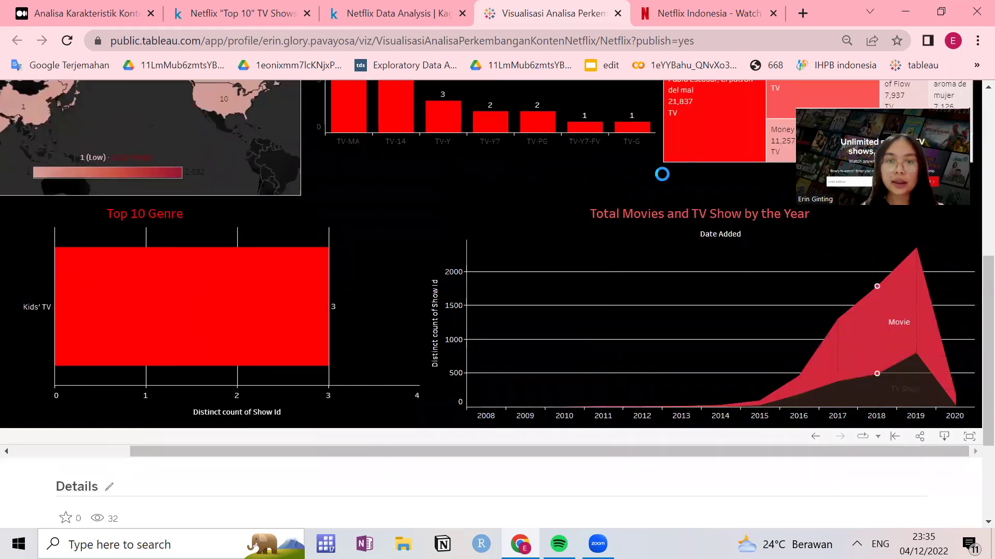
scroll(969, 324, "up", 2)
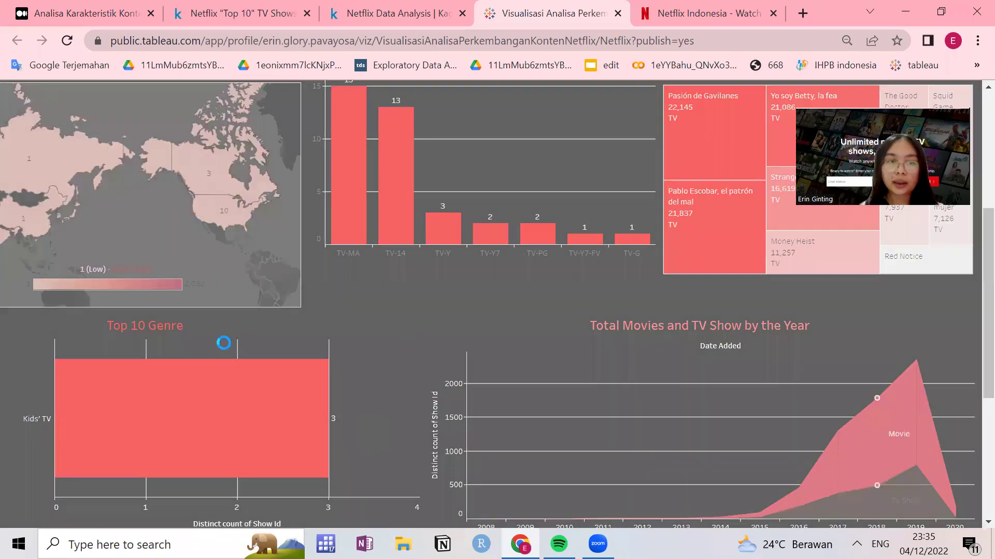
scroll(973, 311, "up", 3)
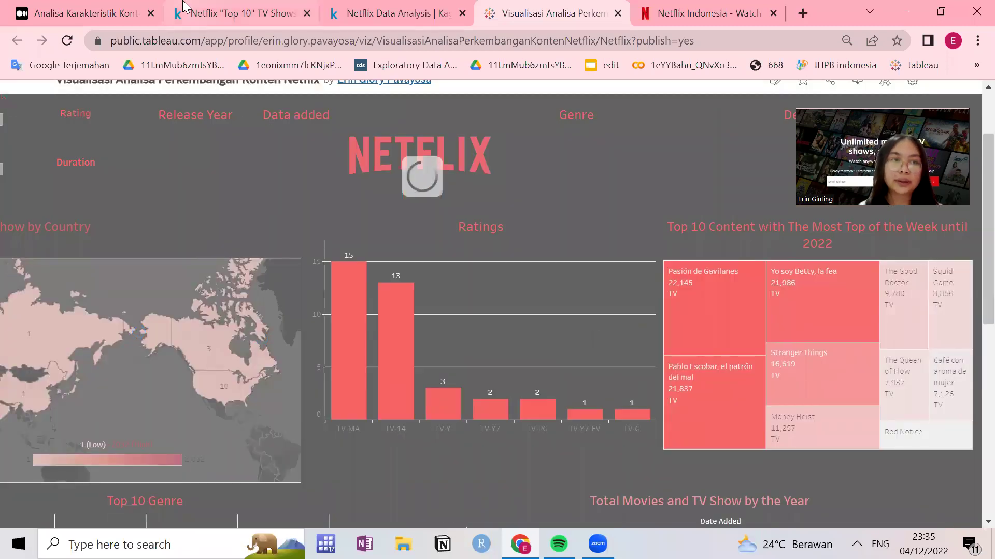
Step: Return to the Medium article and enlarge the Total Movies and TV Show by Country map under Kontribusi Perfilman AntarNegara to inspect it
left_click(102, 9)
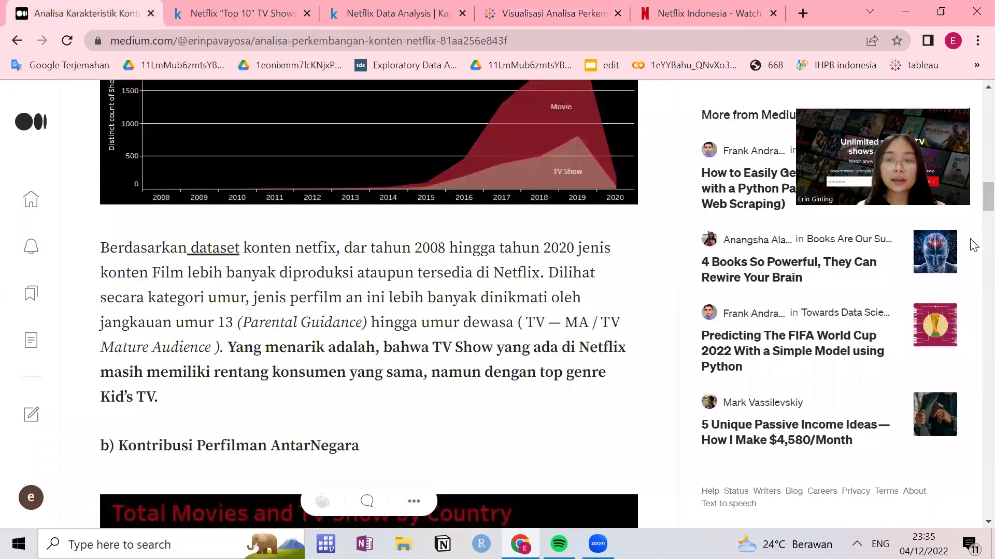
scroll(973, 214, "down", 3)
scroll(974, 223, "down", 1)
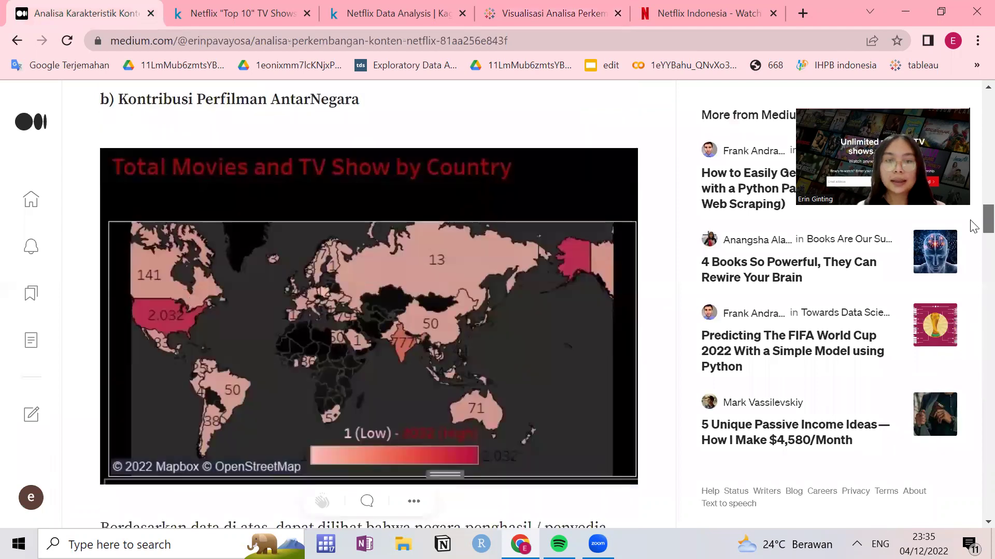
scroll(974, 234, "down", 3)
scroll(215, 197, "up", 5)
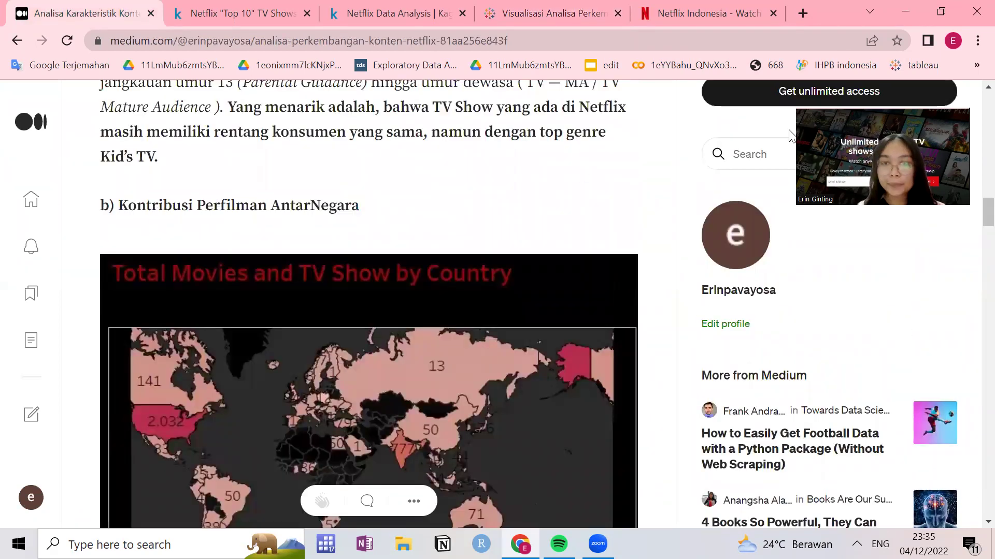
scroll(974, 210, "down", 4)
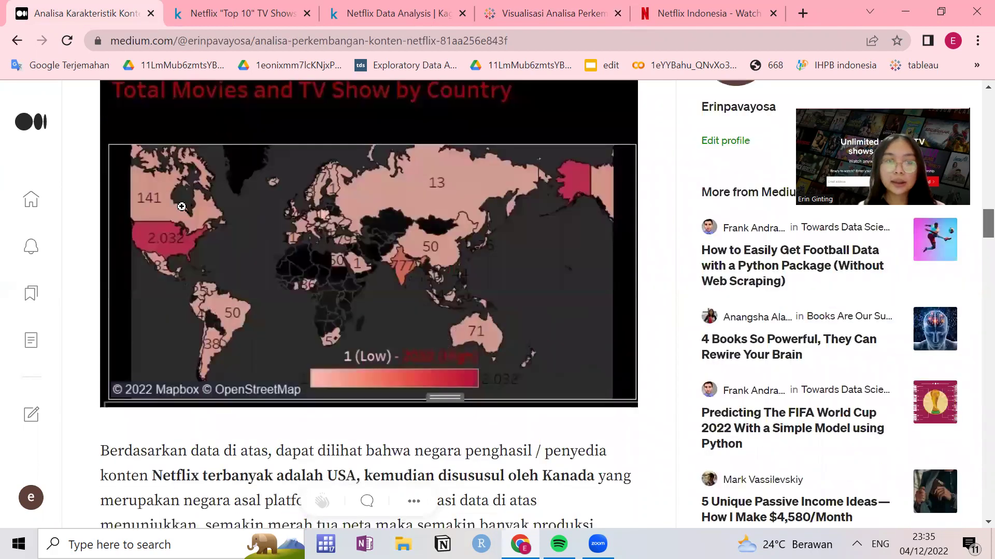
left_click(181, 207)
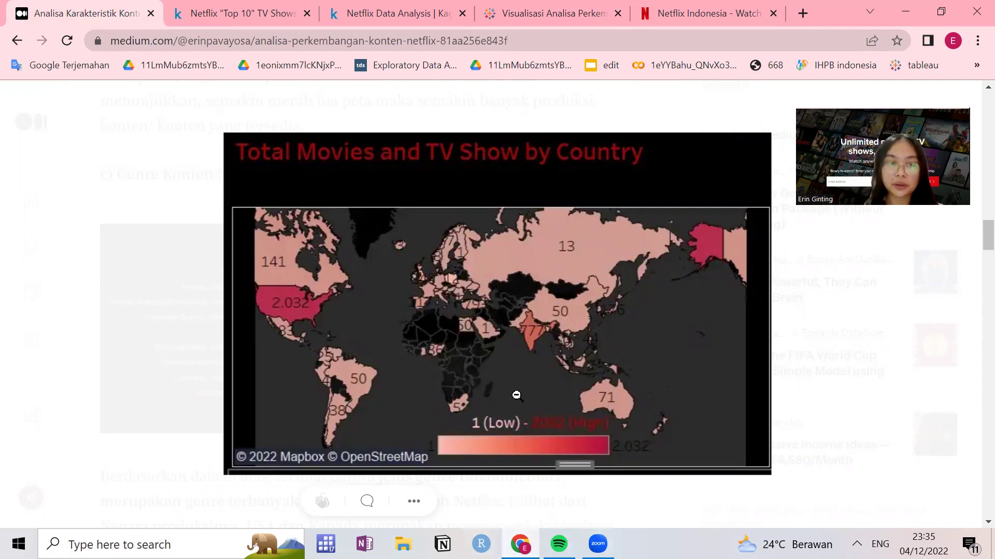
left_click(308, 323)
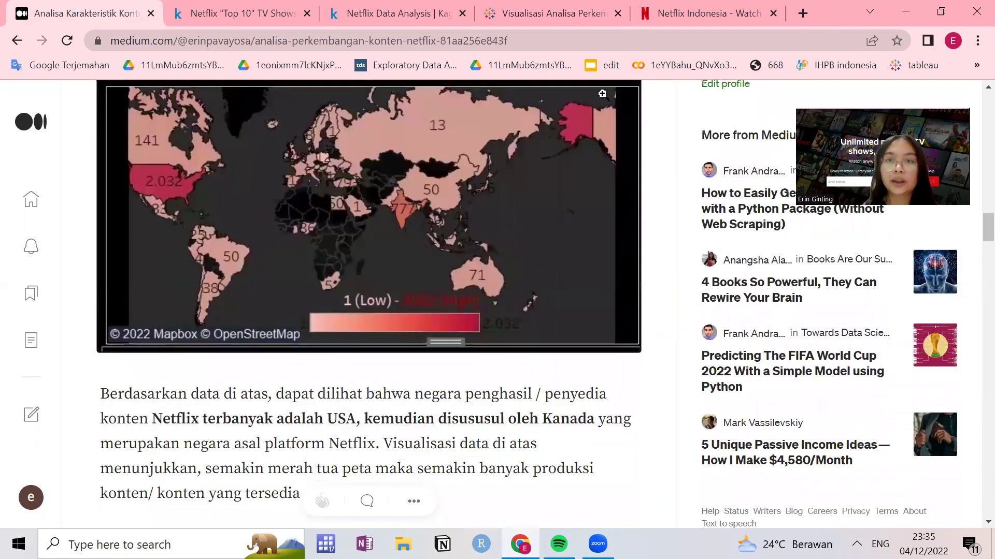
Step: Switch to the Tableau Public dashboard and inspect the country map's details for the United States, Canada and India
left_click(552, 11)
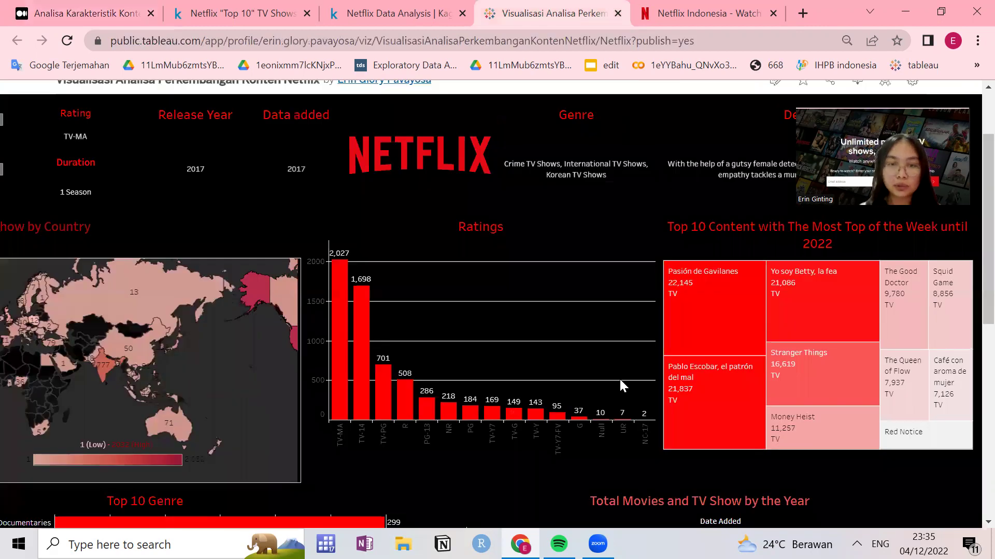
scroll(971, 319, "down", 3)
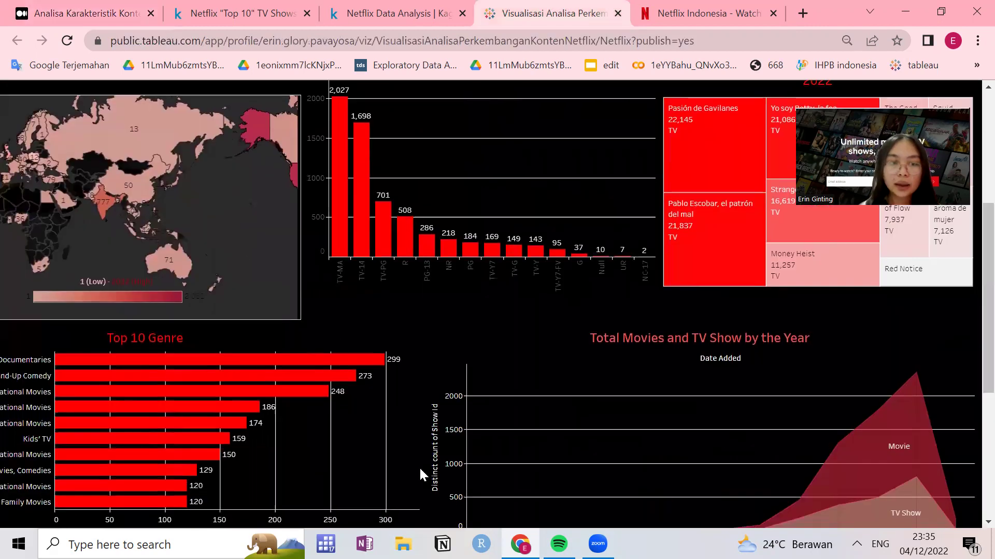
scroll(970, 177, "up", 5)
scroll(970, 197, "down", 5)
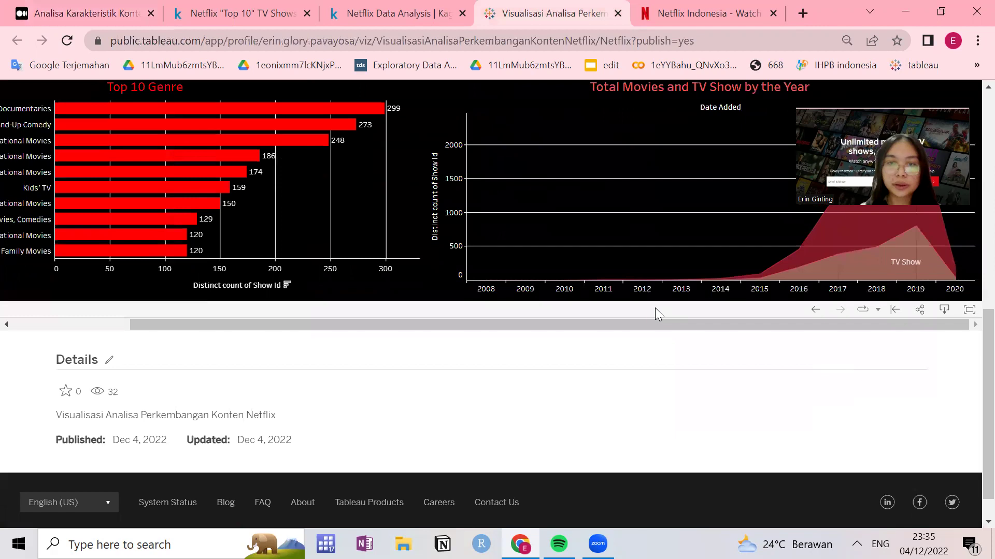
scroll(970, 349, "up", 6)
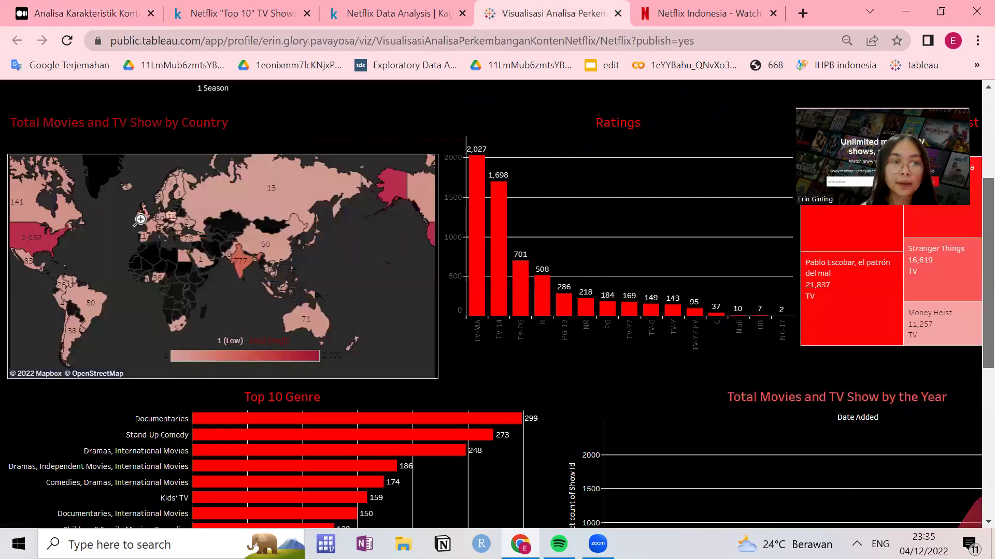
mouse_move(37, 239)
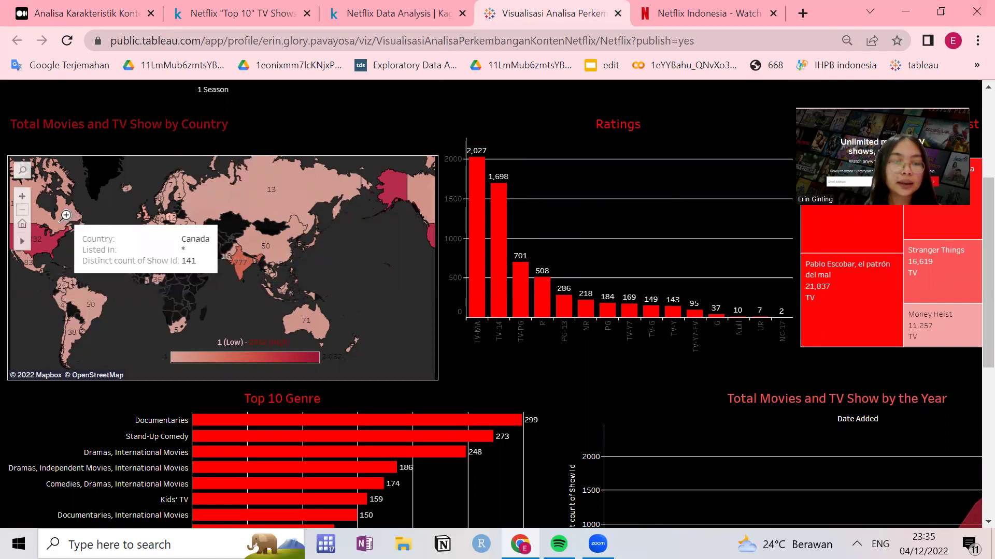
mouse_move(64, 217)
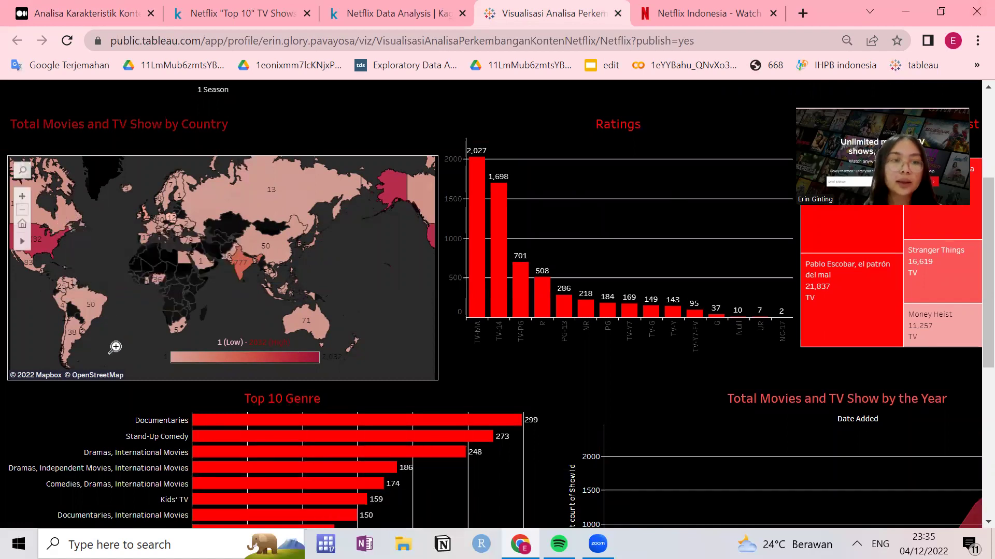
mouse_move(385, 187)
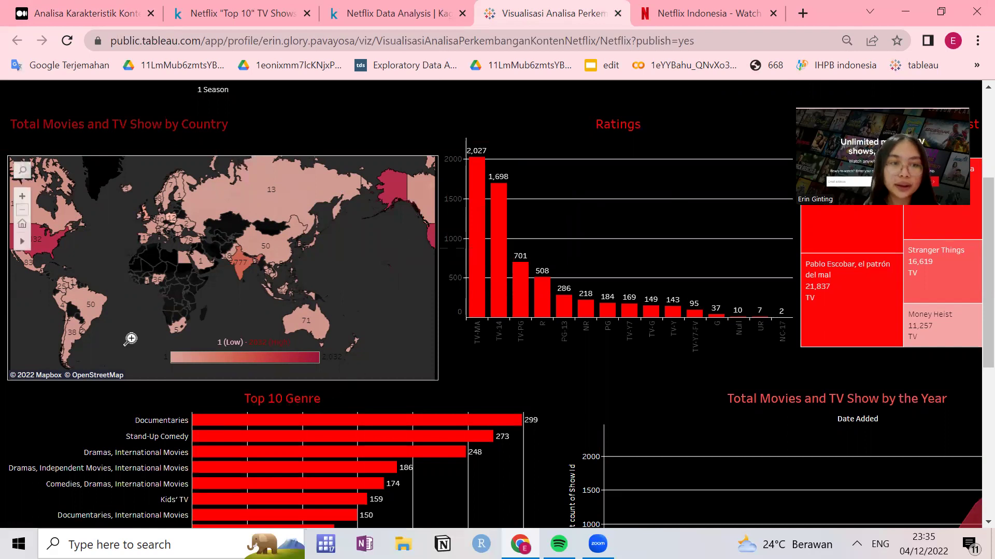
mouse_move(90, 307)
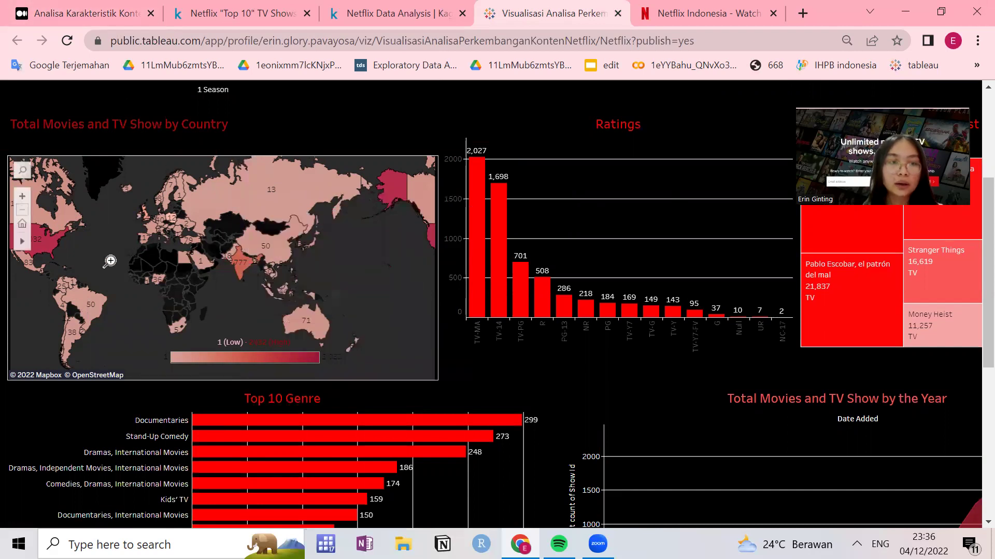
mouse_move(239, 262)
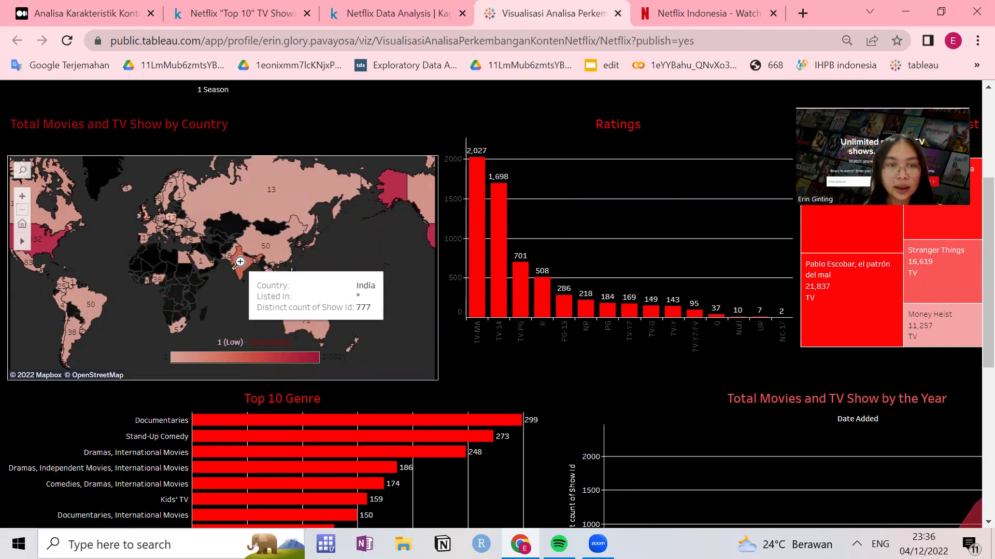
Step: Go back to the Medium article and enlarge the Top 10 Genre chart under Genre Konten Netflix to inspect it
left_click(85, 11)
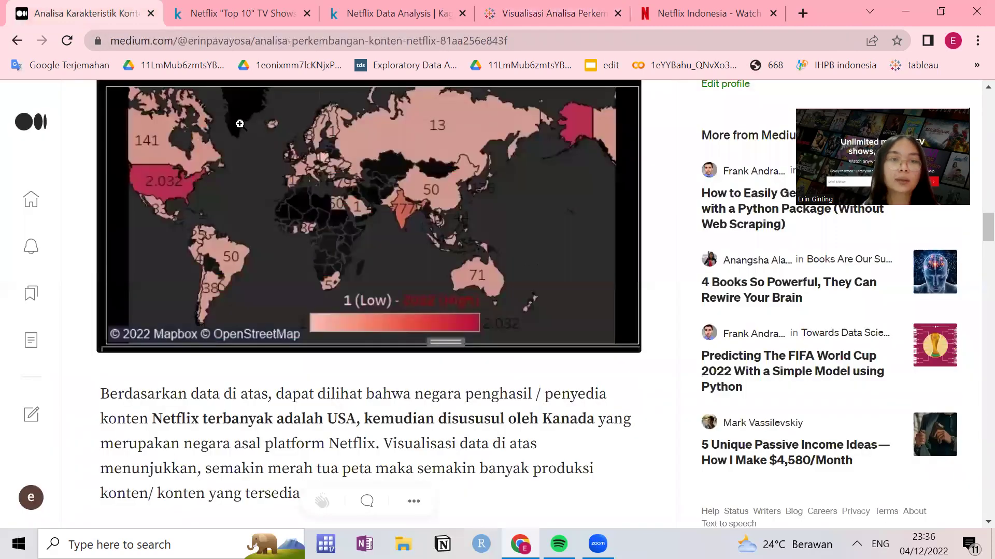
scroll(974, 242, "down", 8)
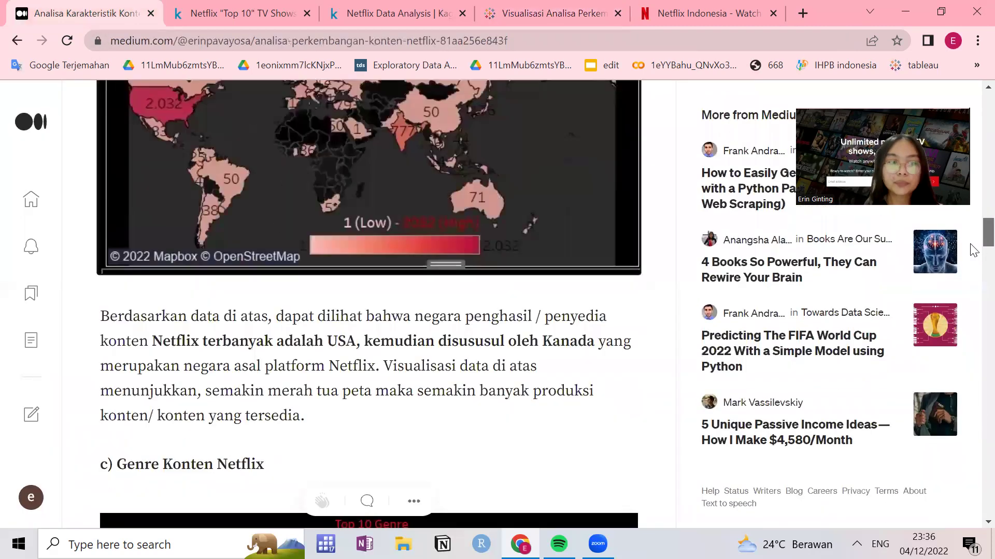
left_click_drag(74, 118, 219, 331)
left_click(263, 407)
scroll(974, 256, "down", 2)
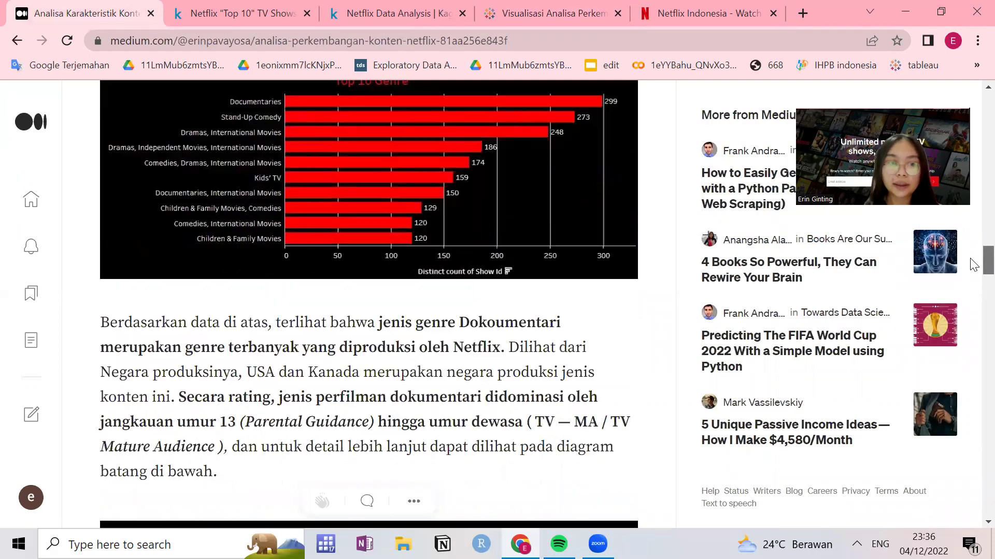
left_click(507, 213)
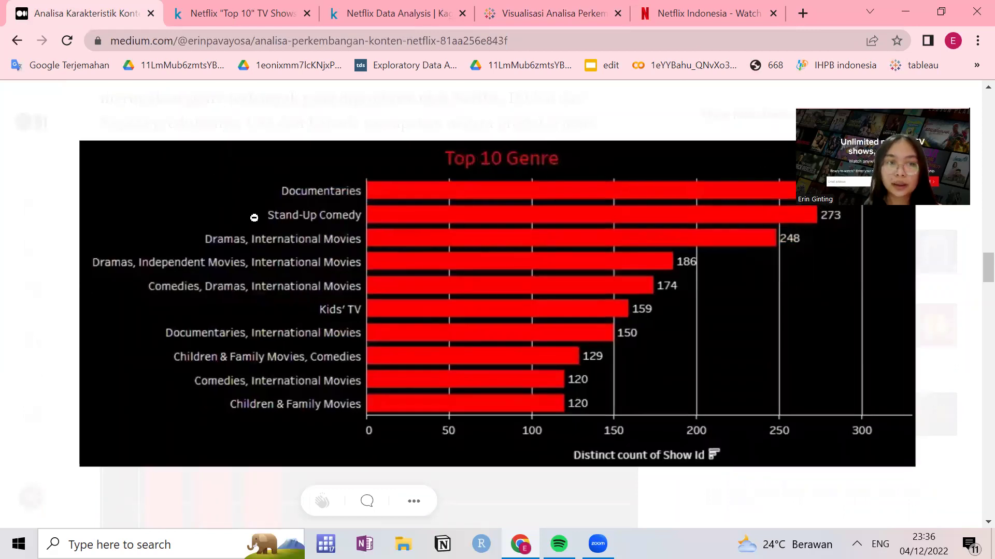
left_click(101, 200)
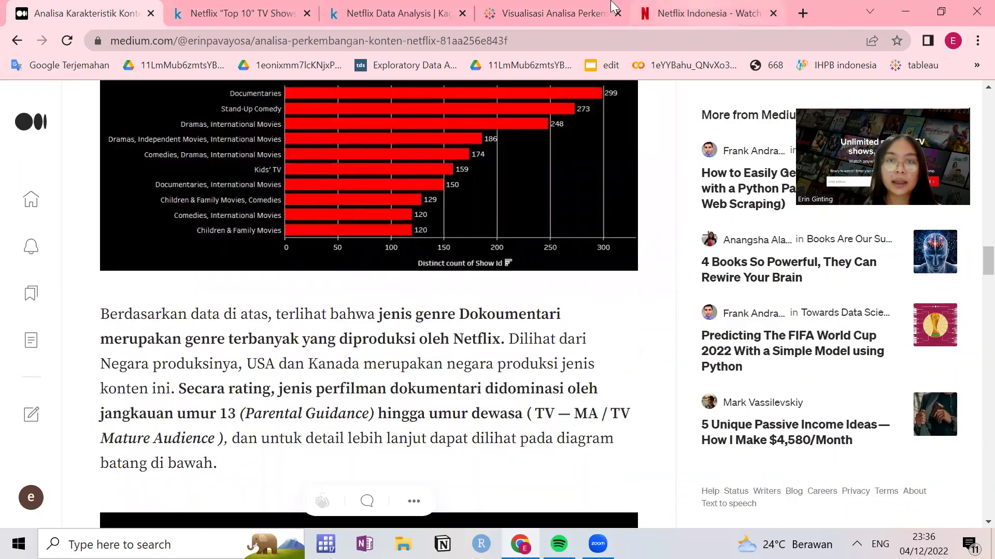
Step: Switch to the Tableau Public dashboard and filter its charts by the Documentaries bar of the Top 10 Genre chart
left_click(555, 10)
scroll(520, 331, "down", 2)
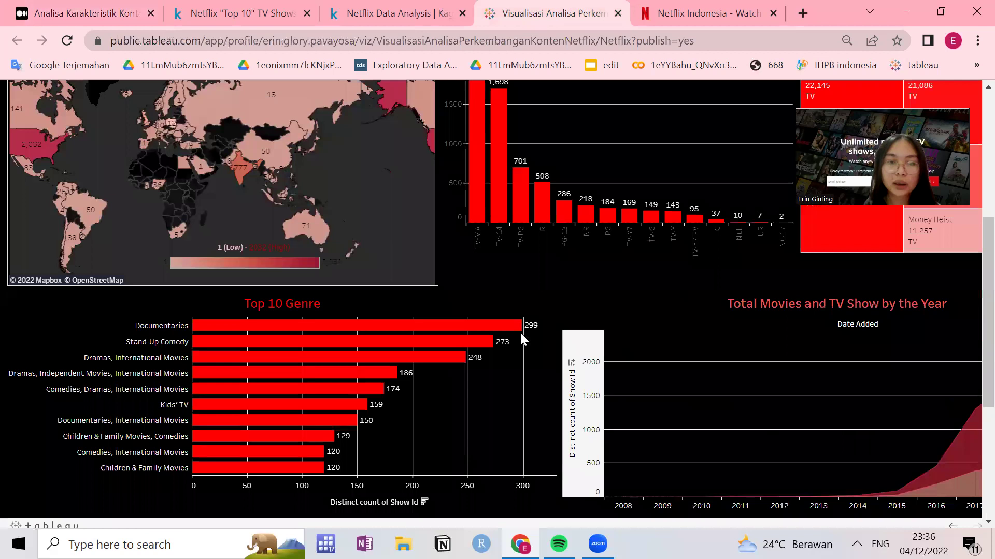
left_click(444, 326)
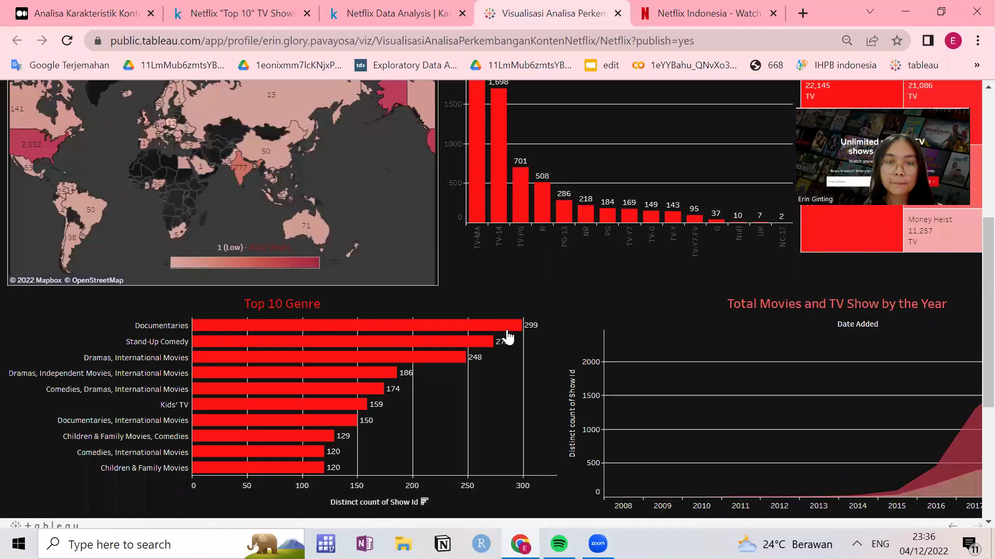
left_click(507, 332)
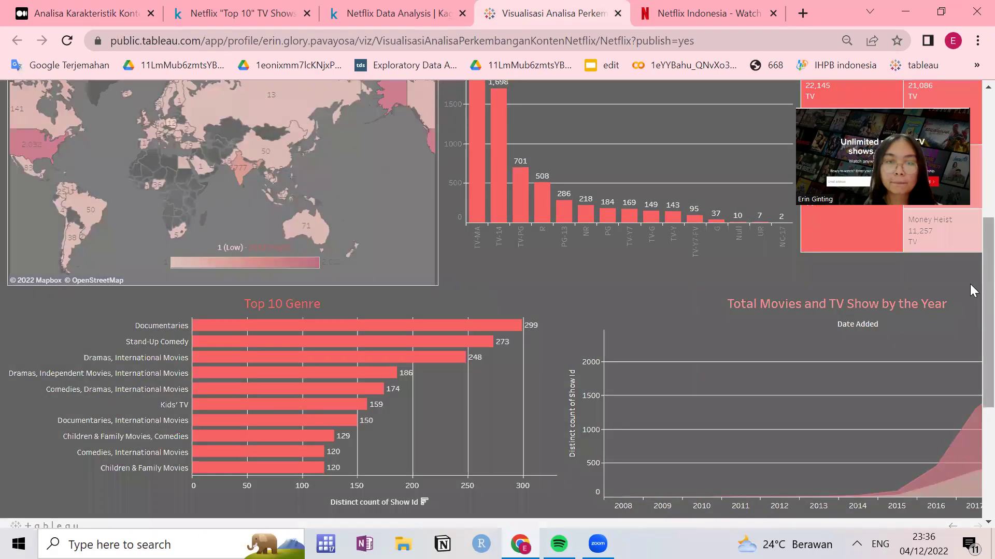
scroll(970, 264, "up", 1)
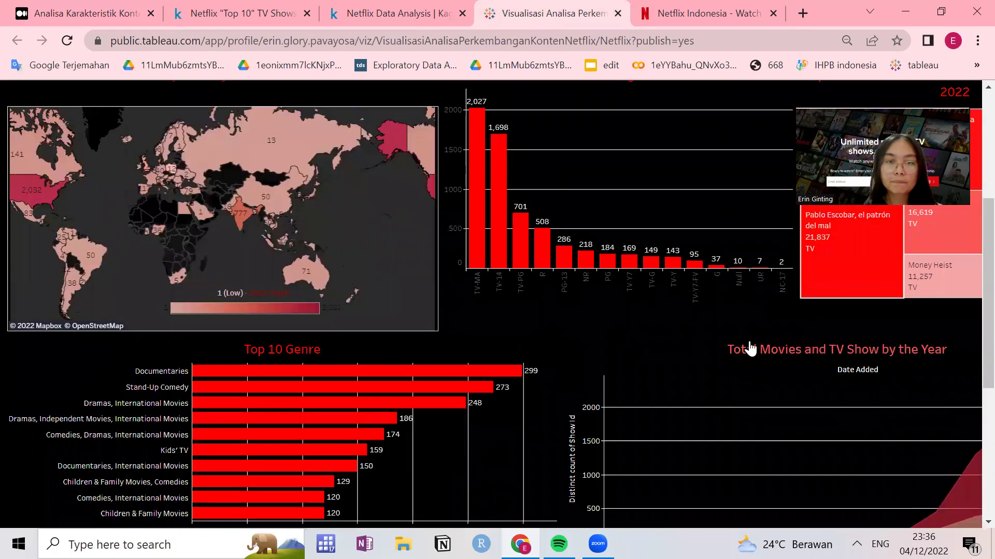
scroll(629, 474, "down", 3)
scroll(406, 321, "right", 2)
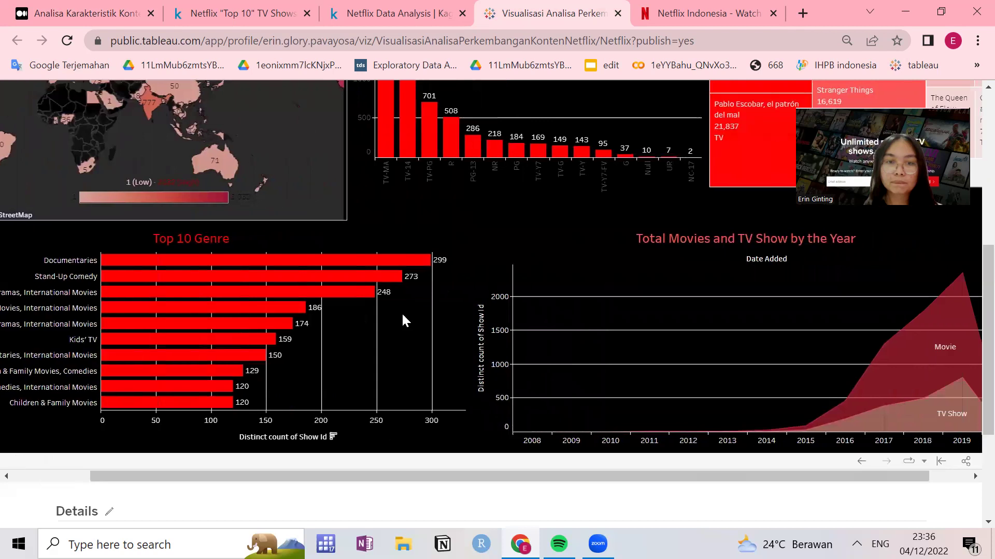
left_click(384, 259)
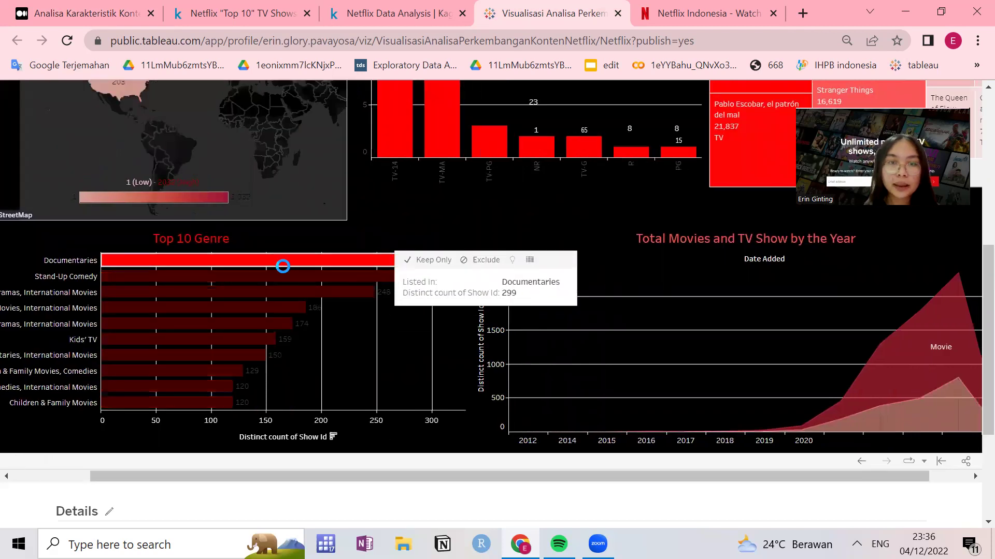
Step: Inspect the Ratings chart for the documentaries, checking the TV-14 and TV-MA bars
scroll(968, 267, "up", 3)
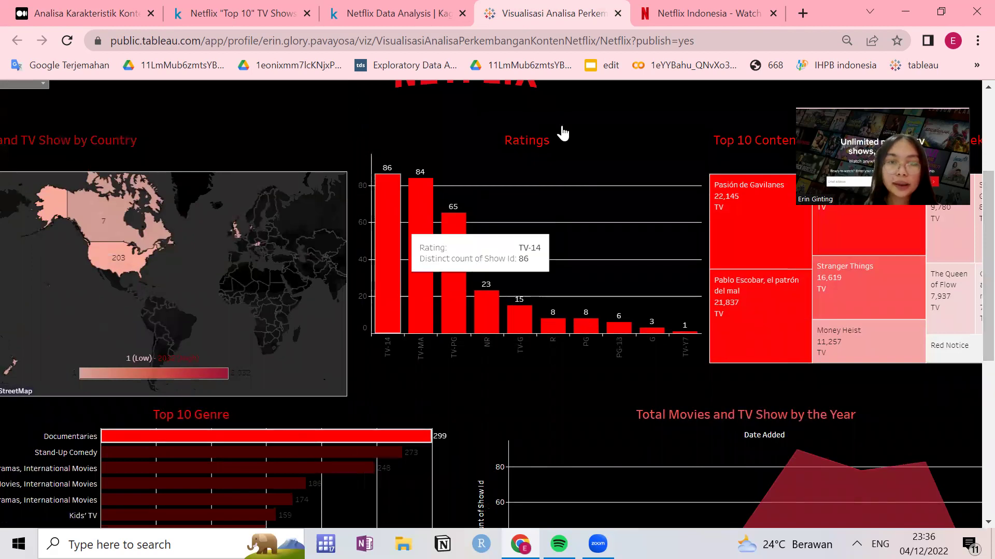
mouse_move(415, 240)
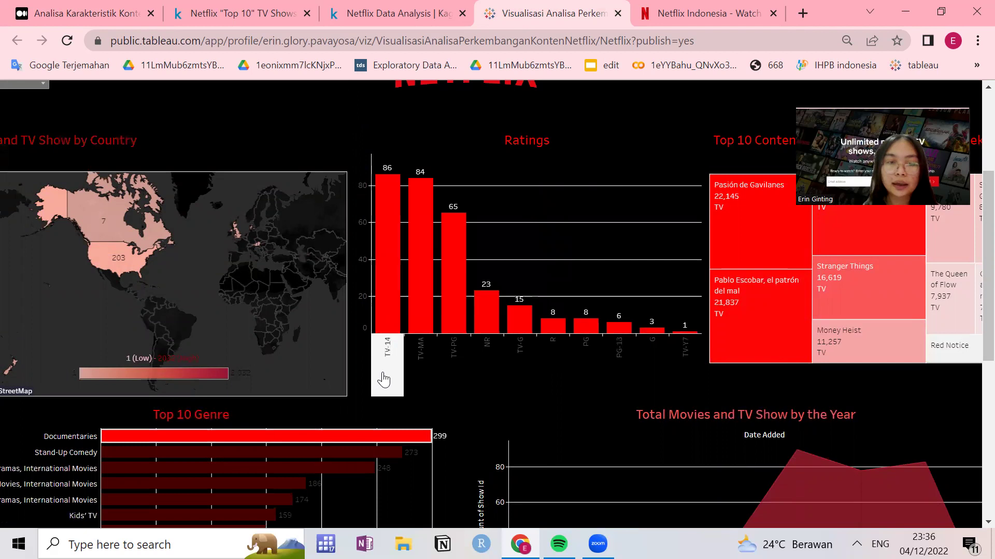
mouse_move(397, 312)
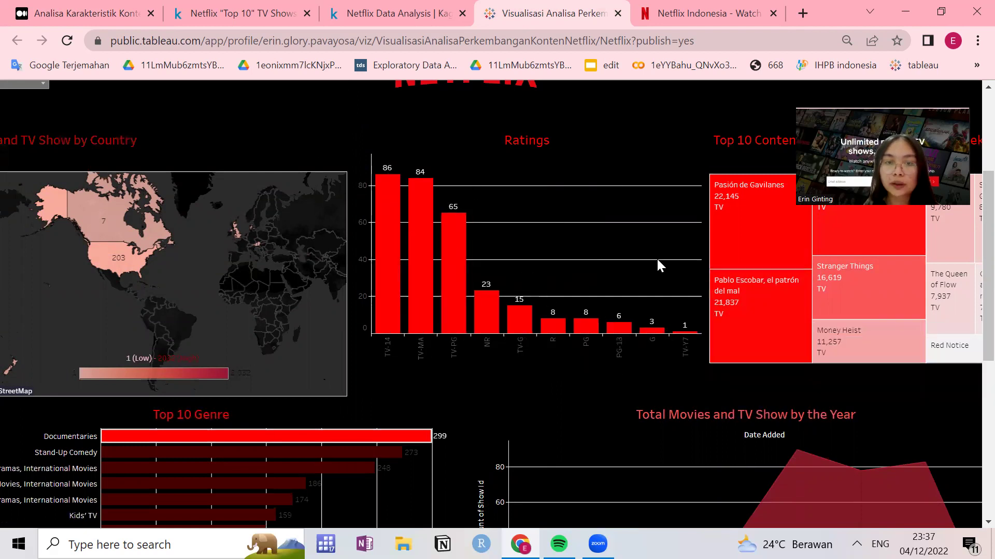
Step: Bring the full Total Movies and TV Show by the Year chart into view and examine the documentaries' yearly trend
scroll(970, 176, "up", 1)
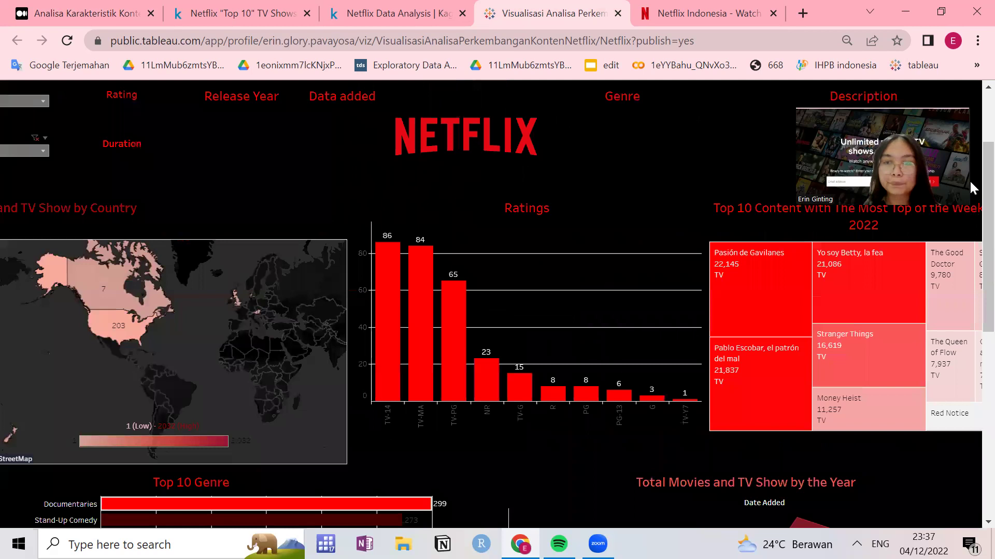
scroll(969, 269, "up", 3)
scroll(658, 371, "down", 8)
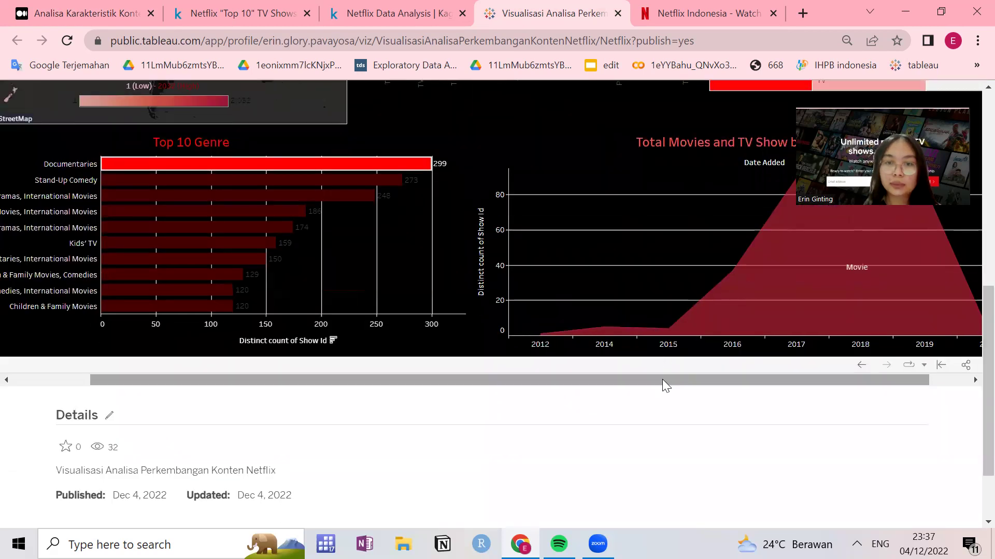
left_click_drag(662, 379, 726, 380)
scroll(888, 351, "up", 4)
scroll(912, 337, "down", 2)
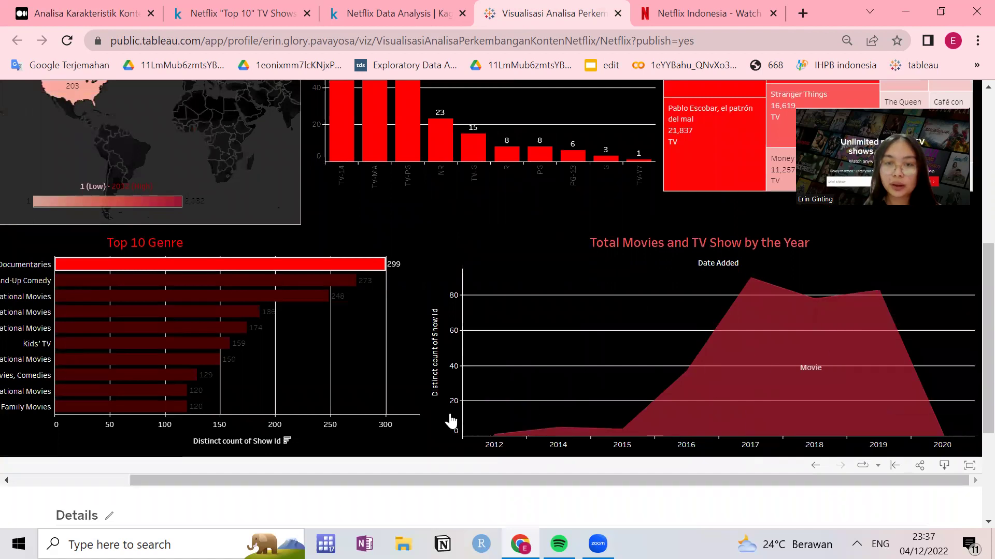
Step: Return to the country map and inspect the documentary details for Canada and the United States
left_click_drag(898, 482, 647, 482)
scroll(970, 316, "up", 3)
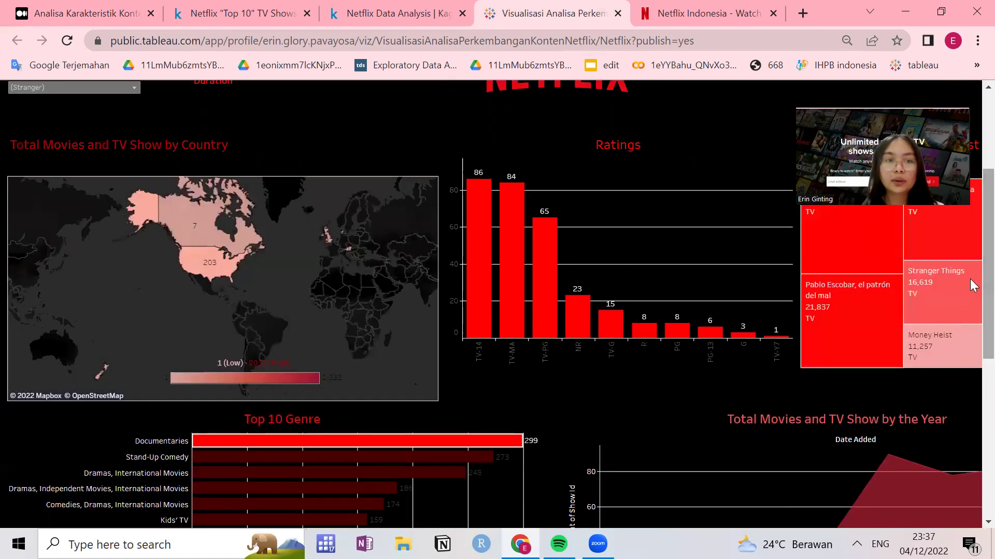
mouse_move(215, 236)
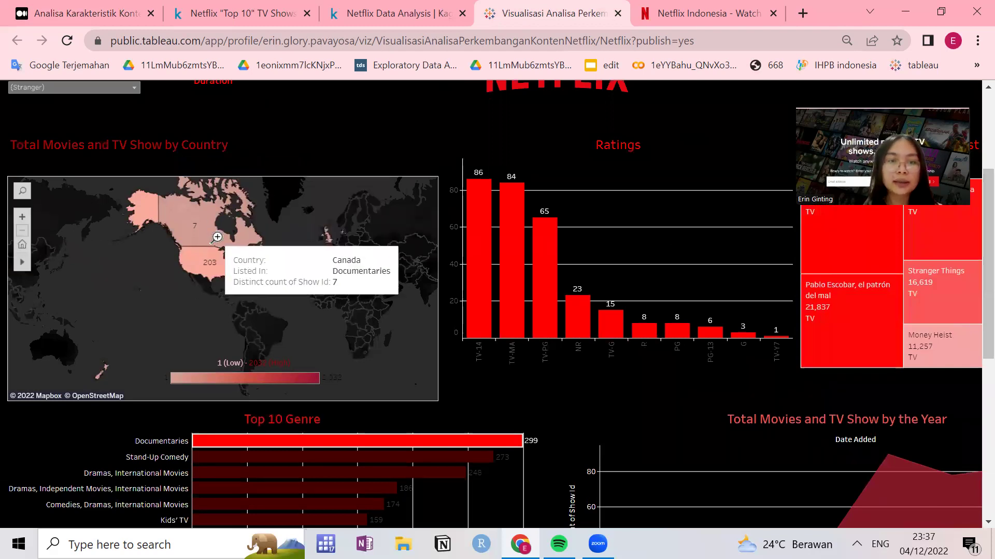
mouse_move(209, 262)
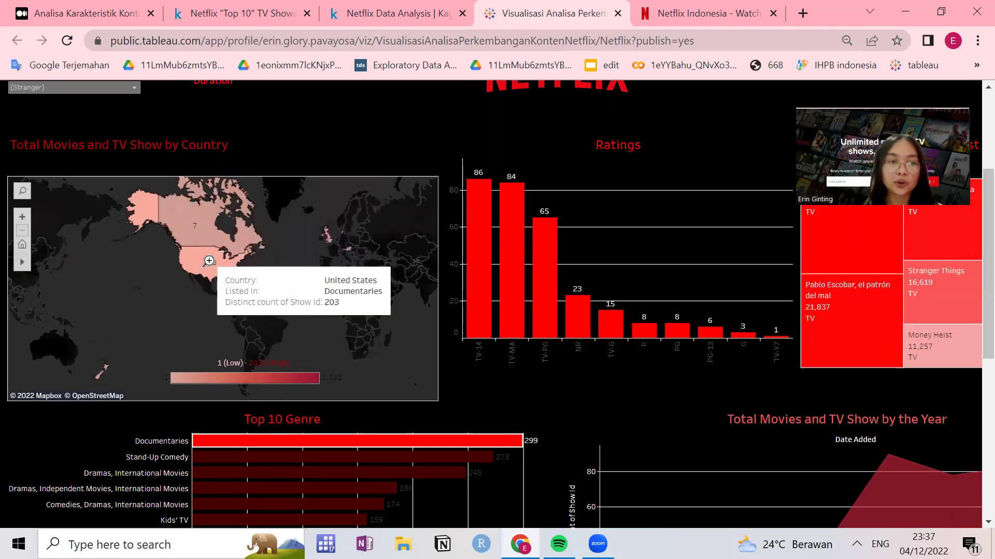
Step: Switch to the Medium article and go through the documentary genre findings down to the section Jangkauan kategori umur Netflix
left_click(88, 16)
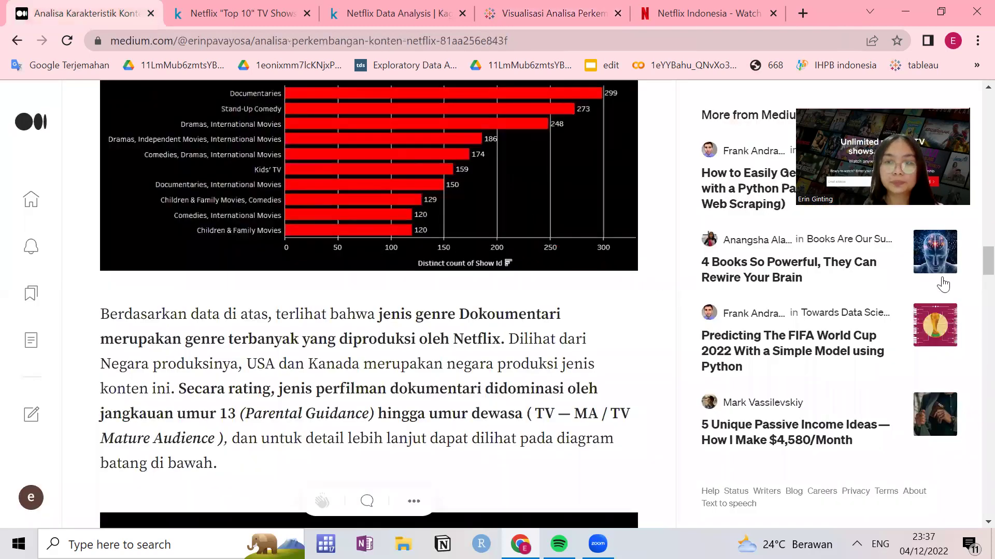
scroll(943, 284, "down", 15)
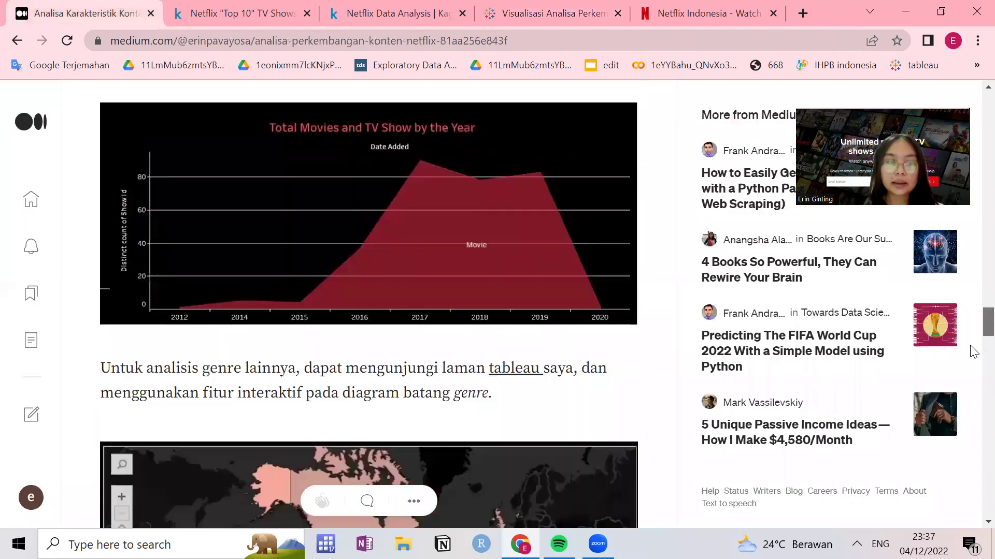
scroll(973, 352, "down", 10)
left_click_drag(386, 332, 104, 155)
left_click(389, 317)
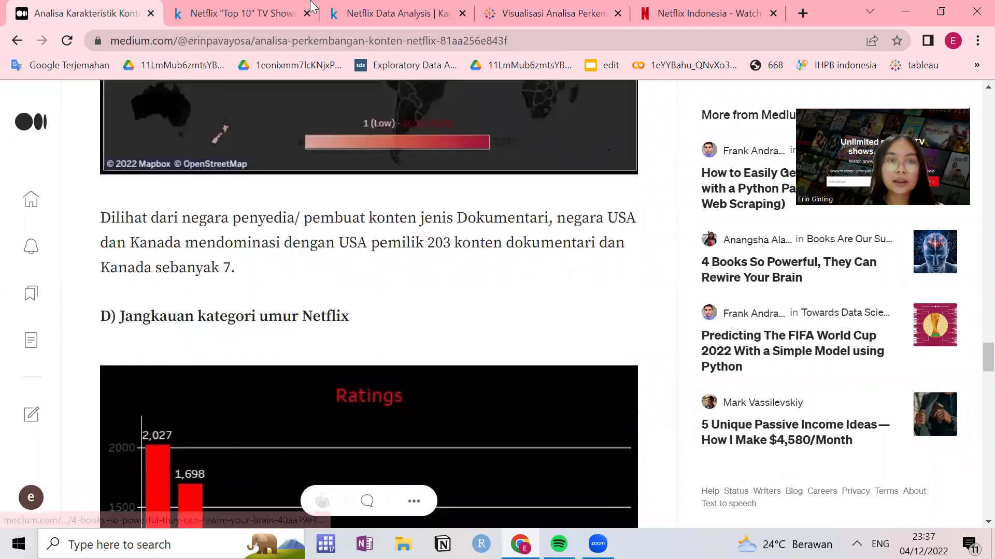
Step: Switch to the Tableau Public dashboard and inspect the Ratings chart's TV-MA, TV-14 and TV-PG bars
left_click(295, 11)
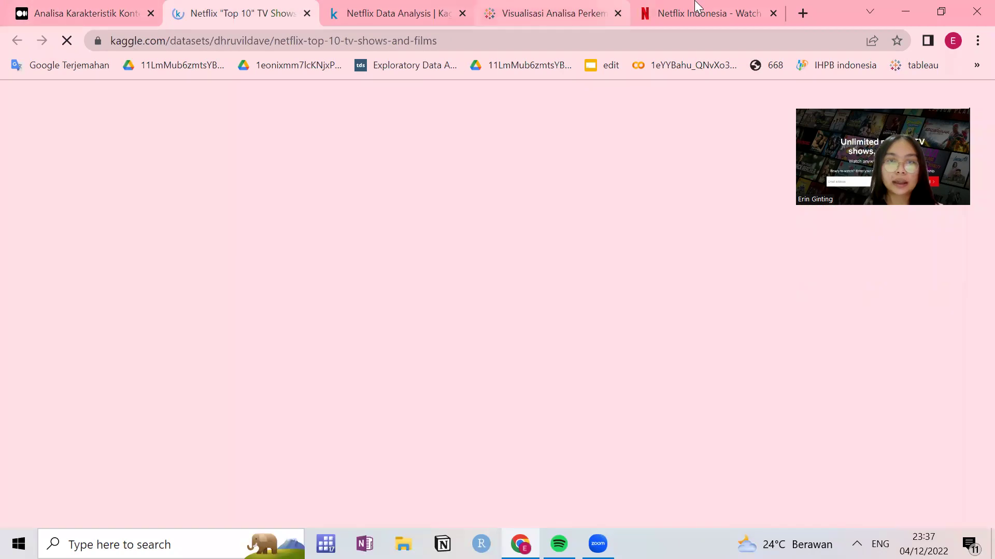
left_click(695, 9)
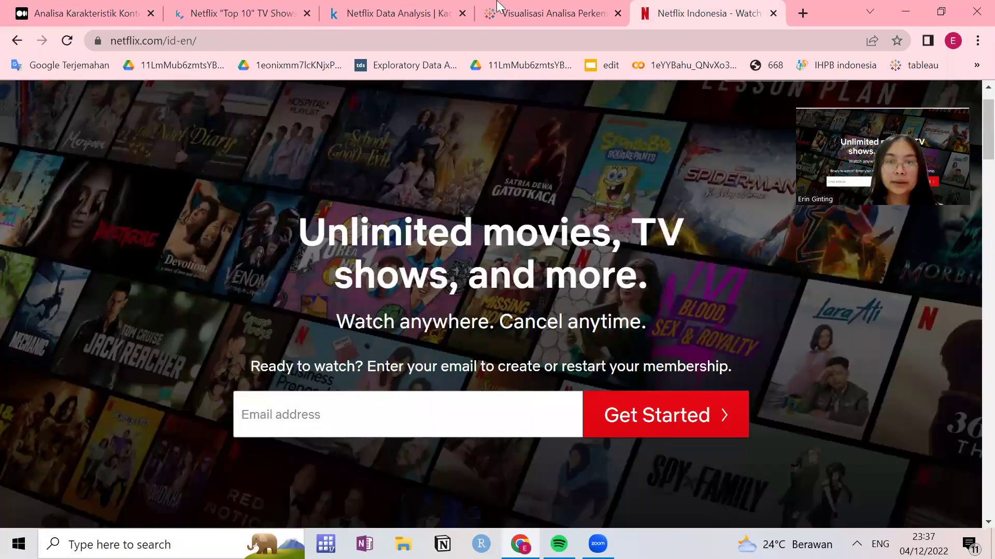
left_click(498, 9)
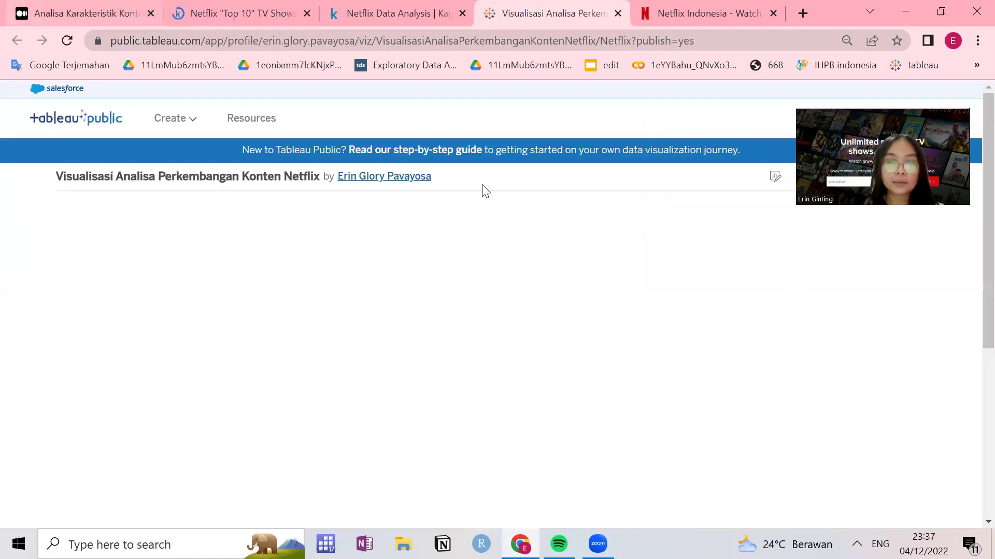
scroll(974, 214, "down", 1)
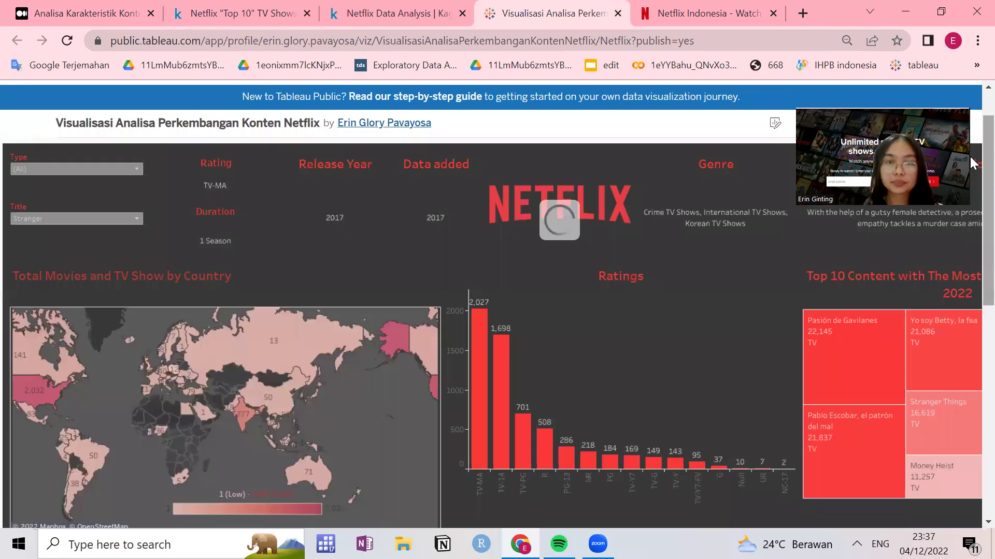
scroll(966, 212, "down", 1)
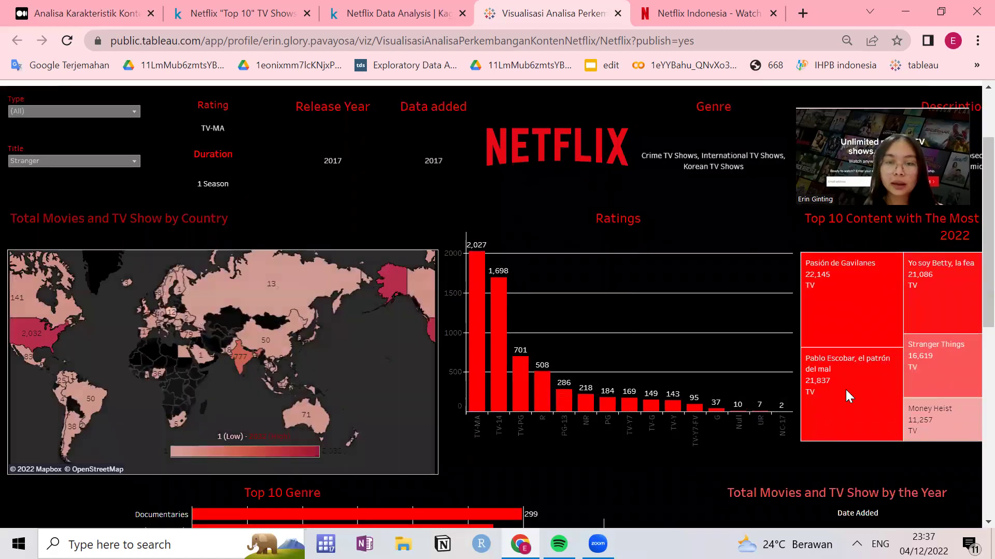
scroll(970, 290, "down", 1)
scroll(970, 304, "up", 2)
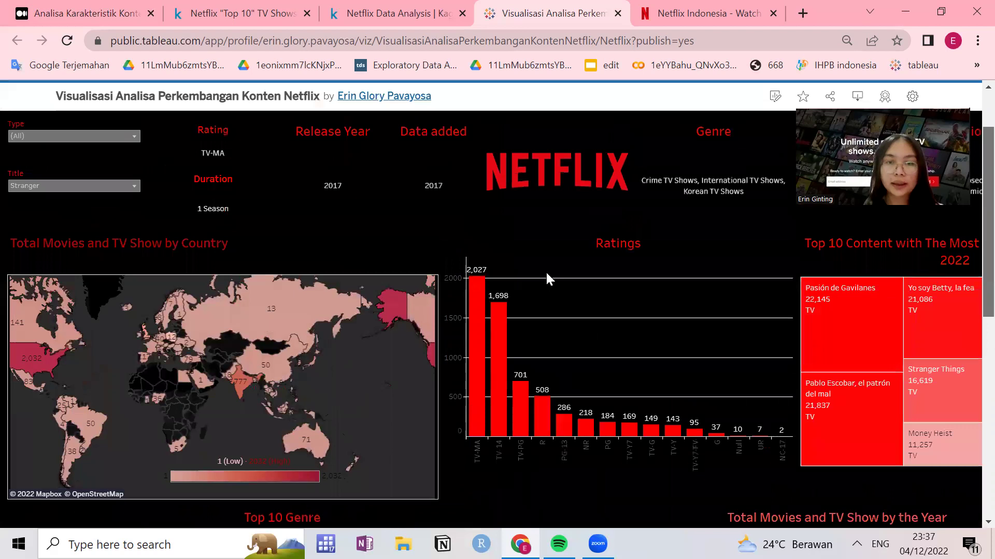
scroll(625, 301, "up", 1)
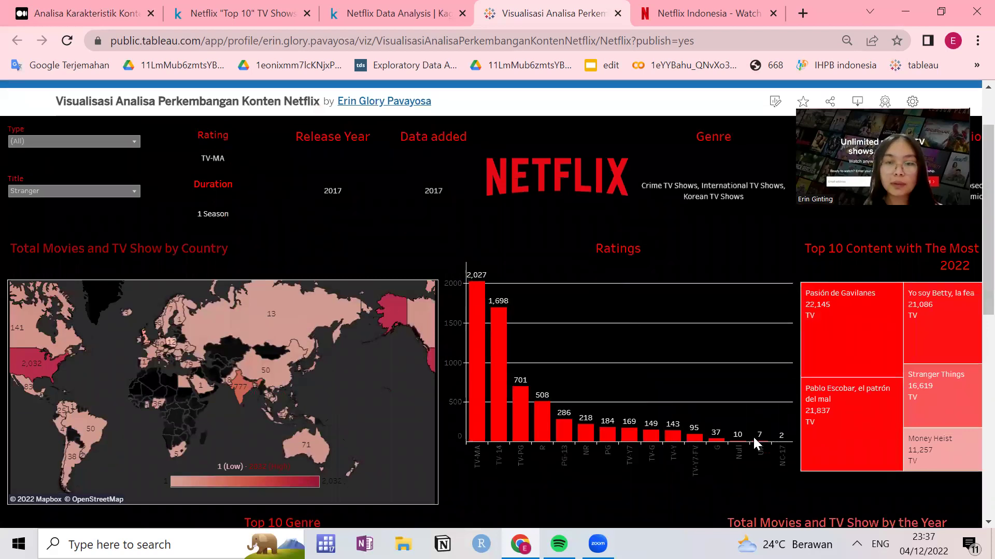
mouse_move(475, 298)
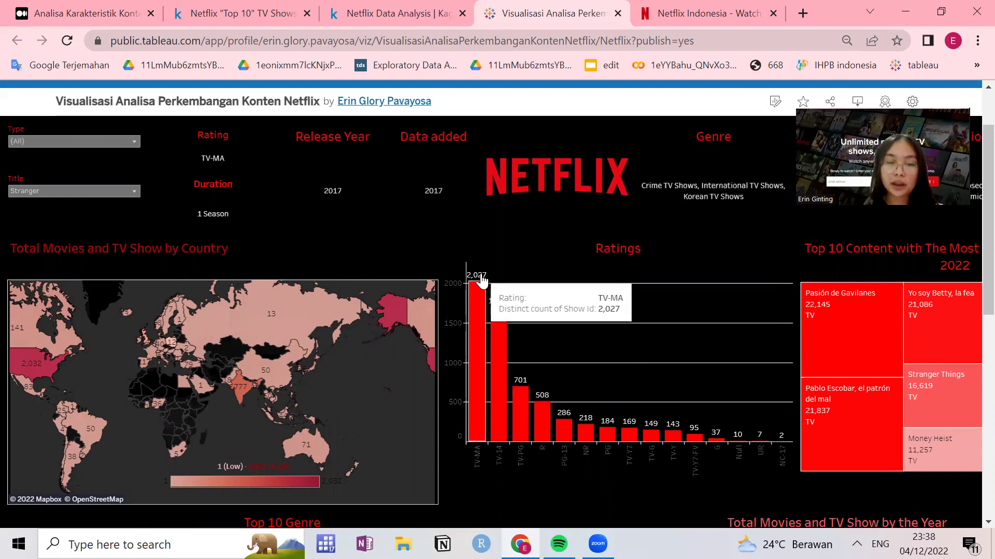
mouse_move(494, 311)
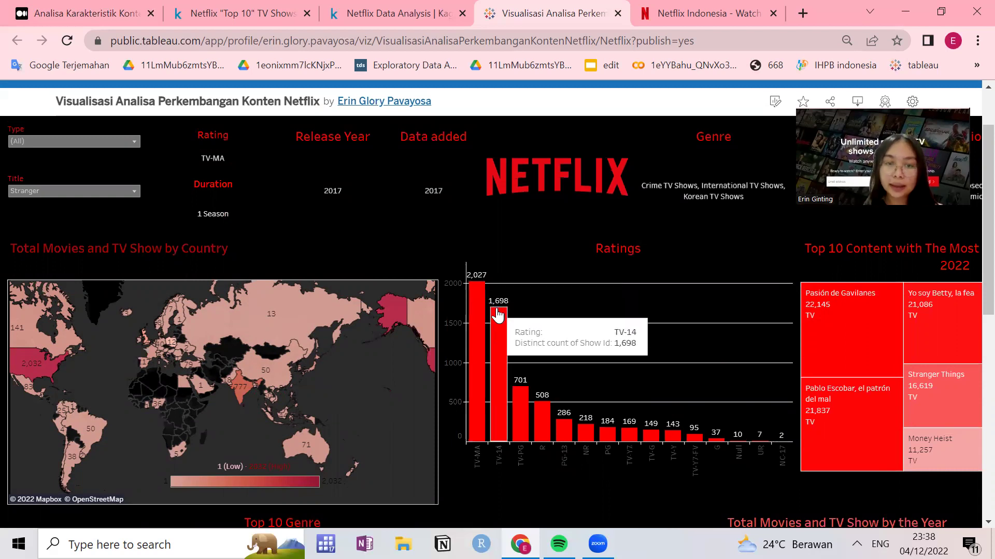
mouse_move(520, 403)
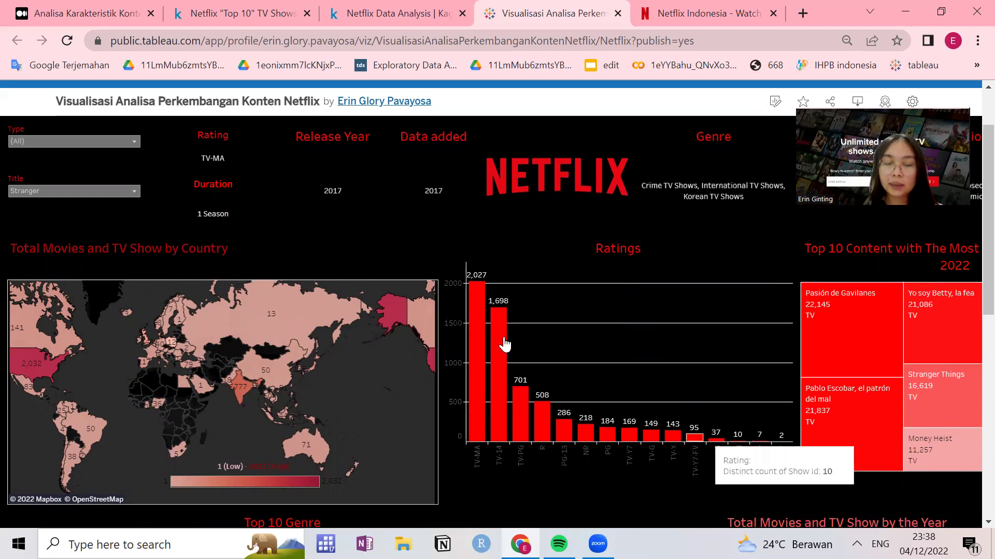
Step: Glance at the Medium article's ratings section, return to the Tableau Public dashboard and filter its charts by the TV-MA rating
left_click(75, 6)
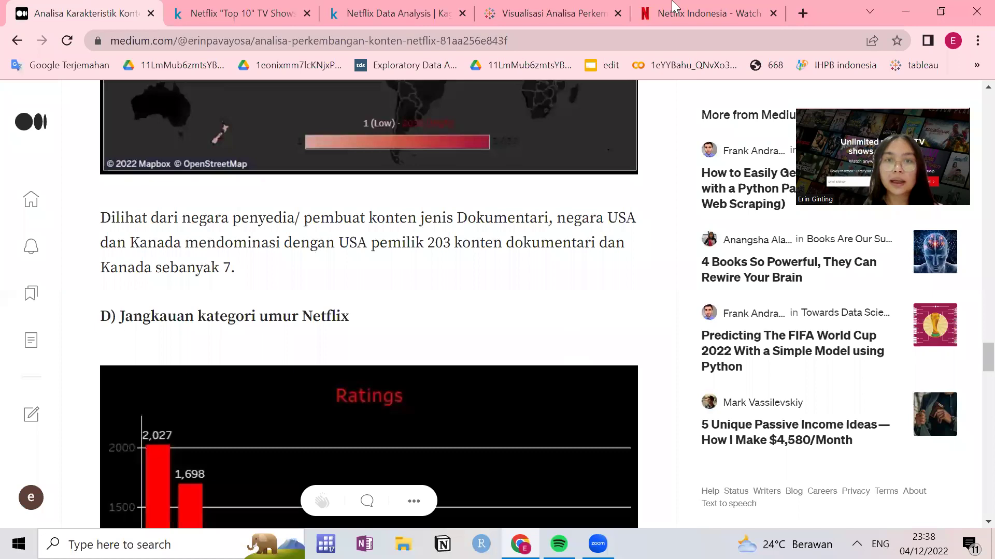
key("ctrl+4")
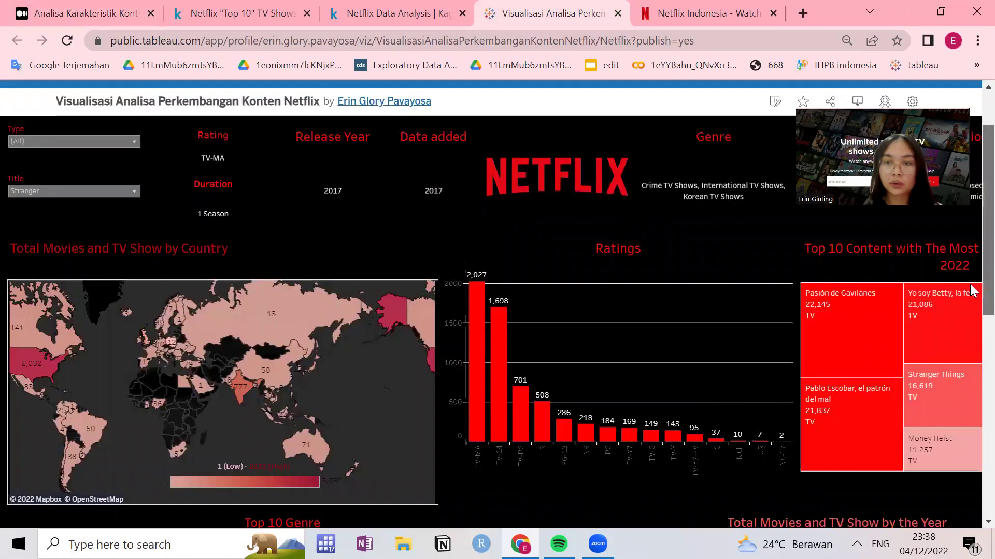
left_click(478, 251)
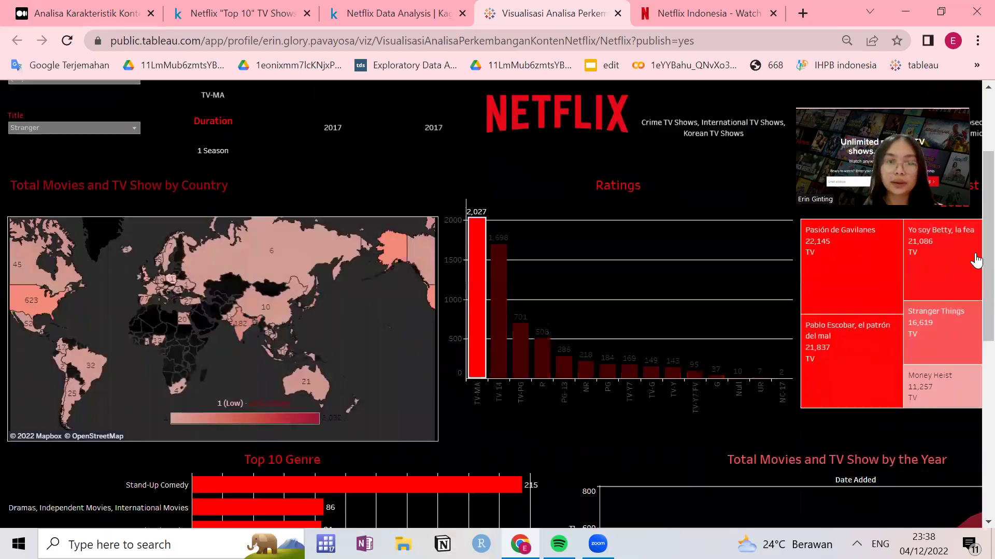
Step: Examine the country map and the Top 10 Genre chart for the TV-MA content
scroll(970, 280, "down", 4)
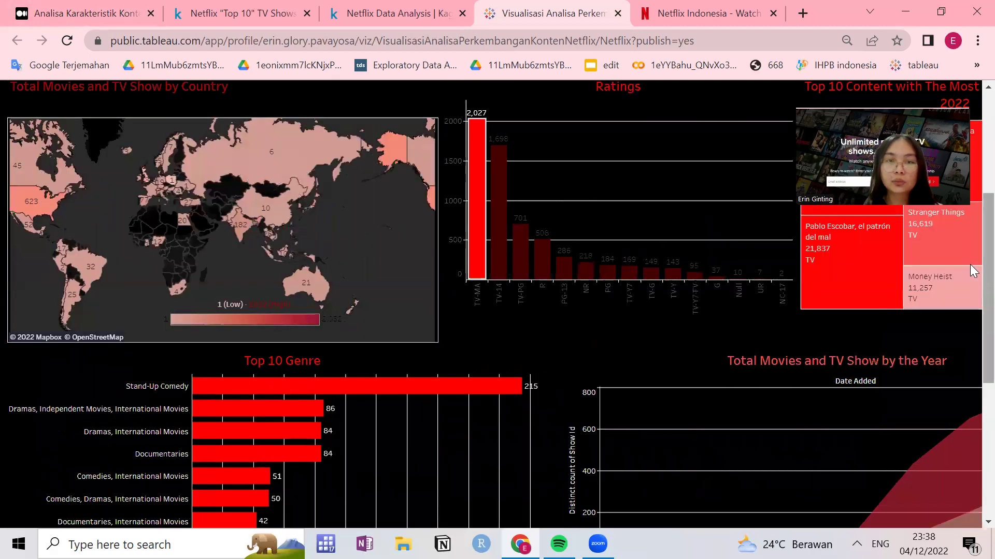
scroll(502, 192, "up", 1)
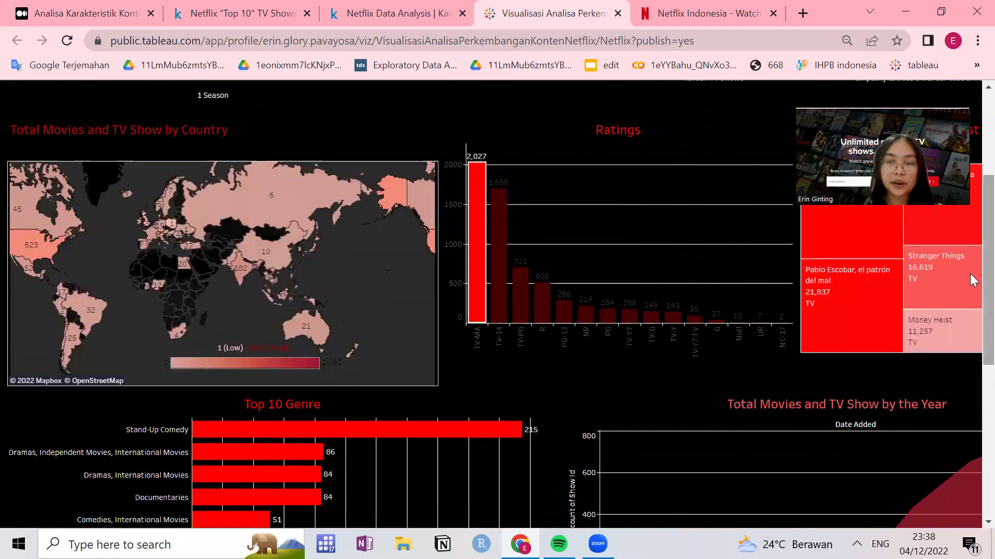
scroll(270, 309, "down", 2)
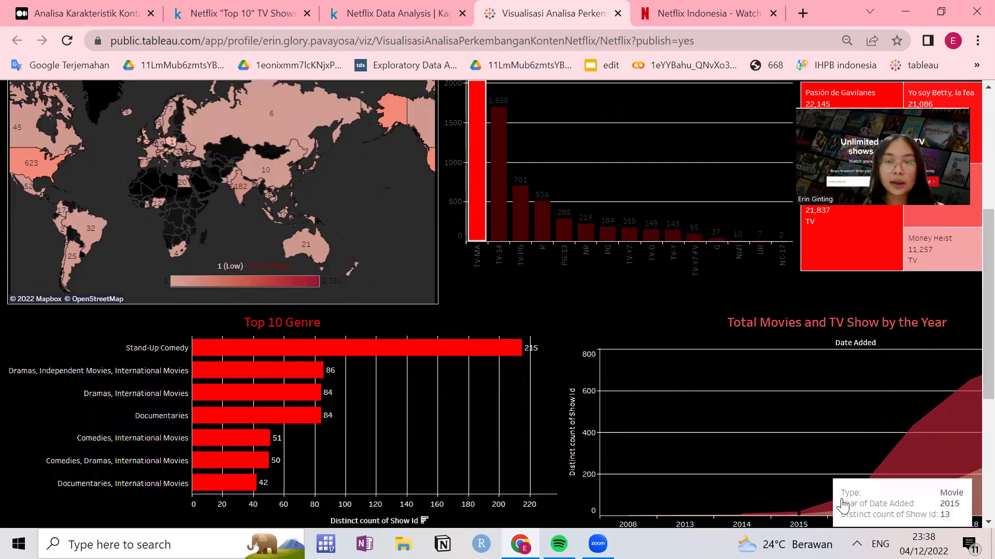
scroll(969, 406, "down", 1)
scroll(970, 376, "up", 3)
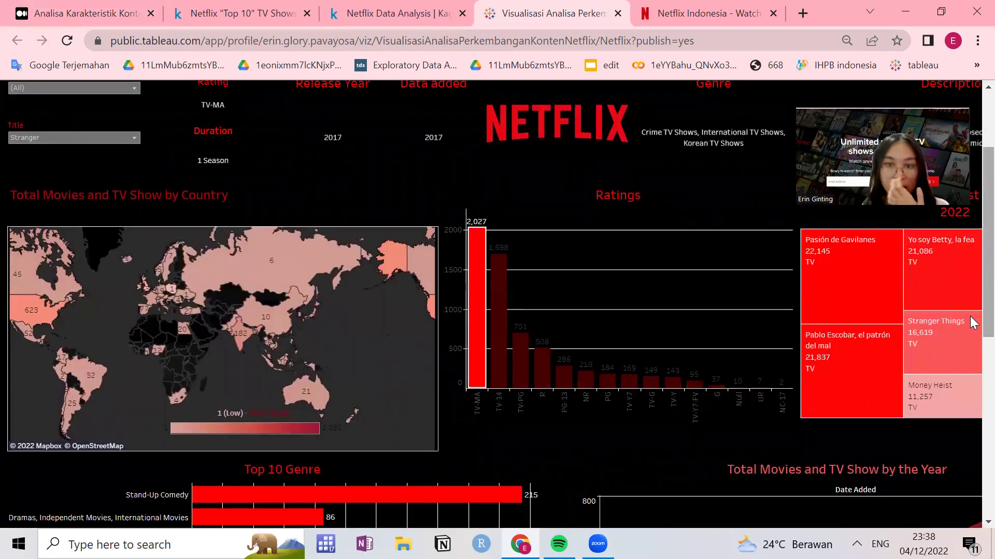
Step: Bring the full Total Movies and TV Show by the Year chart into view and compare TV-MA movies and TV shows
scroll(971, 382, "down", 1)
scroll(971, 455, "down", 5)
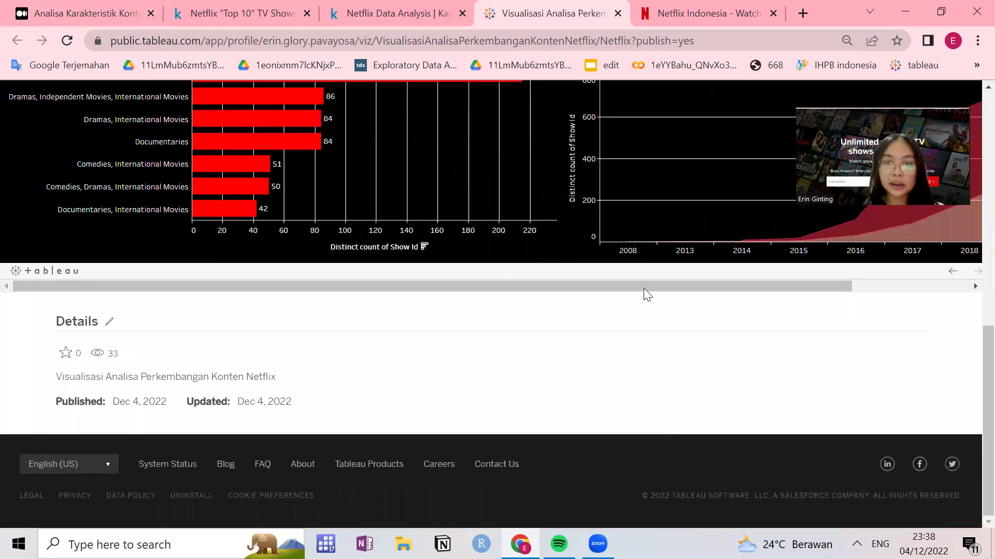
left_click_drag(643, 288, 971, 382)
scroll(970, 382, "up", 3)
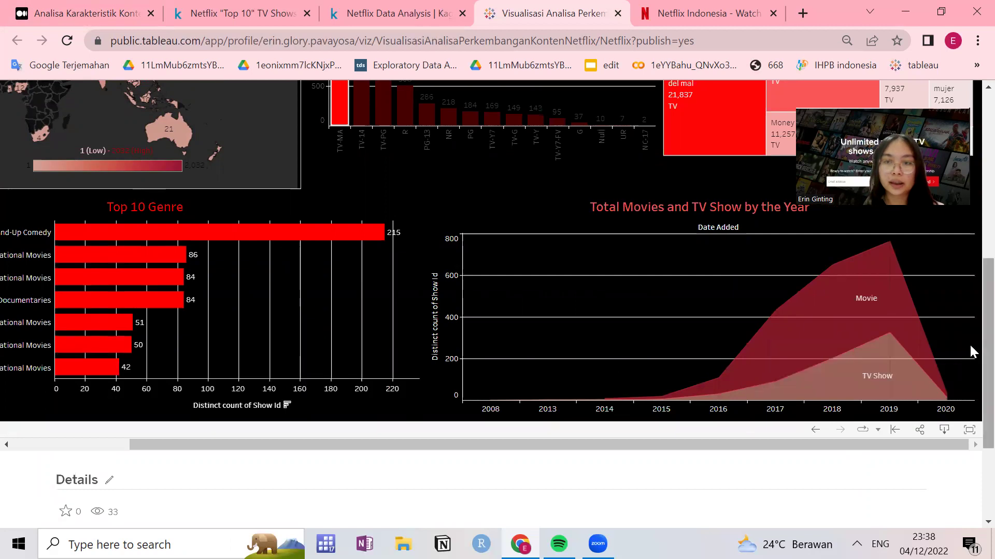
scroll(558, 200, "up", 2)
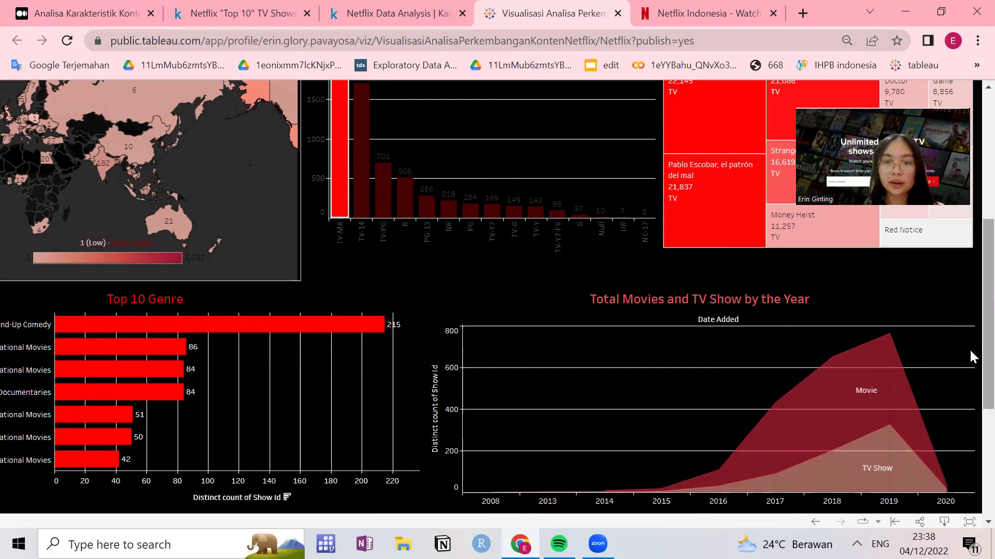
scroll(886, 347, "down", 1)
scroll(879, 340, "up", 4)
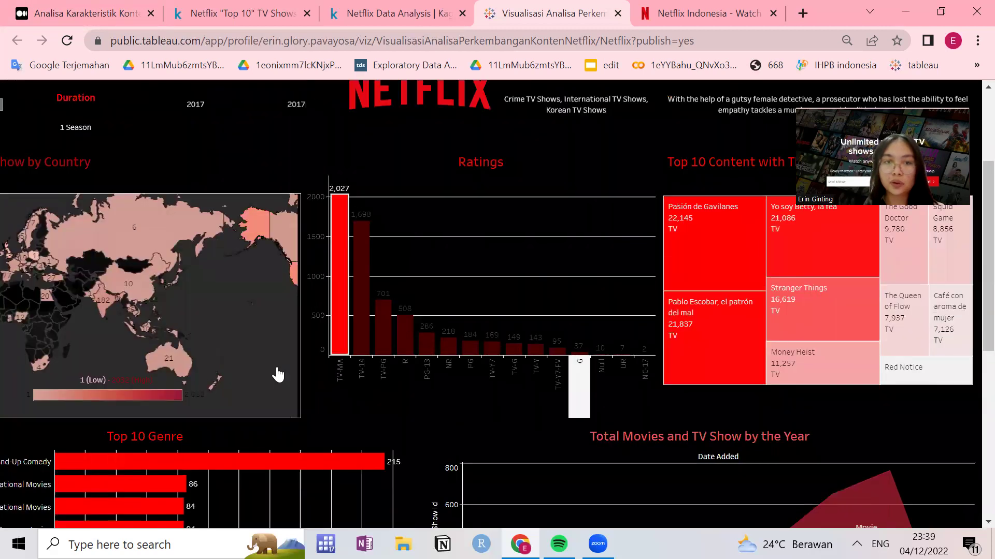
scroll(678, 475, "down", 2)
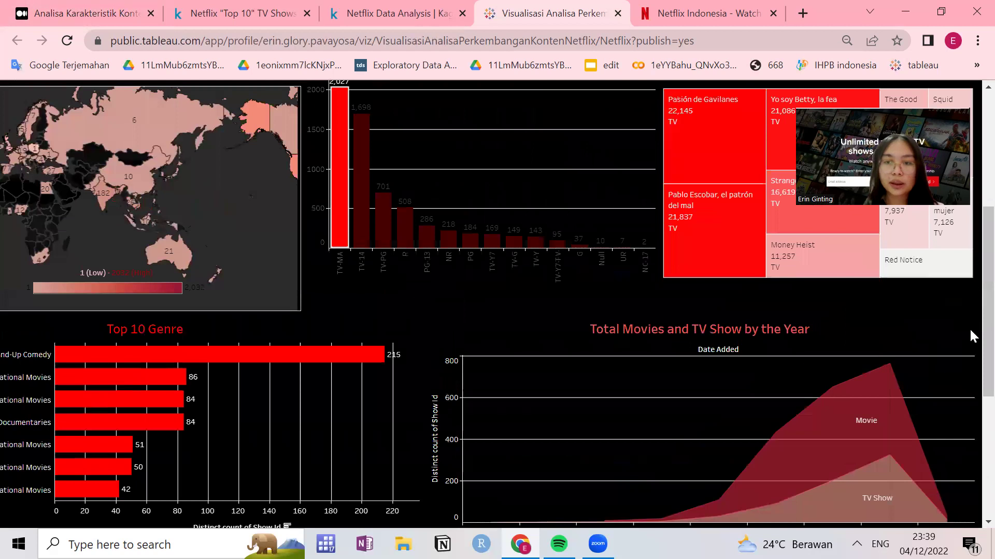
scroll(601, 468, "down", 2)
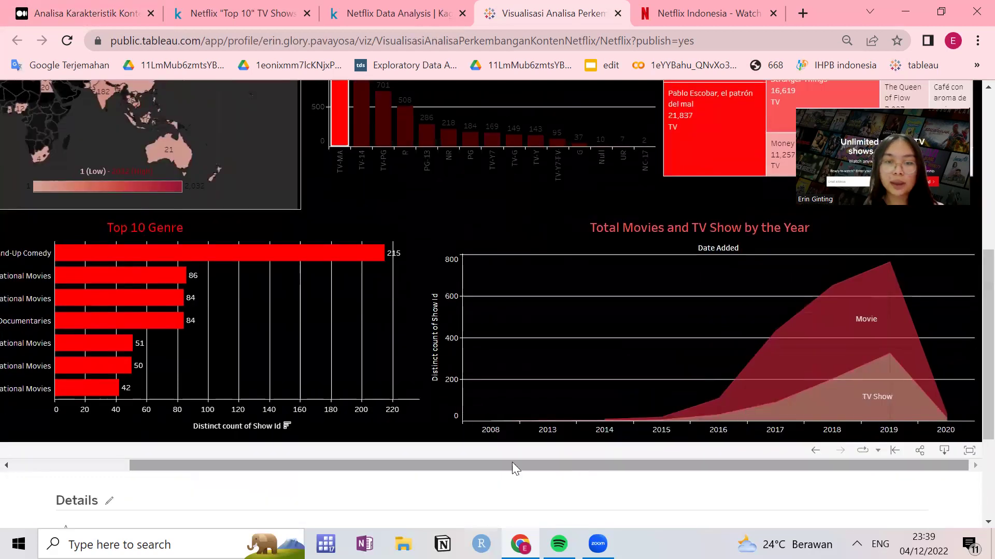
Step: Reload the Tableau Public dashboard to clear the TV-MA rating filter from its charts
left_click_drag(512, 462, 383, 456)
left_click_drag(987, 333, 976, 253)
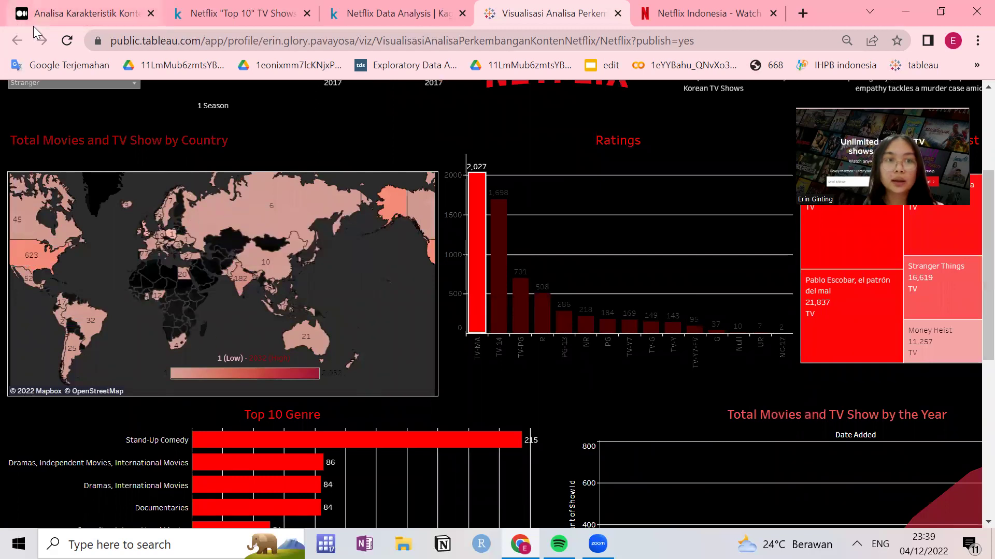
left_click(66, 42)
Step: Switch to the Medium article and read the age-rating conclusion and the Top 10 content section with its treemap
left_click(91, 22)
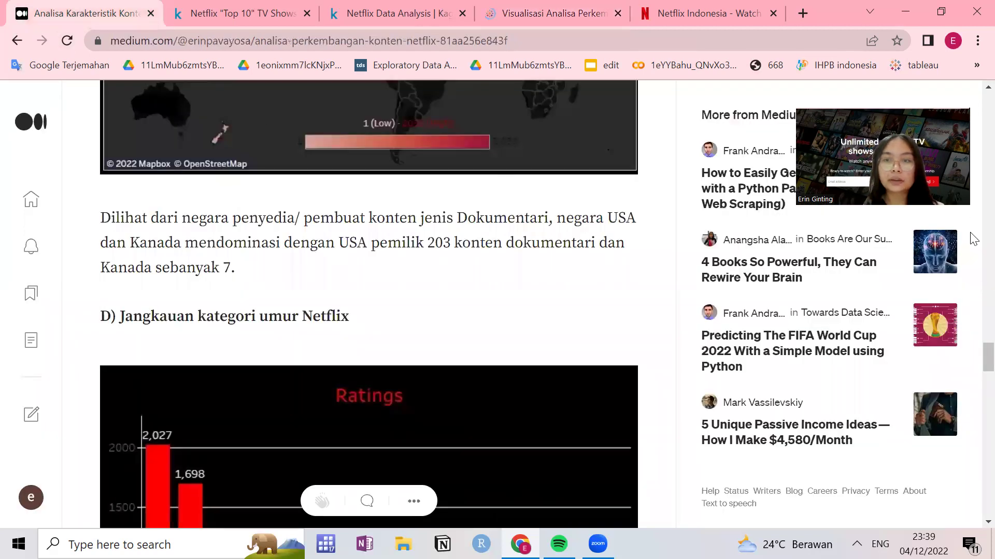
scroll(461, 268, "down", 2)
left_click_drag(134, 189, 404, 206)
left_click(413, 208)
left_click_drag(988, 362, 988, 428)
scroll(974, 427, "down", 1)
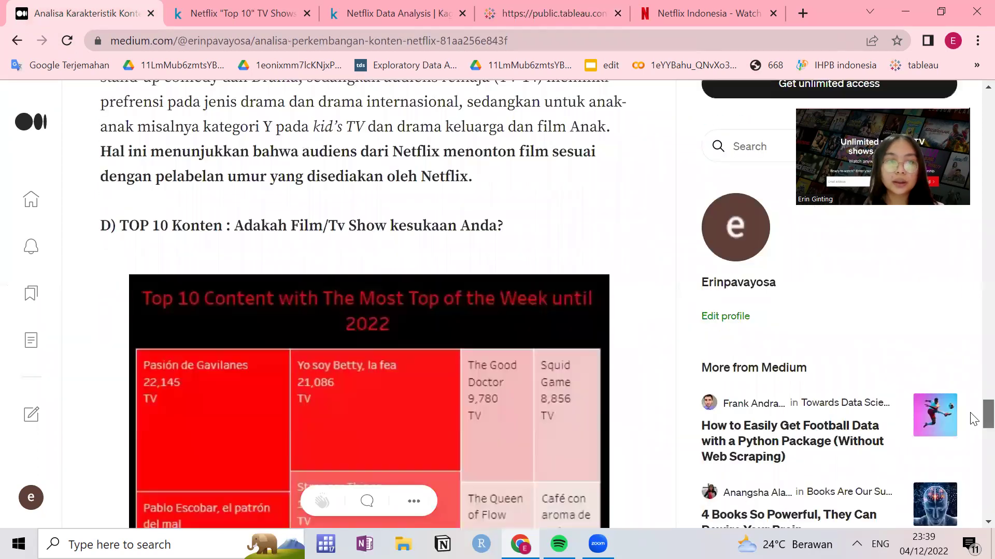
scroll(157, 251, "up", 1)
left_click_drag(437, 264, 275, 259)
left_click(555, 271)
scroll(973, 384, "down", 5)
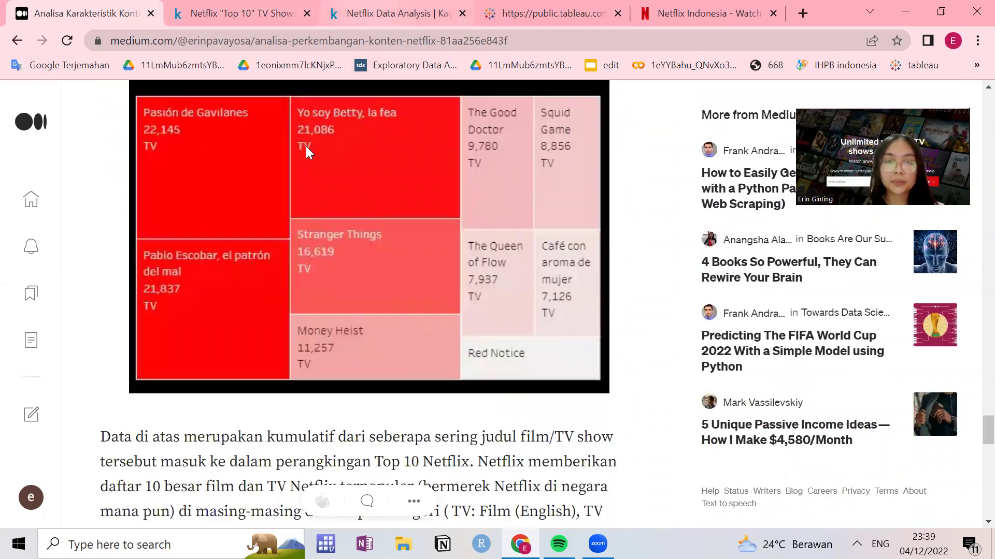
Step: Return to the Tableau Public dashboard and examine the Top 10 Content with The Most Top of the Week until 2022 treemap
left_click(544, 12)
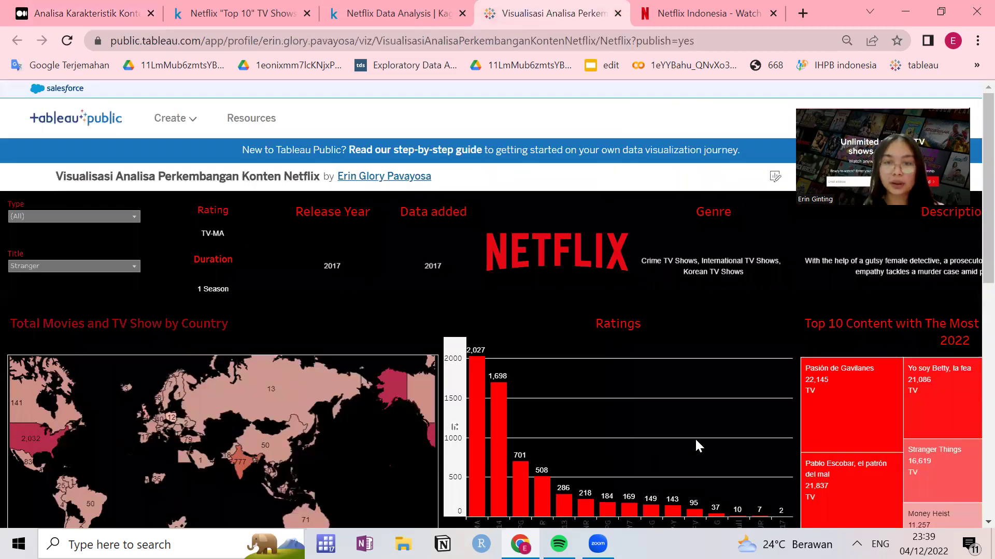
scroll(696, 440, "down", 5)
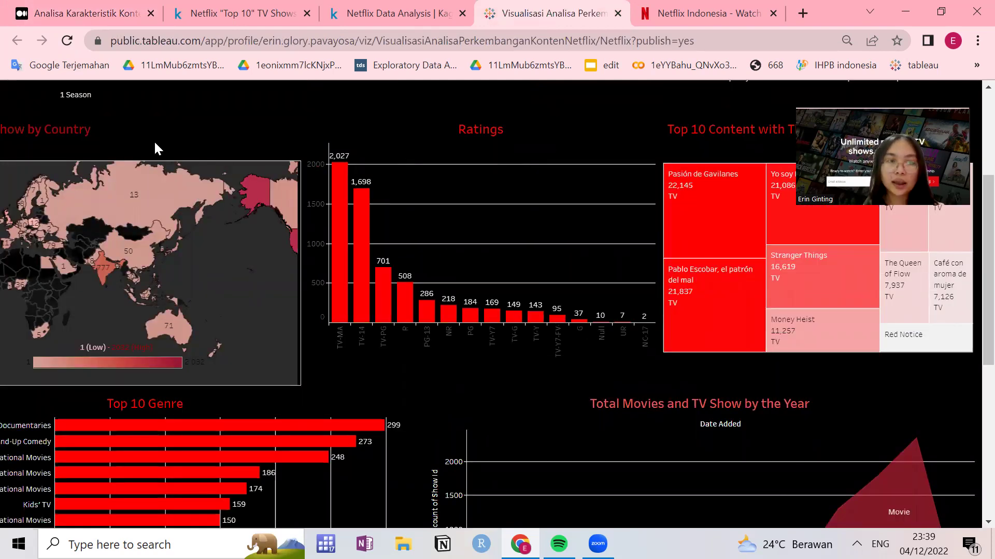
scroll(971, 404, "down", 7)
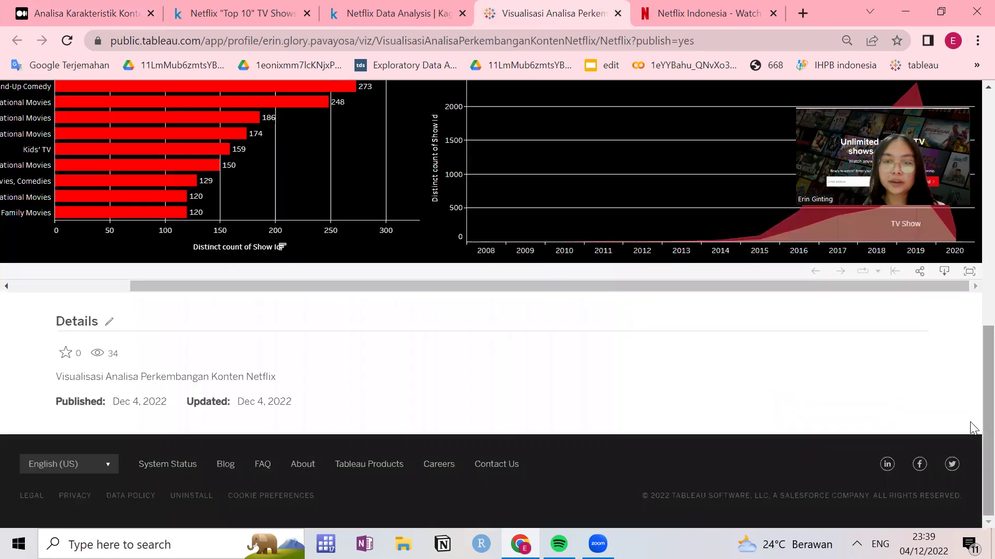
scroll(932, 373, "up", 3)
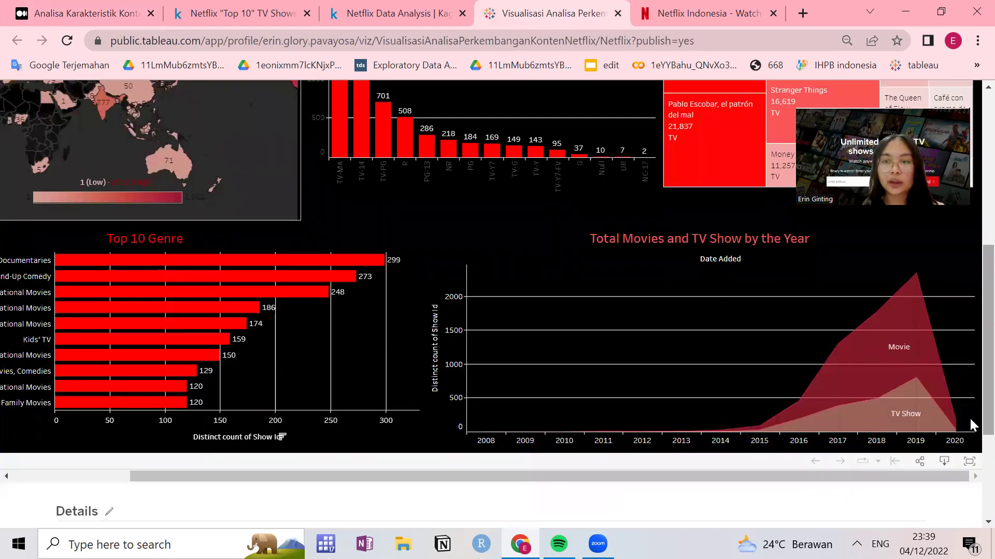
scroll(968, 416, "up", 4)
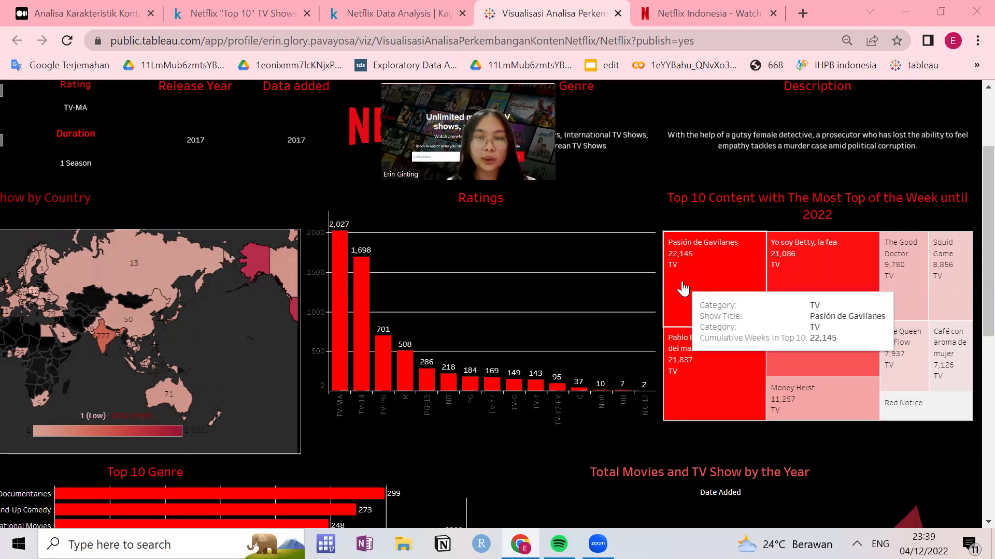
left_click_drag(987, 247, 987, 245)
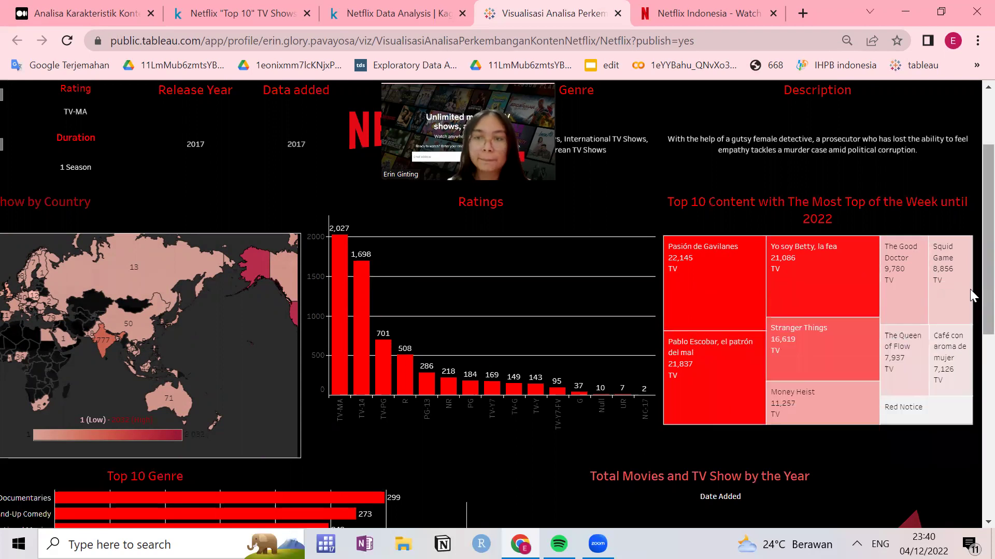
scroll(970, 286, "up", 1)
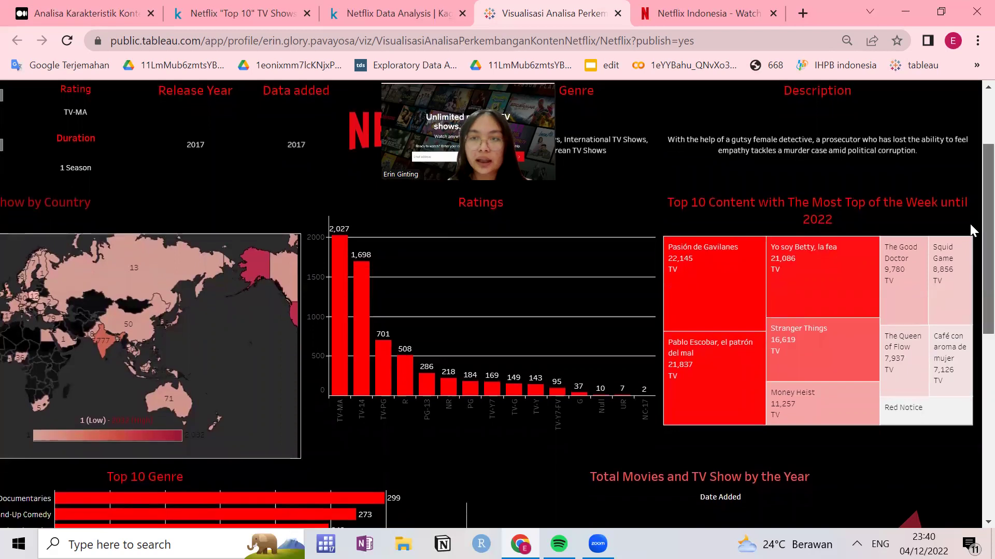
scroll(888, 207, "up", 2)
scroll(977, 262, "down", 4)
scroll(969, 321, "up", 4)
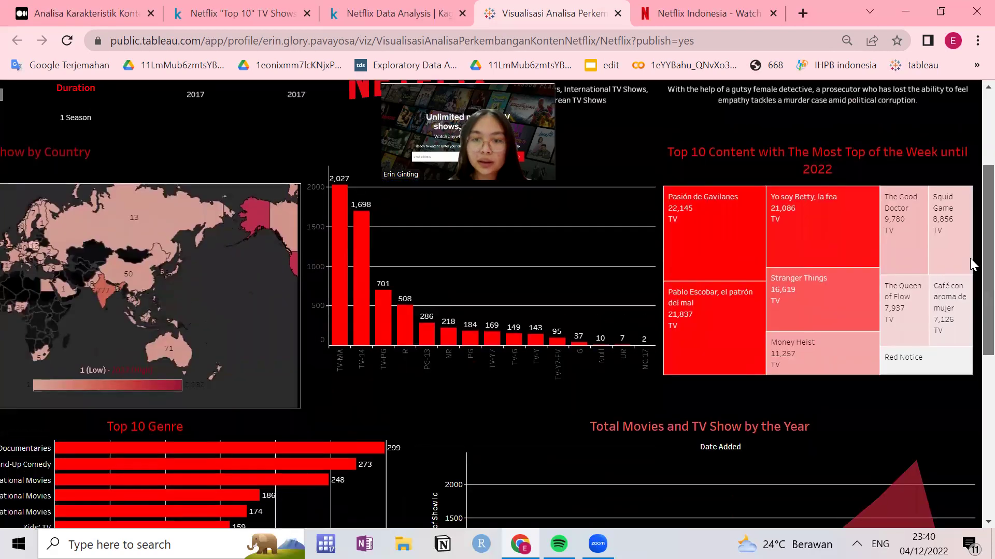
scroll(970, 354, "down", 5)
left_click_drag(779, 395, 611, 422)
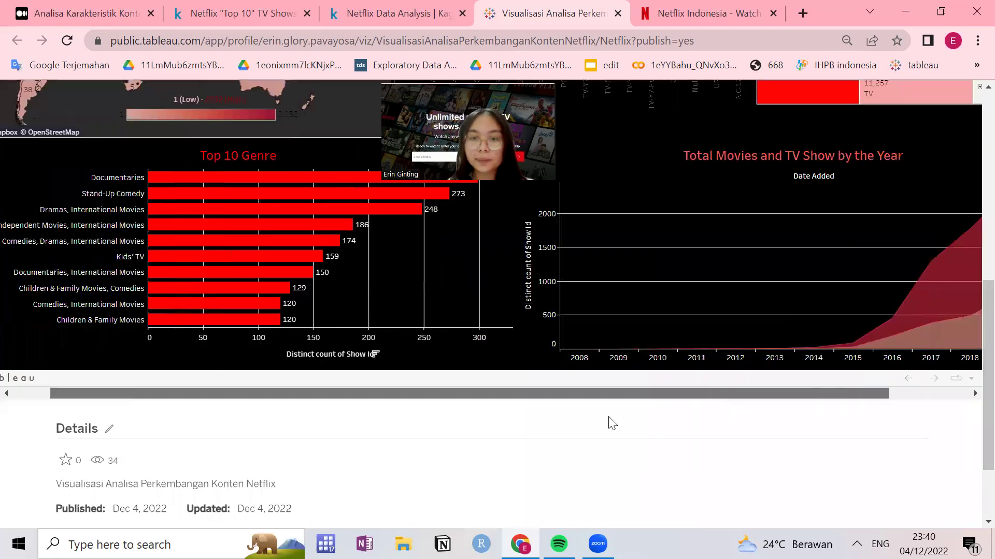
Step: Set the dashboard's Type filter to TV Show
scroll(645, 207, "up", 5)
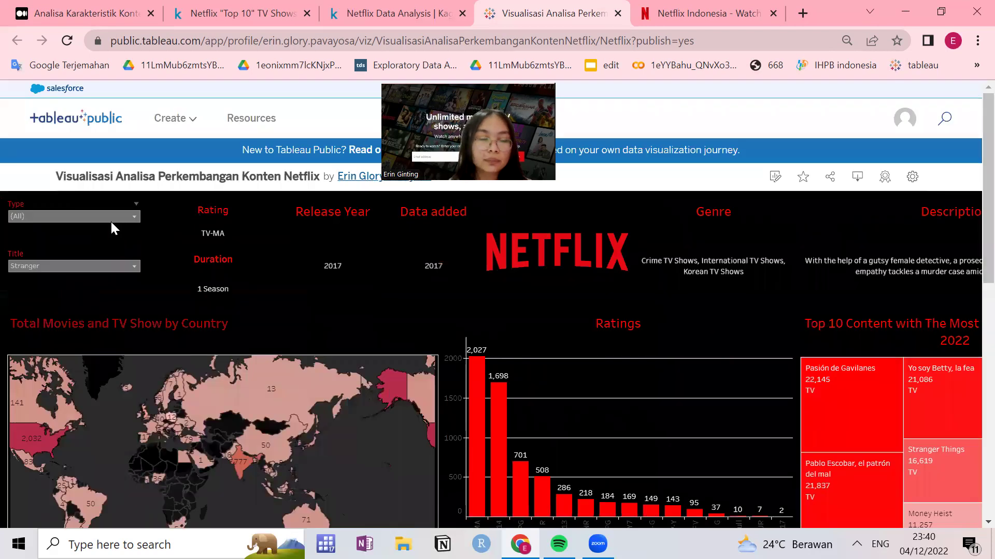
left_click(125, 216)
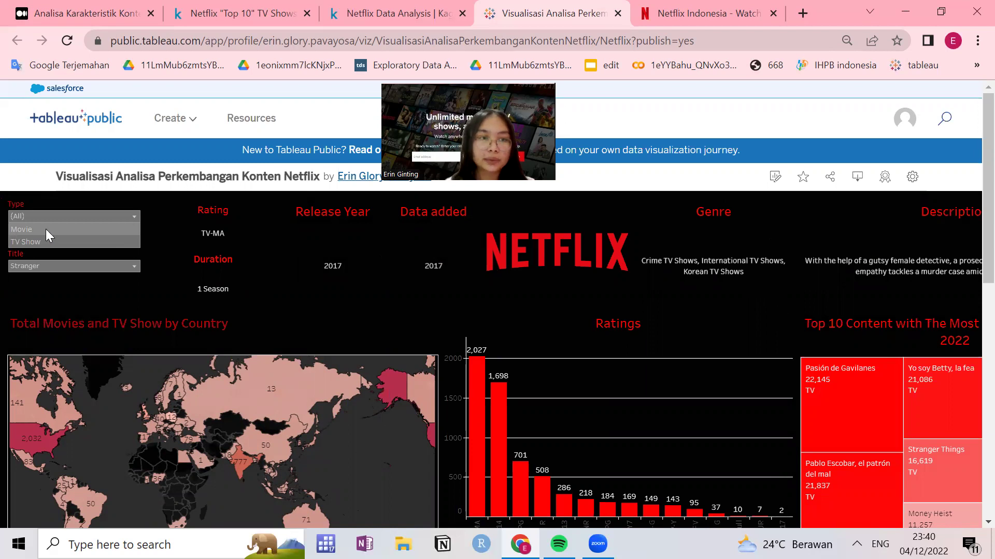
scroll(969, 338, "down", 7)
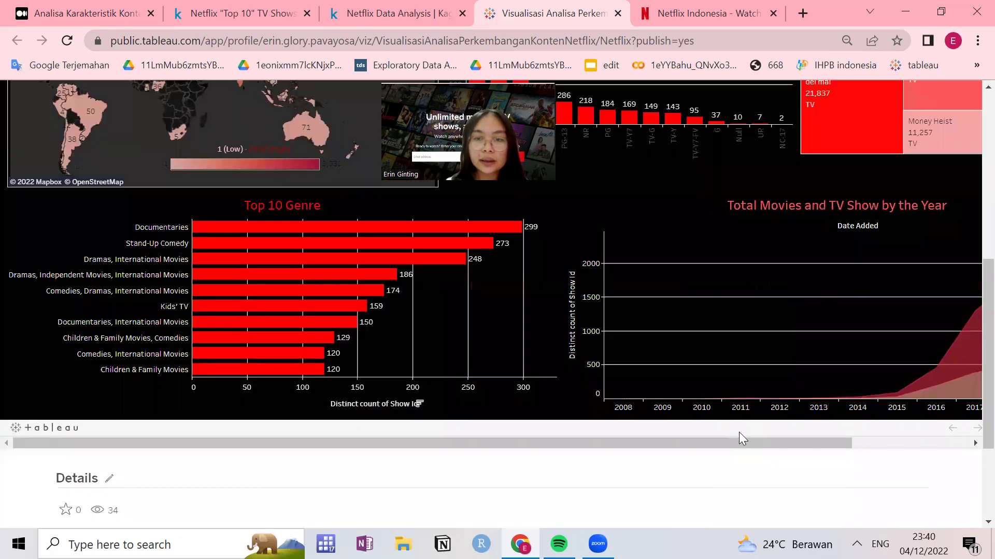
left_click_drag(749, 440, 971, 337)
scroll(972, 336, "up", 3)
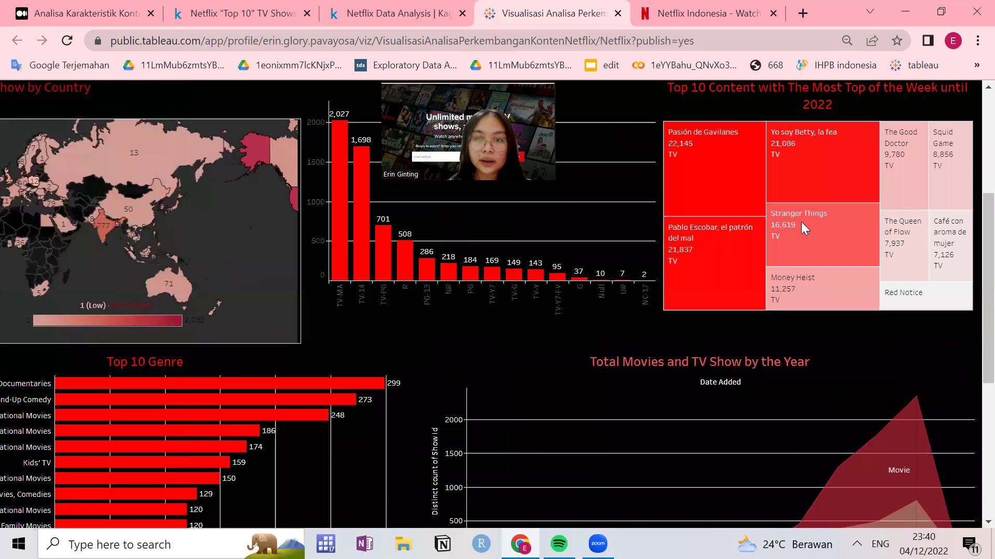
scroll(969, 223, "up", 4)
scroll(969, 435, "down", 7)
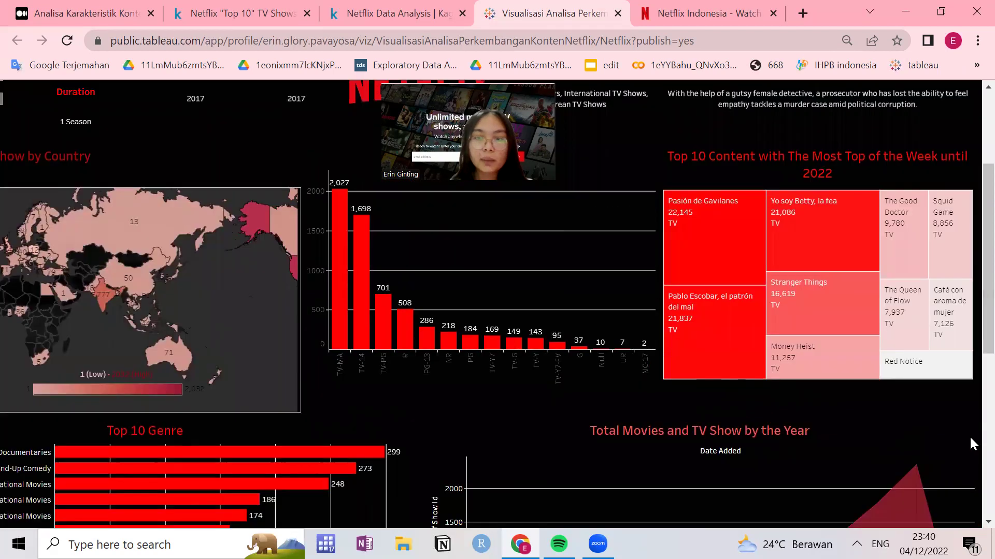
left_click_drag(659, 399, 630, 355)
left_click_drag(988, 373, 988, 187)
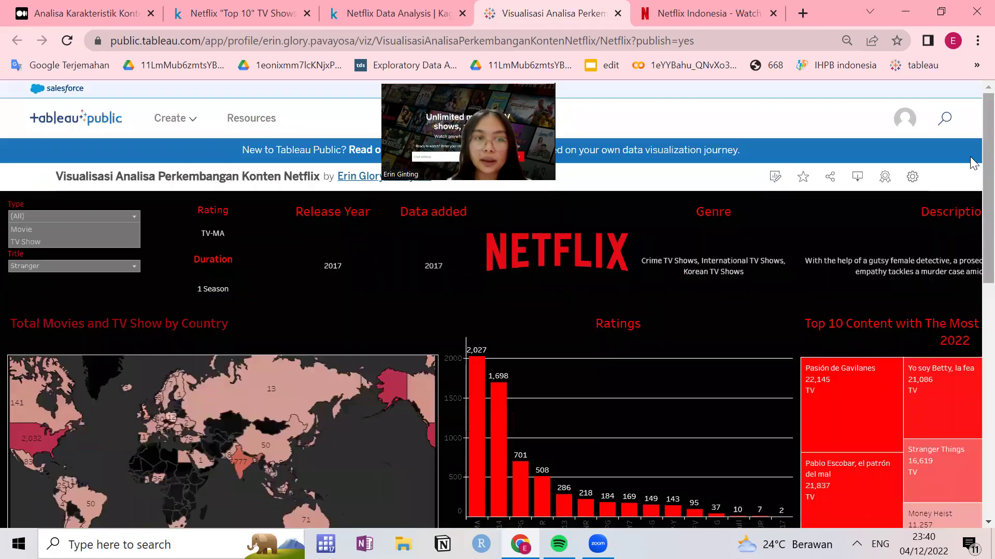
left_click(76, 243)
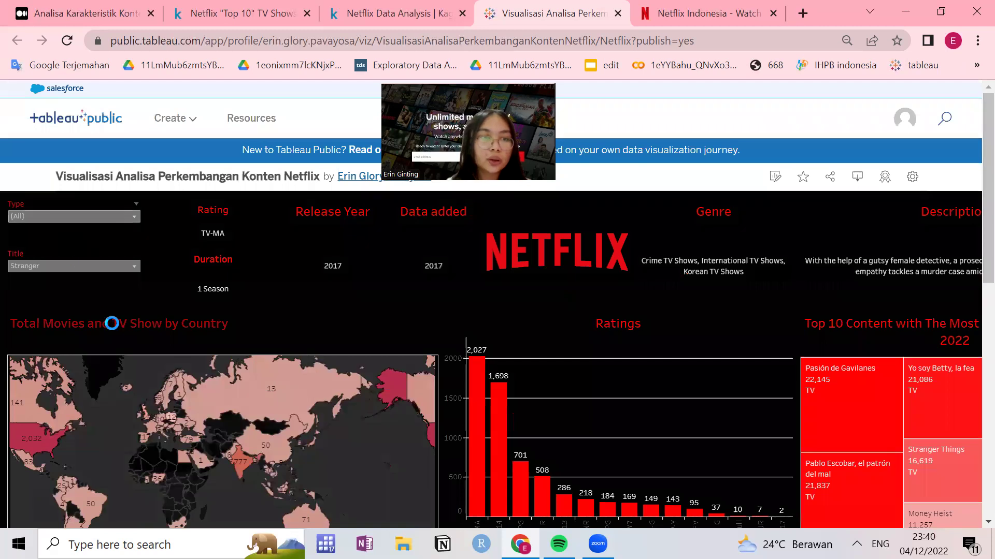
Step: Search the Title filter for "stranger" and select Stranger Things
left_click(109, 268)
left_click(105, 267)
left_click(89, 266)
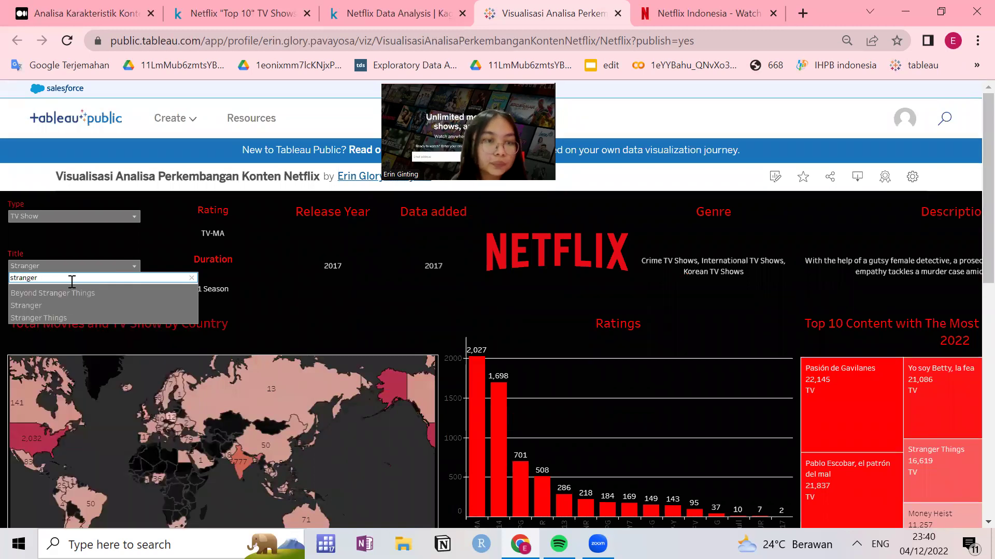
left_click(71, 308)
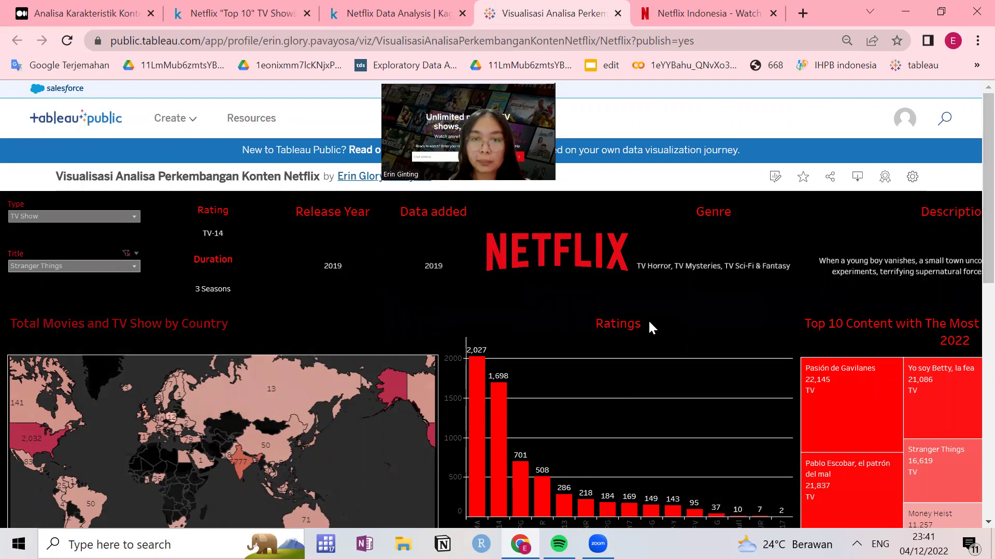
Step: Review the Stranger Things details together with the country, ratings, genre and yearly charts on the dashboard
scroll(970, 292, "down", 8)
scroll(960, 163, "up", 7)
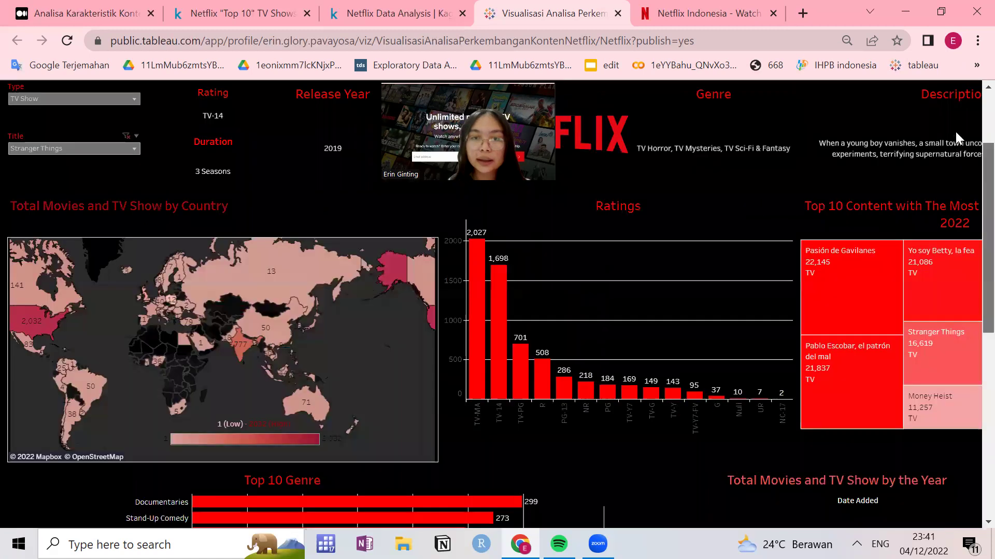
scroll(970, 208, "down", 2)
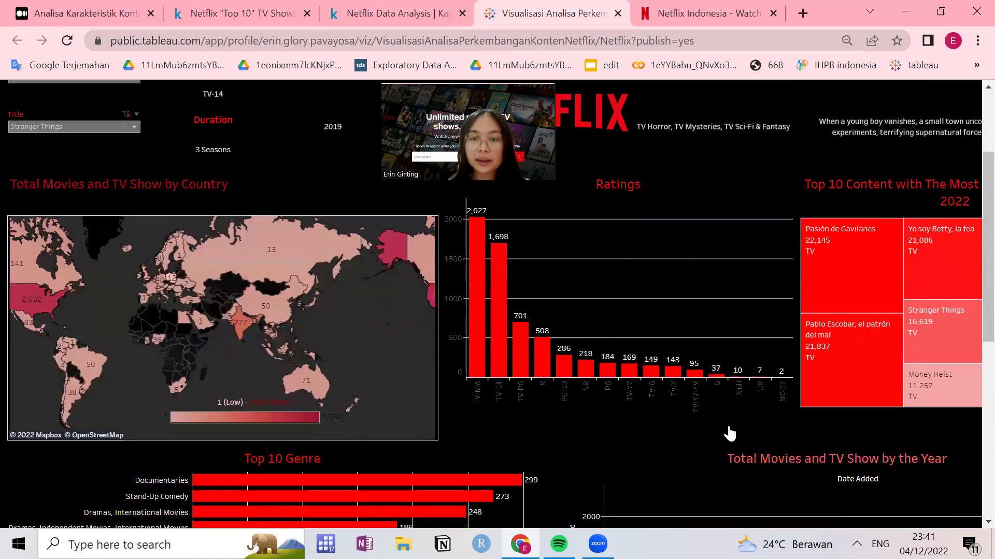
scroll(969, 239, "up", 2)
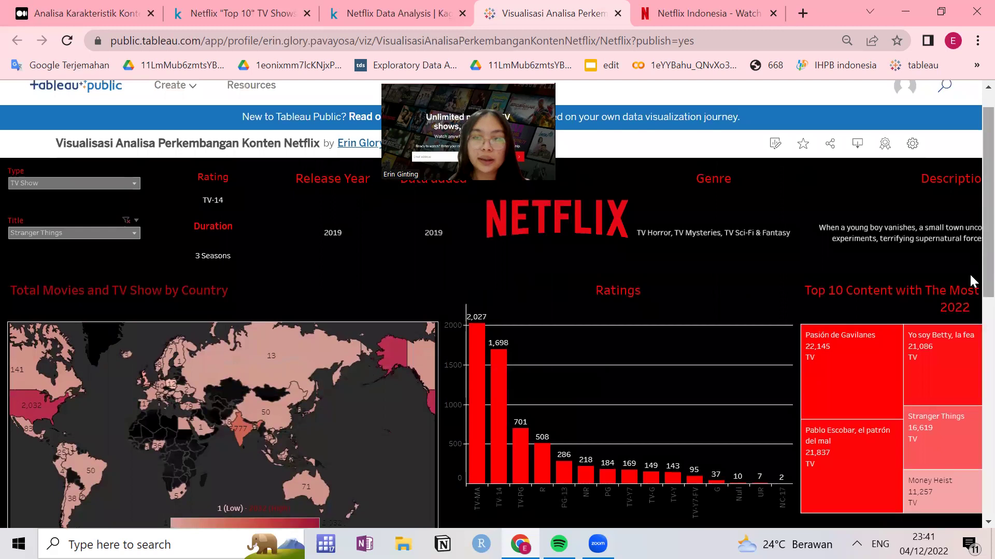
scroll(968, 272, "down", 6)
scroll(744, 432, "down", 3)
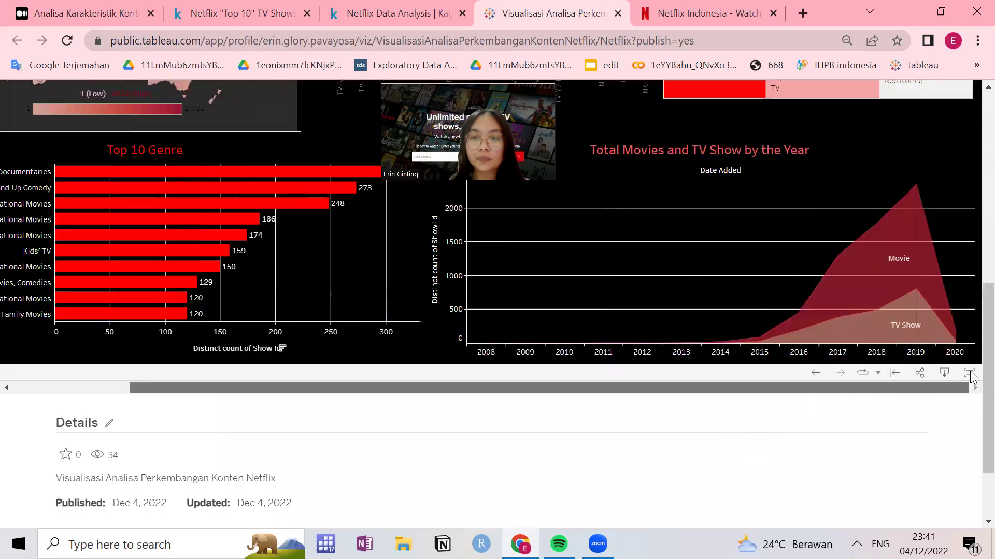
scroll(736, 399, "up", 10)
left_click_drag(987, 206, 987, 366)
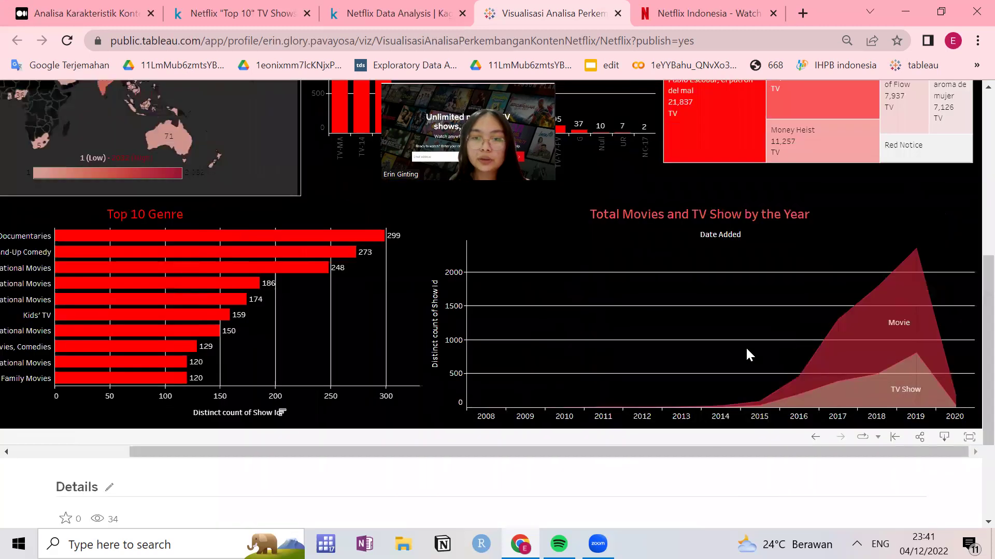
left_click_drag(679, 452, 559, 452)
left_click_drag(988, 277, 988, 159)
scroll(103, 171, "up", 2)
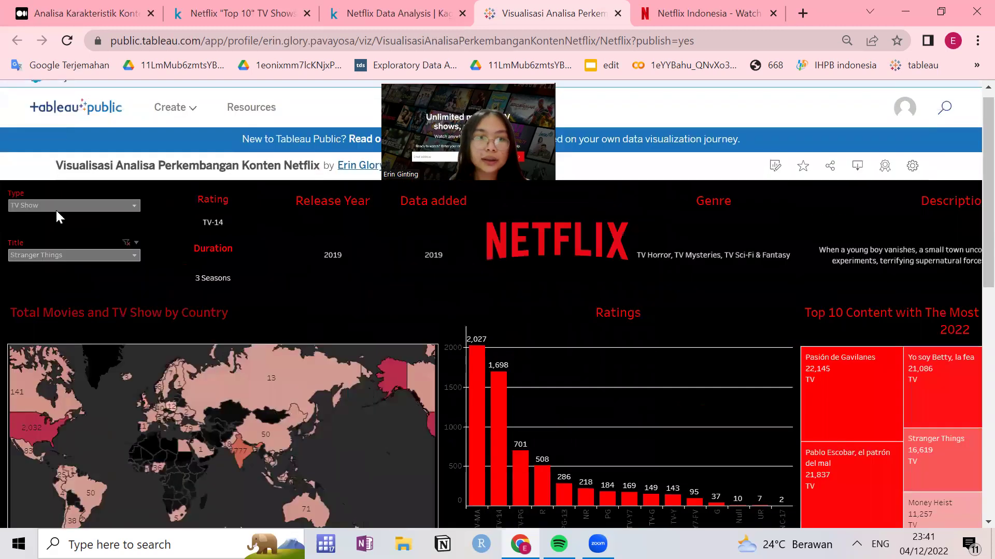
Step: Demonstrate the Type filter by switching it to Movie and back to TV Show
left_click(56, 206)
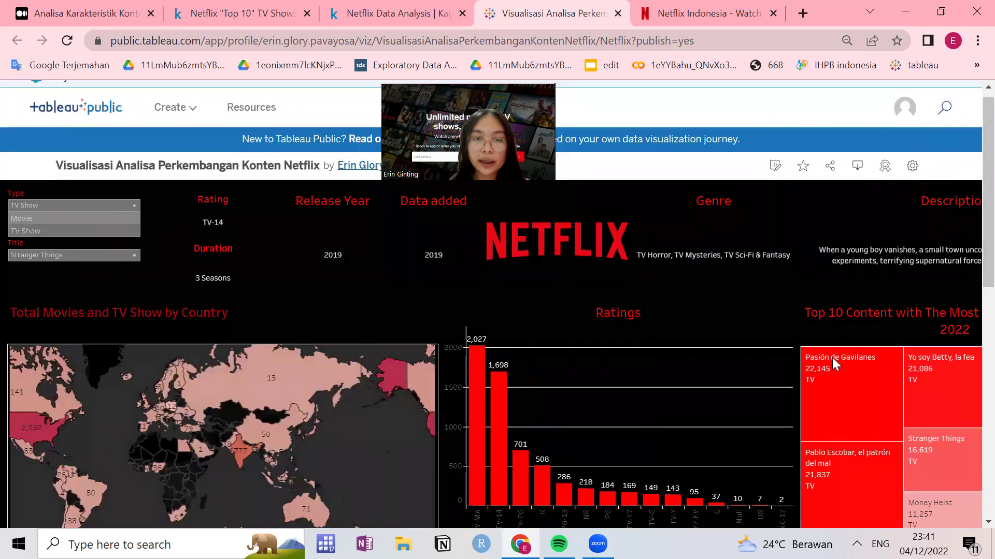
left_click(74, 226)
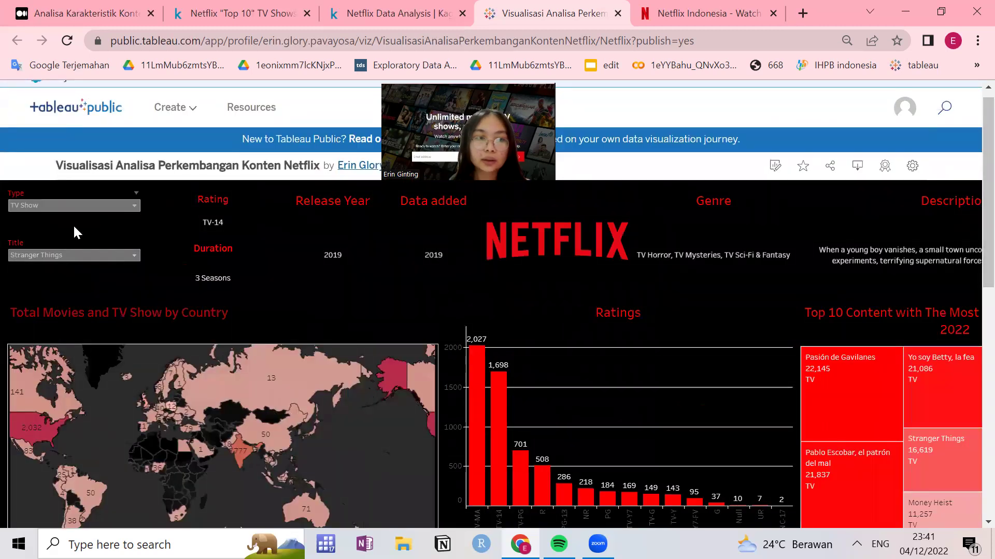
left_click(72, 208)
left_click(55, 220)
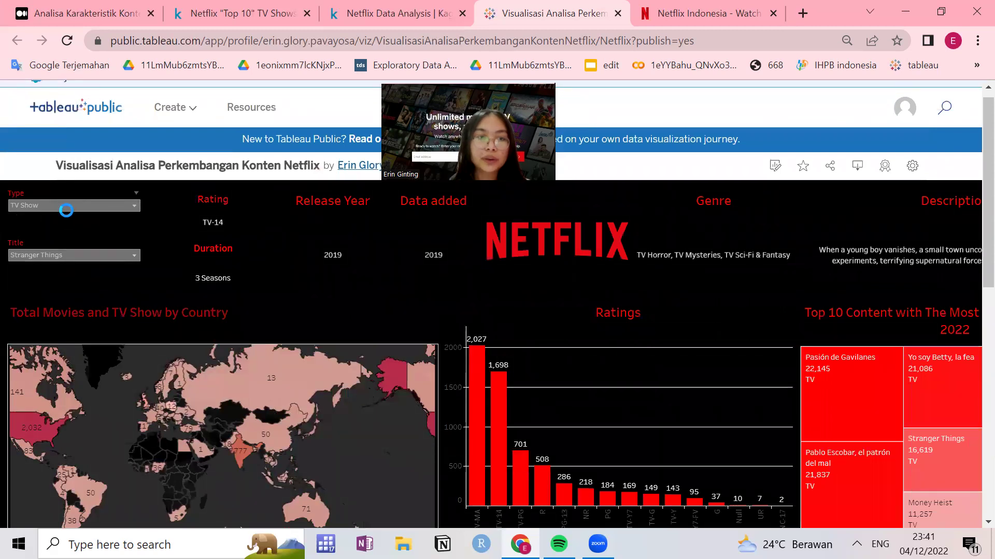
left_click(52, 209)
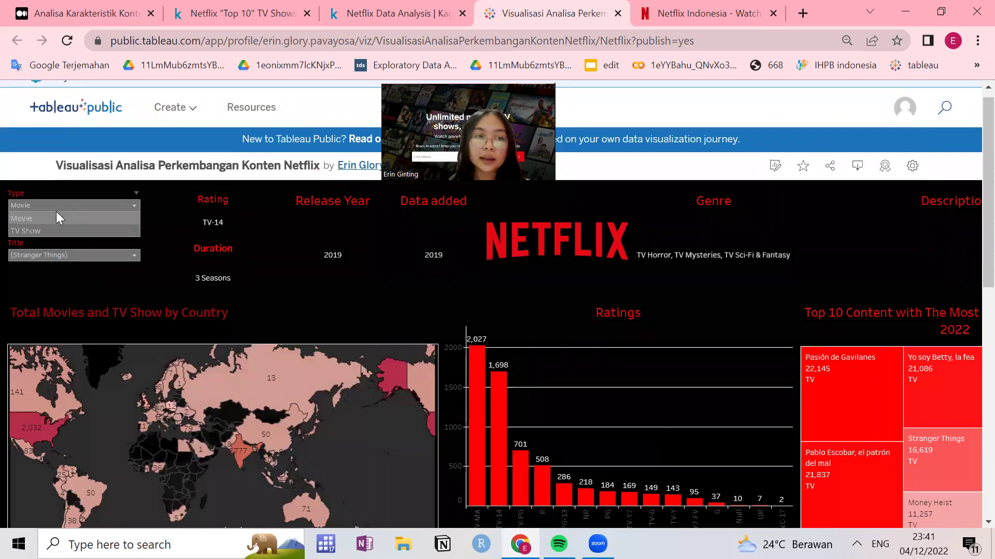
left_click(49, 231)
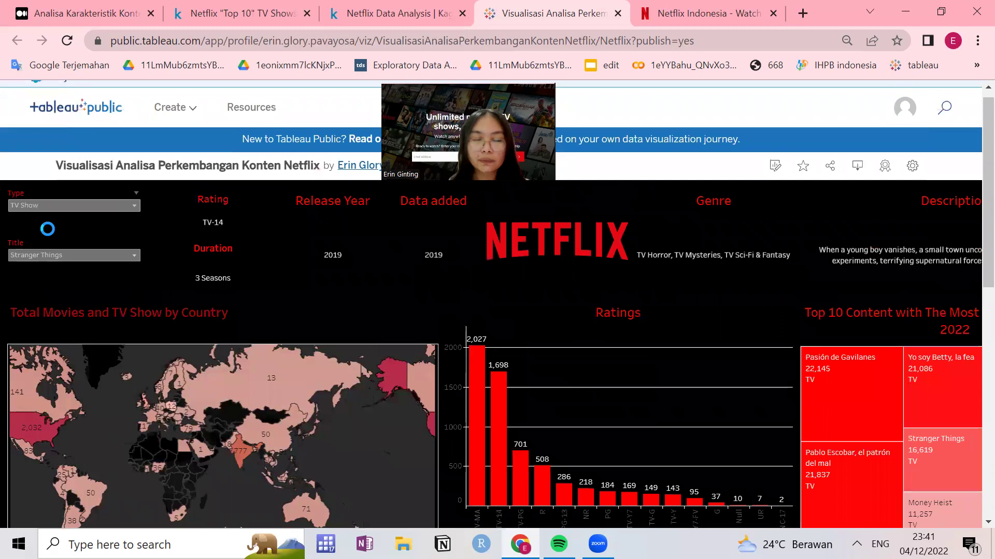
Step: Examine the yearly Movies and TV Show chart on the dashboard alongside the genre, ratings and Top 10 Content charts
scroll(969, 341, "down", 6)
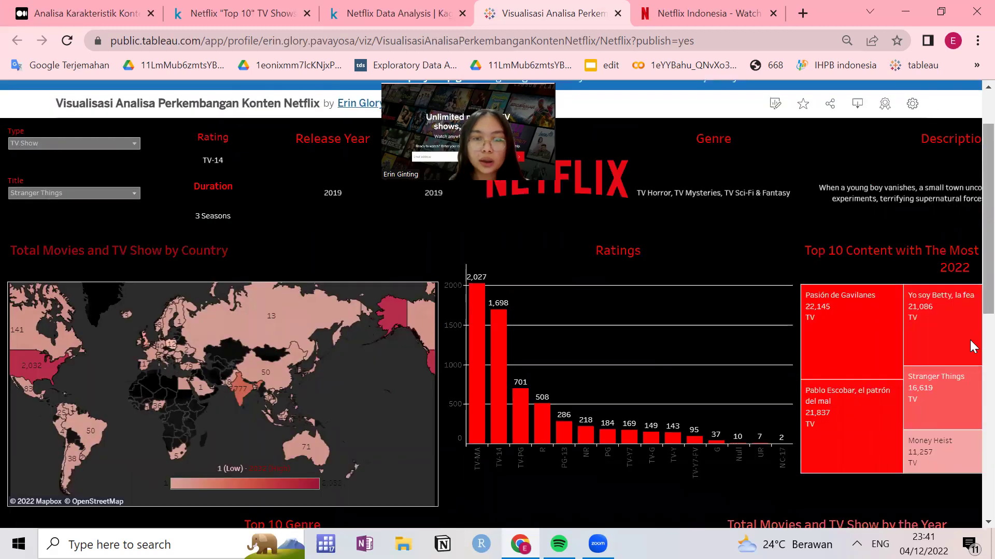
left_click_drag(674, 490, 736, 482)
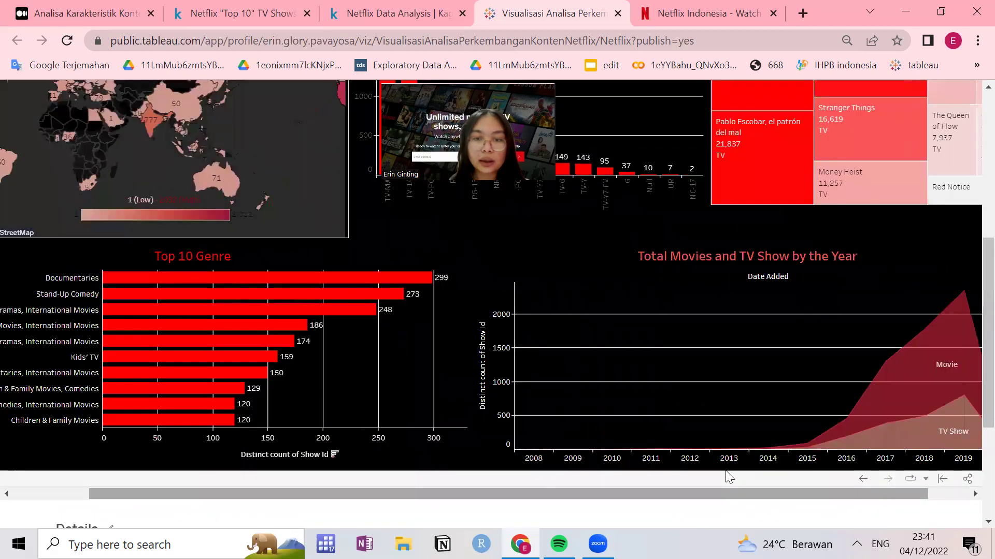
left_click_drag(824, 500, 926, 474)
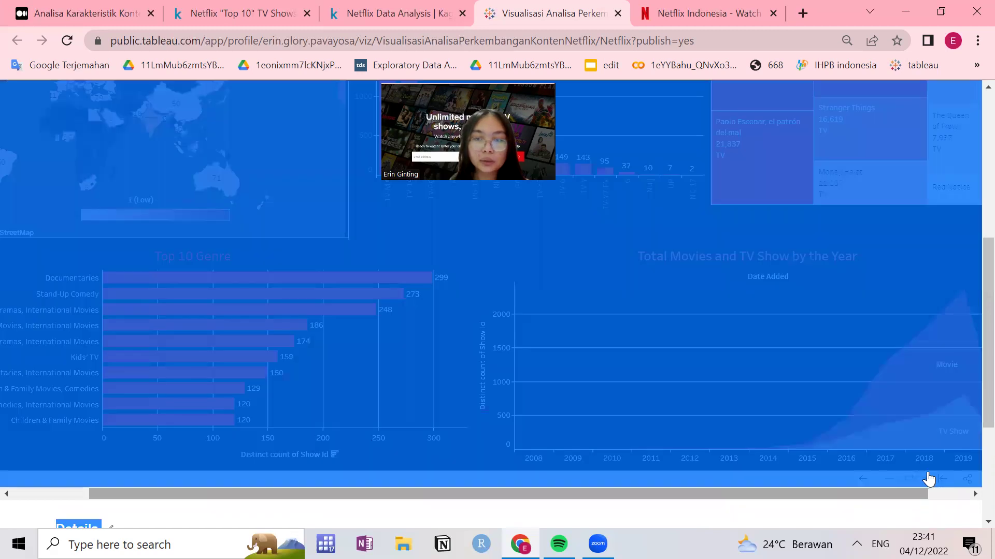
left_click(693, 313)
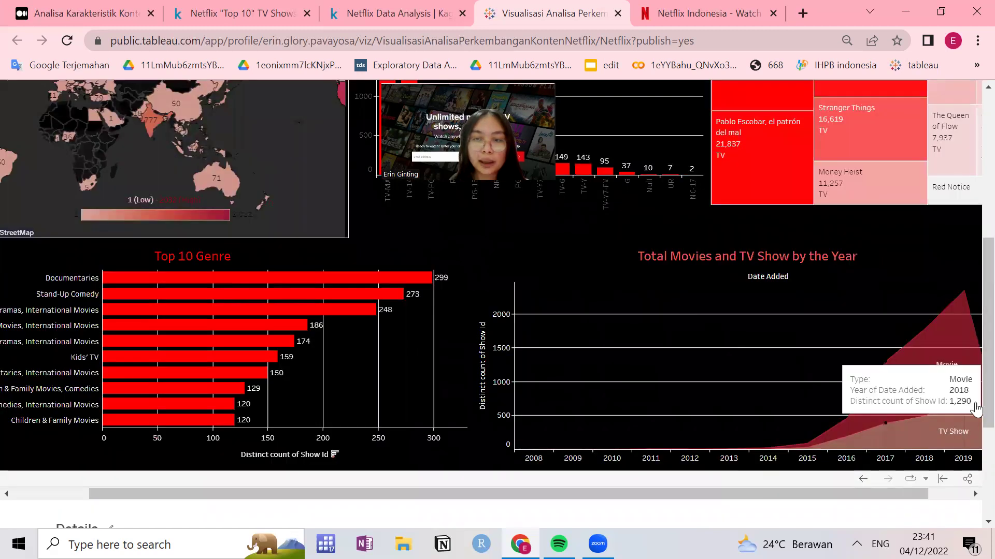
scroll(970, 335, "down", 2)
left_click_drag(896, 383, 937, 383)
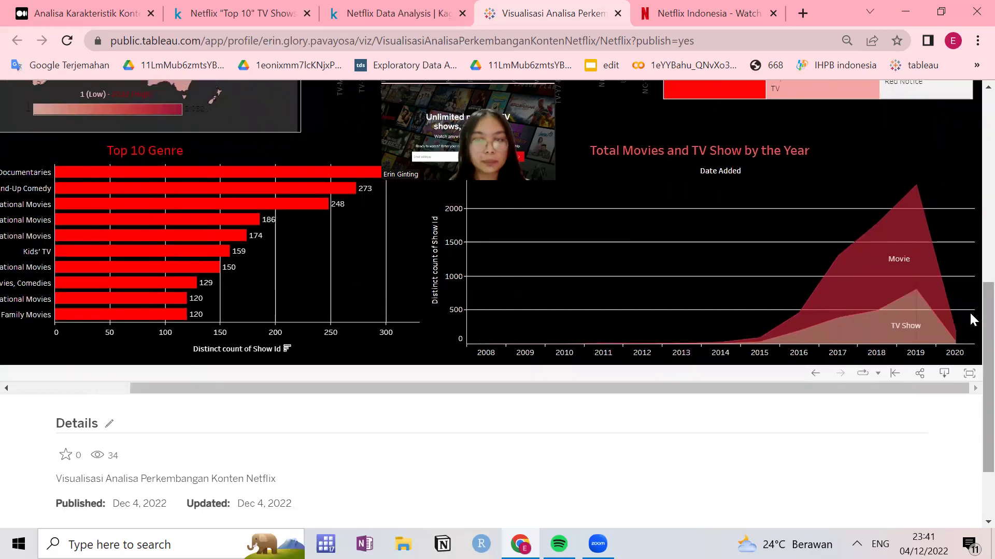
scroll(973, 319, "up", 6)
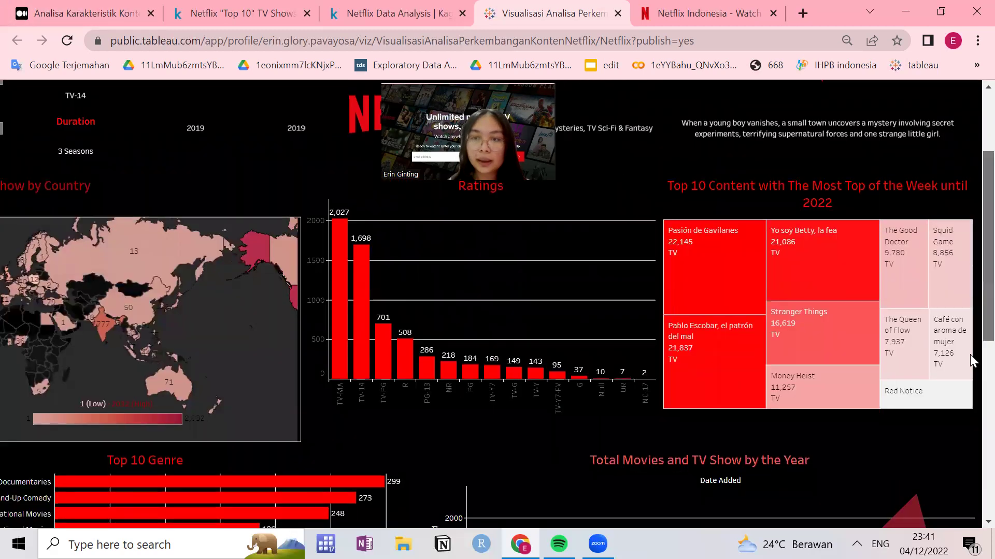
scroll(973, 360, "down", 5)
scroll(973, 305, "up", 5)
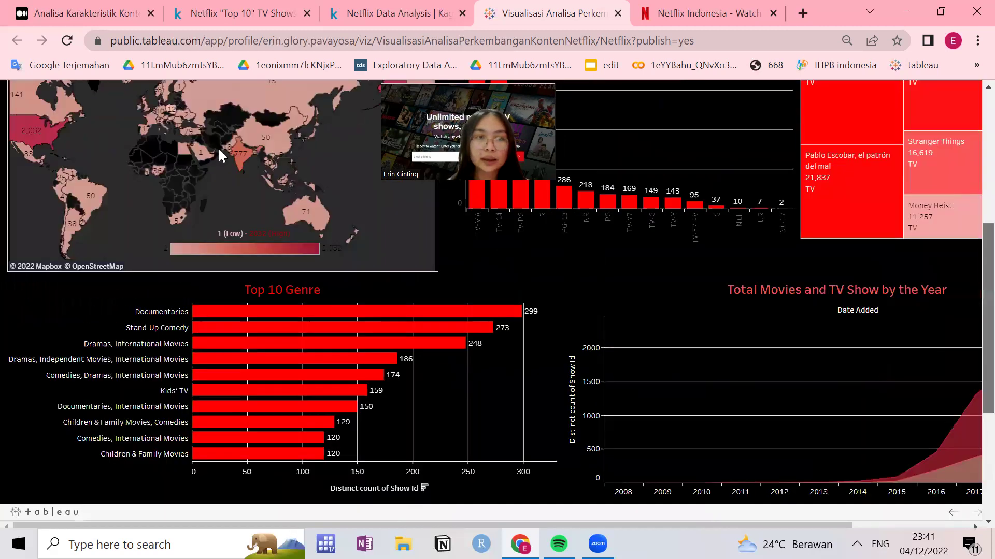
Step: Set the Type filter to Movie, choose 6 Days in the Title filter, and look over the dashboard for that title
scroll(439, 205, "up", 1)
left_click(95, 96)
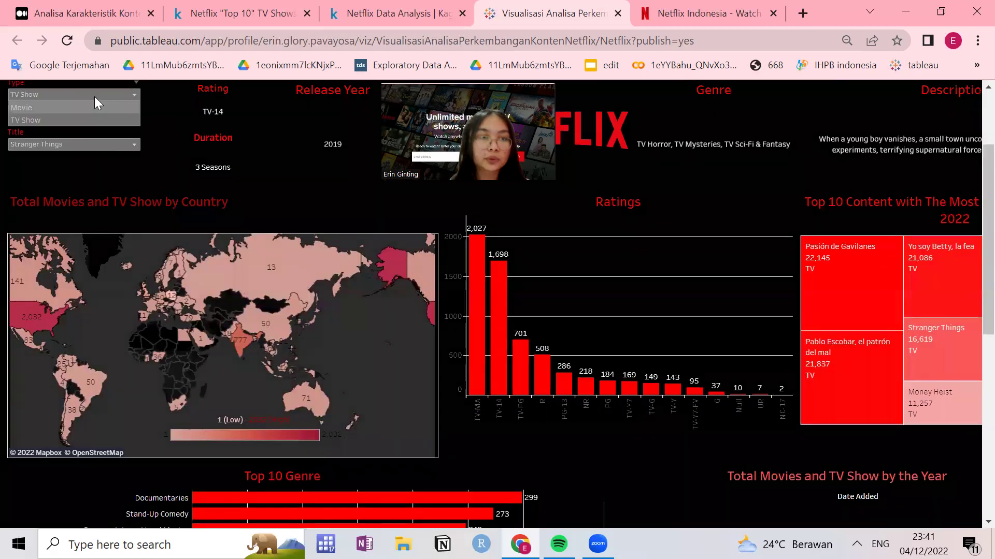
left_click(71, 107)
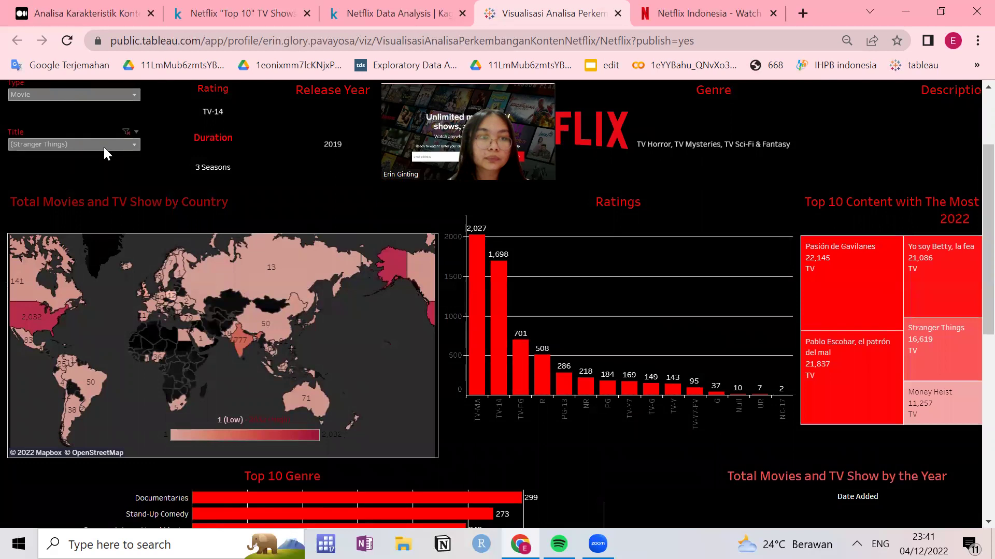
left_click(82, 145)
left_click(61, 146)
left_click(51, 144)
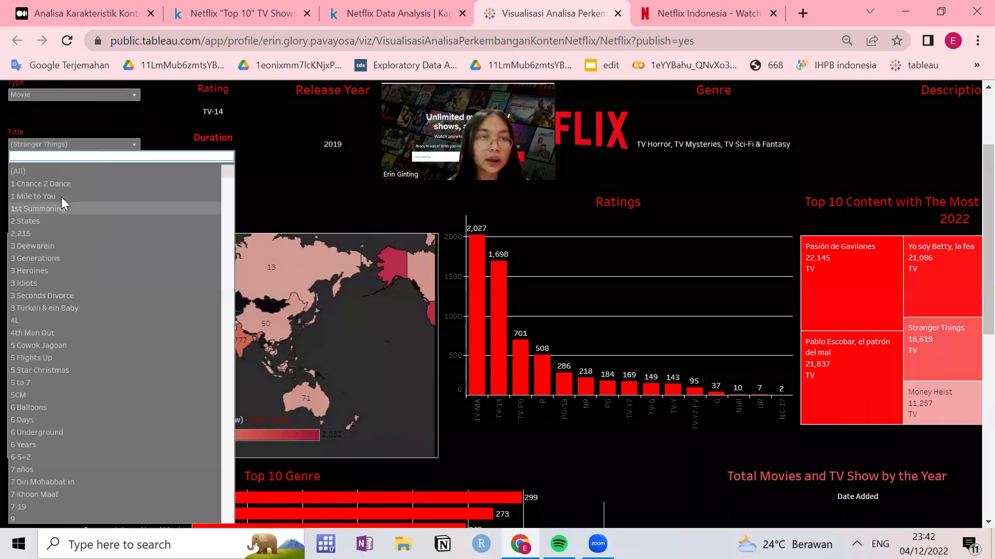
left_click(37, 418)
left_click_drag(986, 200, 987, 195)
scroll(972, 201, "up", 3)
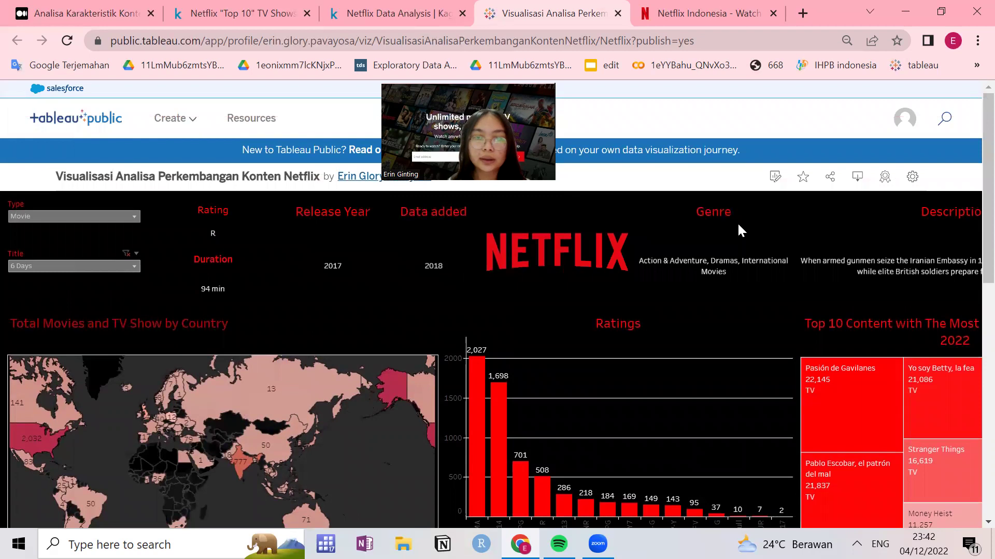
mouse_move(984, 245)
left_mouse_down()
mouse_move(985, 406)
mouse_move(982, 239)
left_mouse_up()
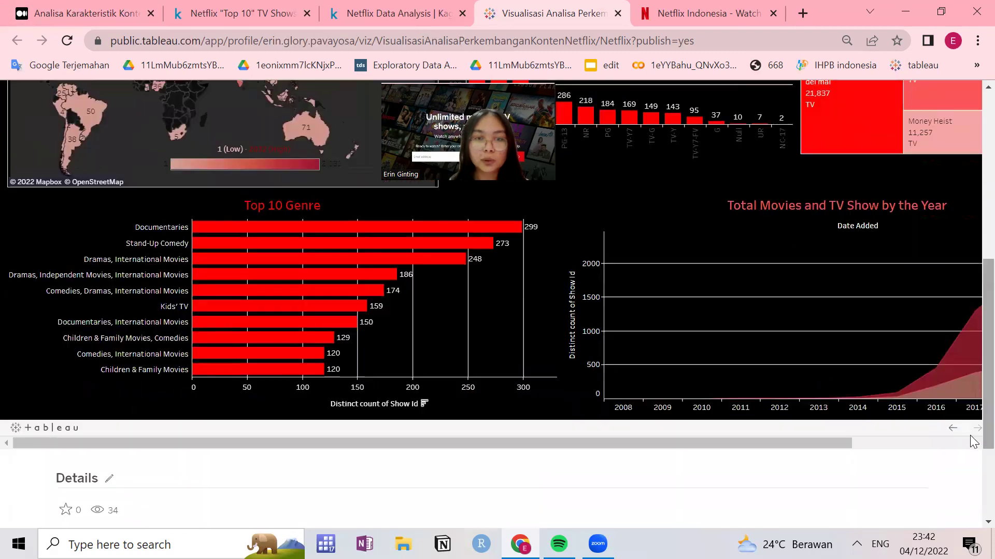
Step: Switch to the Medium article and point out the KESIMPULAN statement on films dominating Netflix content
left_click(88, 11)
left_click_drag(973, 435, 970, 478)
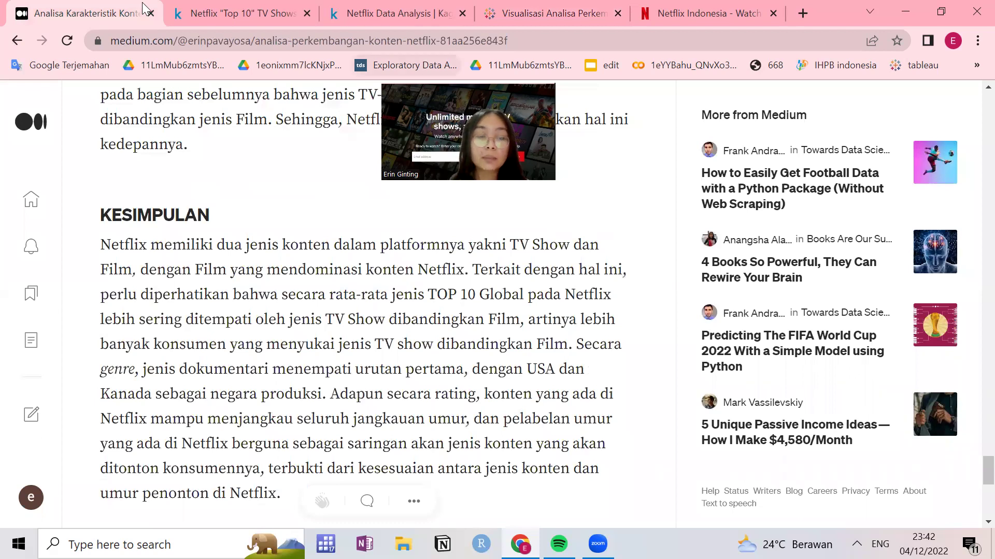
left_click_drag(210, 261, 562, 298)
left_click_drag(476, 245, 608, 271)
left_click_drag(197, 262, 342, 270)
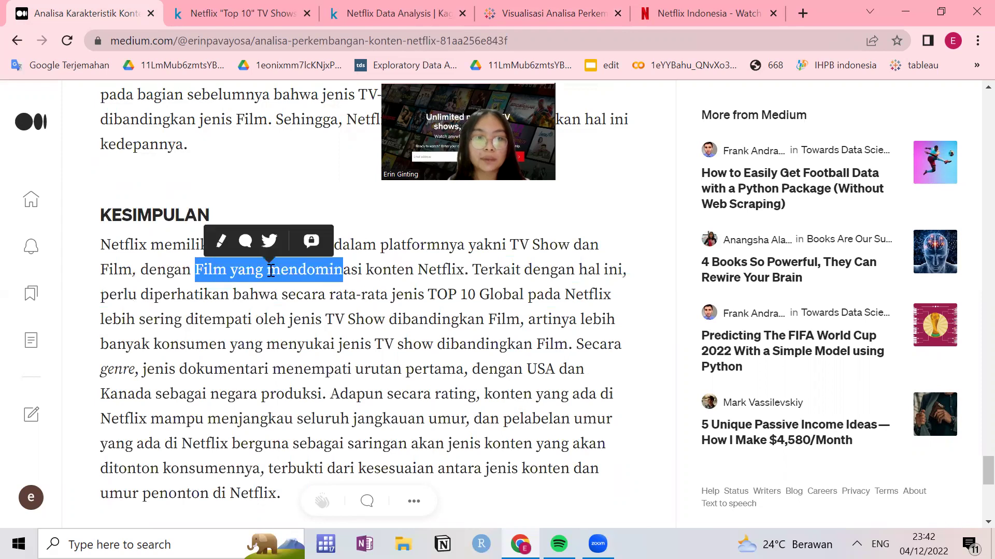
left_click_drag(471, 274, 330, 270)
left_click(448, 269)
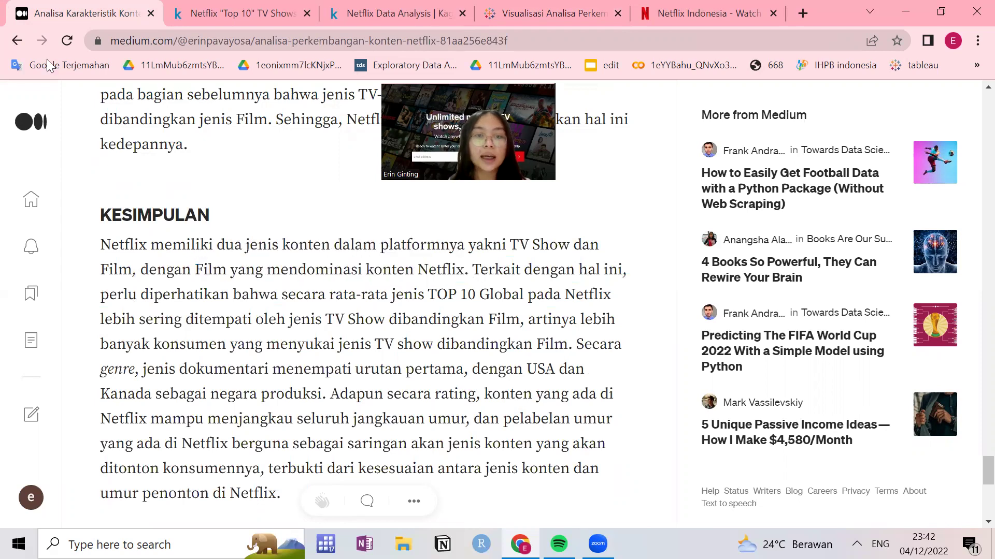
Step: Point out the conclusion's passage comparing TV Show and Film in the TOP 10 Global by selecting its text
left_click_drag(479, 294, 584, 369)
left_click(448, 321)
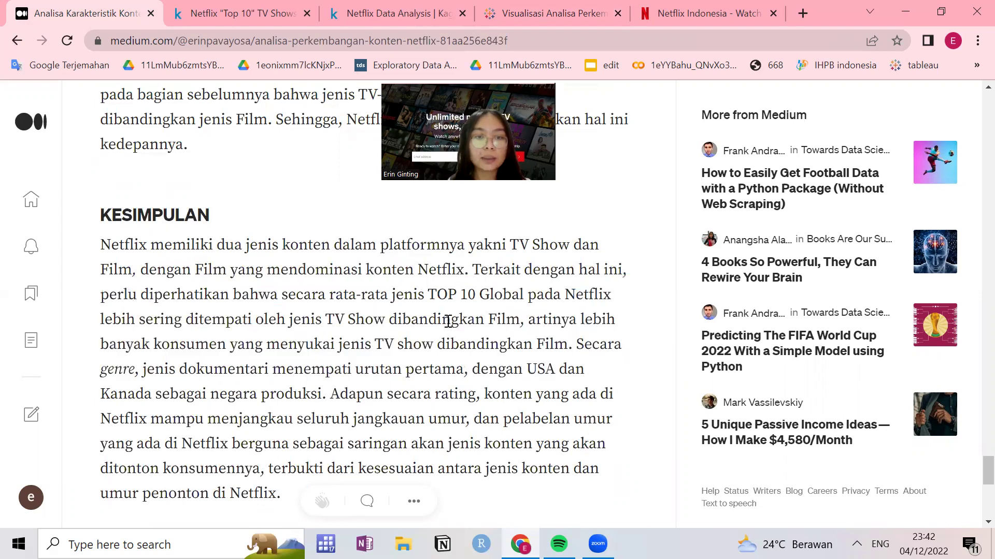
left_click_drag(426, 294, 641, 322)
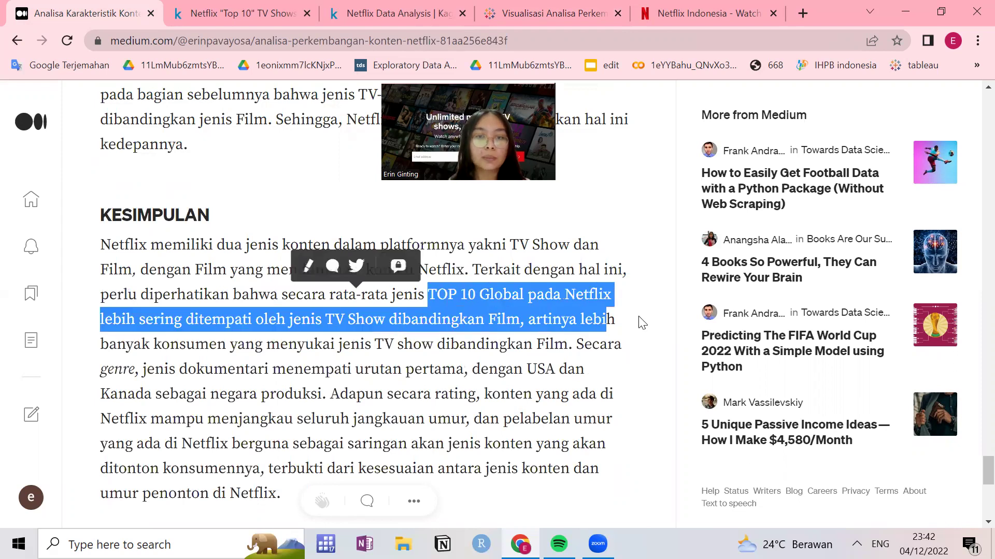
left_click(418, 322)
left_click_drag(327, 318, 468, 321)
left_click(507, 319)
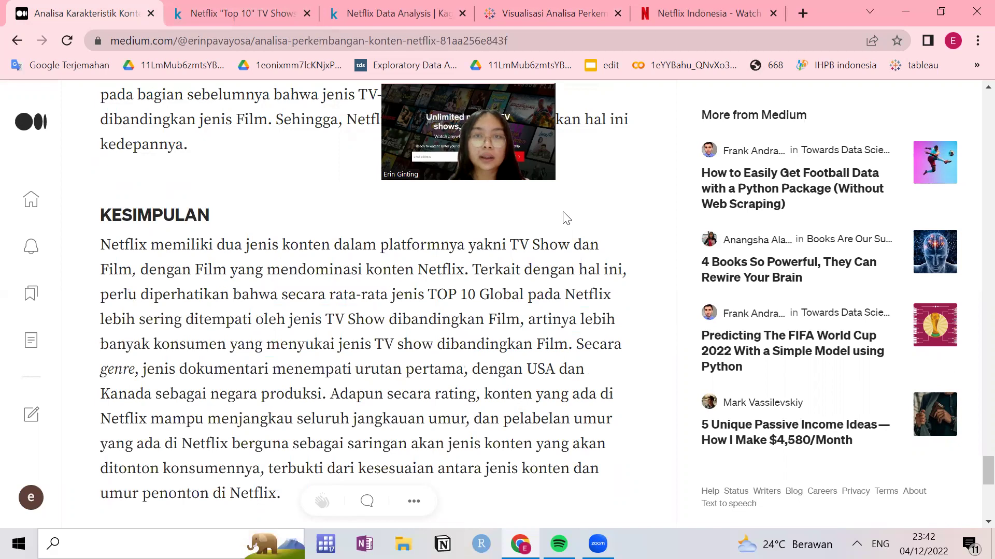
Step: Switch to the Tableau dashboard and examine the titles in the Top 10 Content treemap
key("ctrl+4")
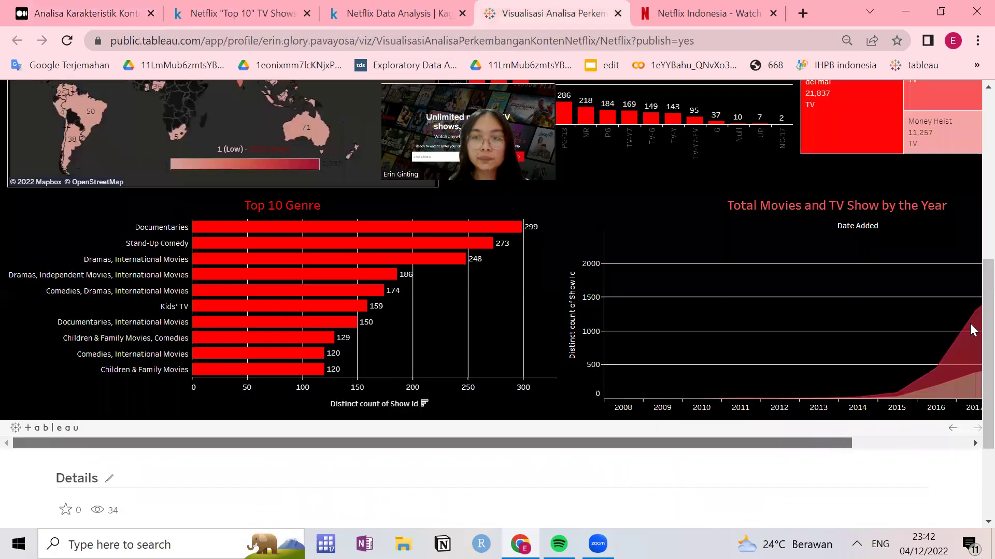
scroll(675, 324, "up", 4)
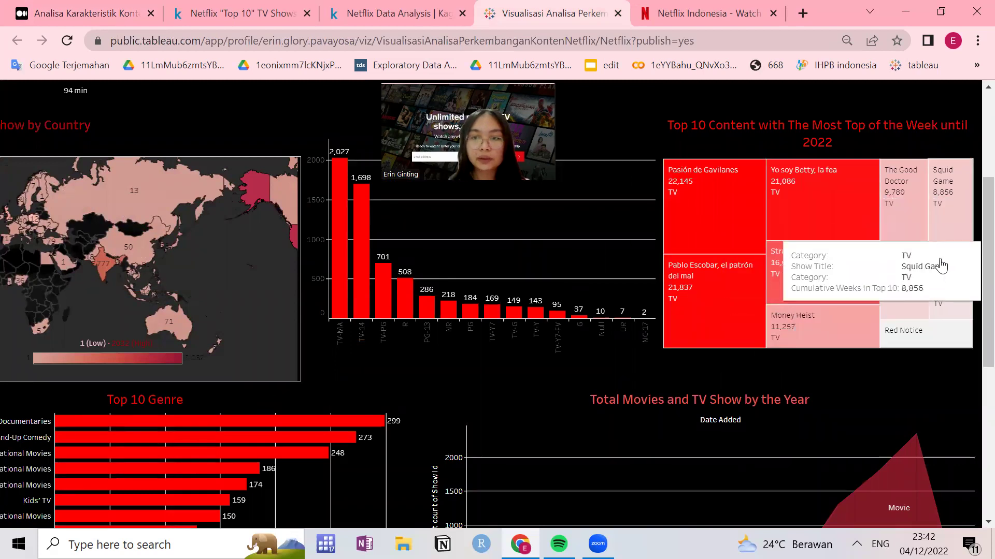
mouse_move(917, 350)
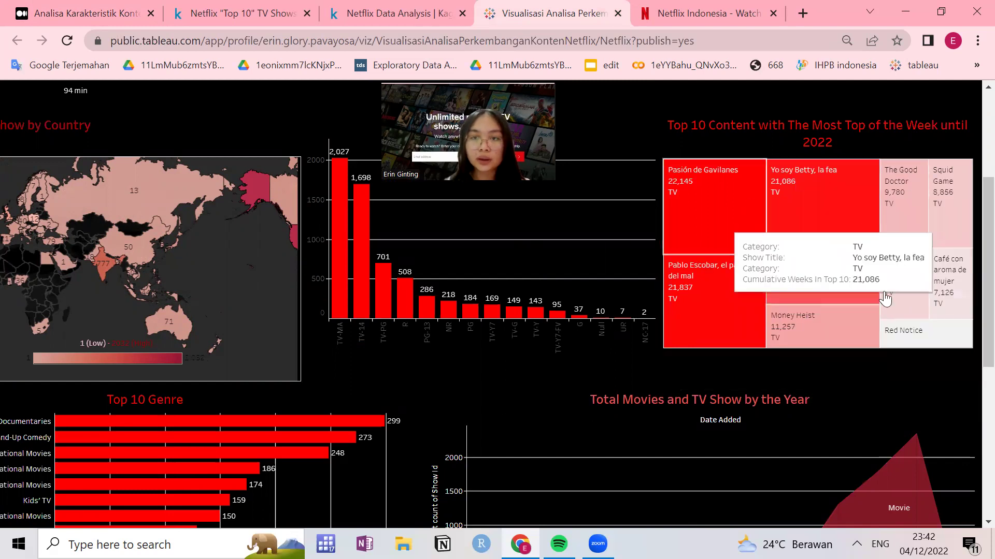
Step: Revisit the article and the Netflix page, then return to the dashboard to examine the yearly Movies and TV Show chart
left_click(113, 1)
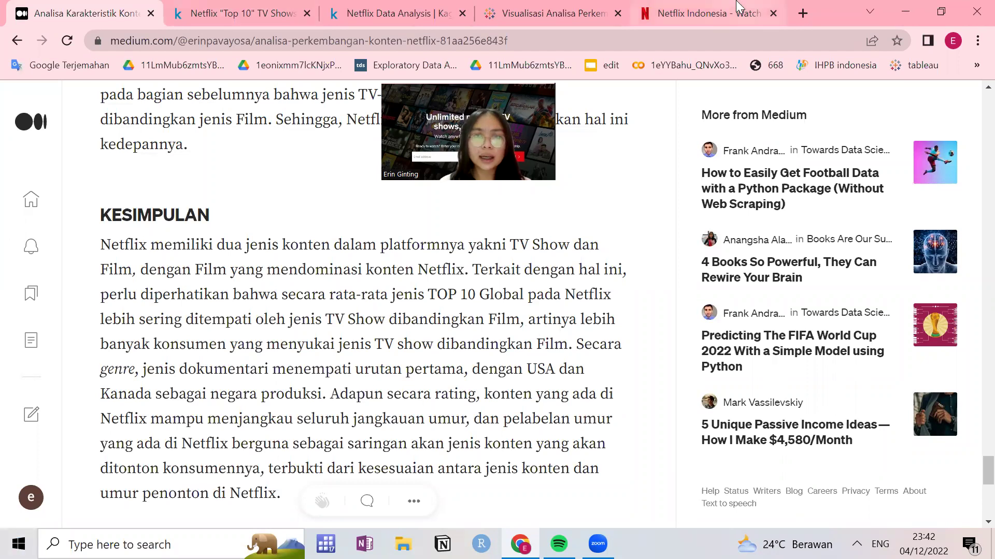
left_click(710, 13)
left_click(104, 10)
left_click(551, 11)
left_click_drag(987, 295, 972, 401)
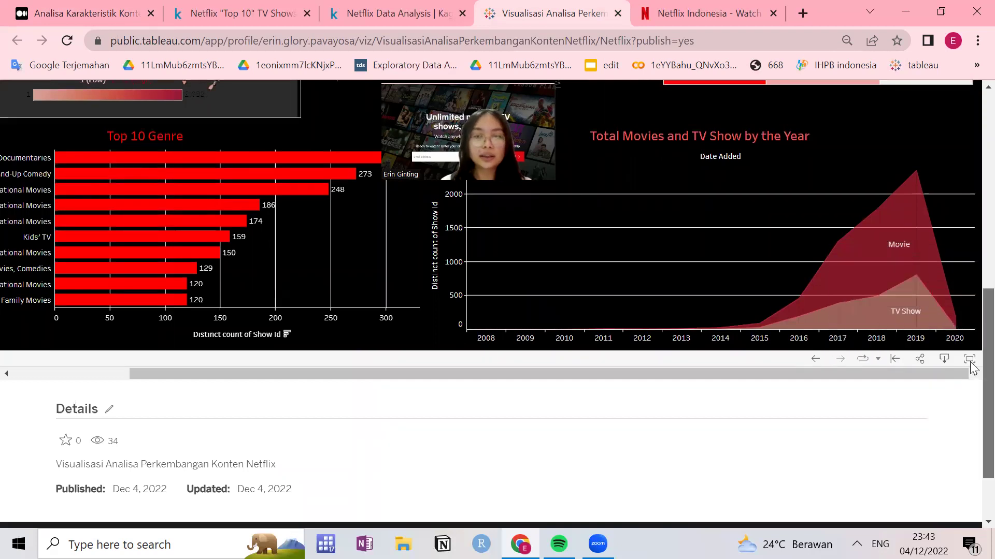
left_click_drag(988, 383, 988, 379)
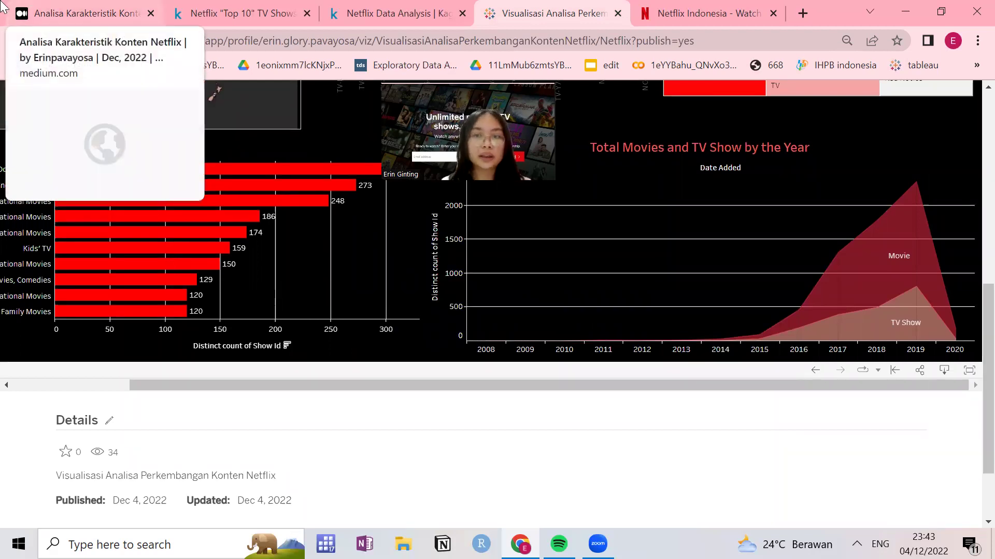
scroll(970, 233, "up", 2)
Step: Switch to the Medium article and point out the conclusion's sentence on the documentary genre and its producing countries
key("ctrl+1")
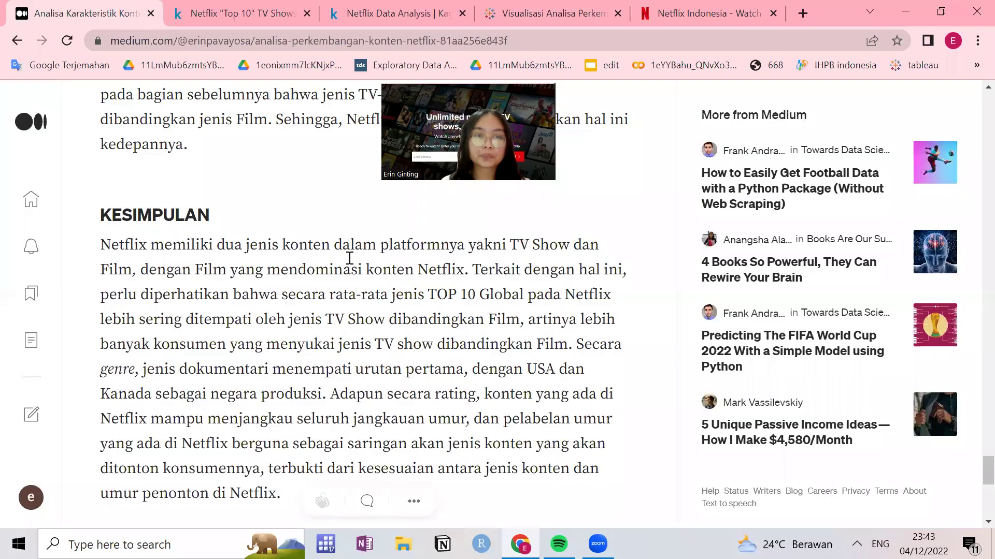
left_click_drag(553, 336, 586, 394)
left_click(286, 420)
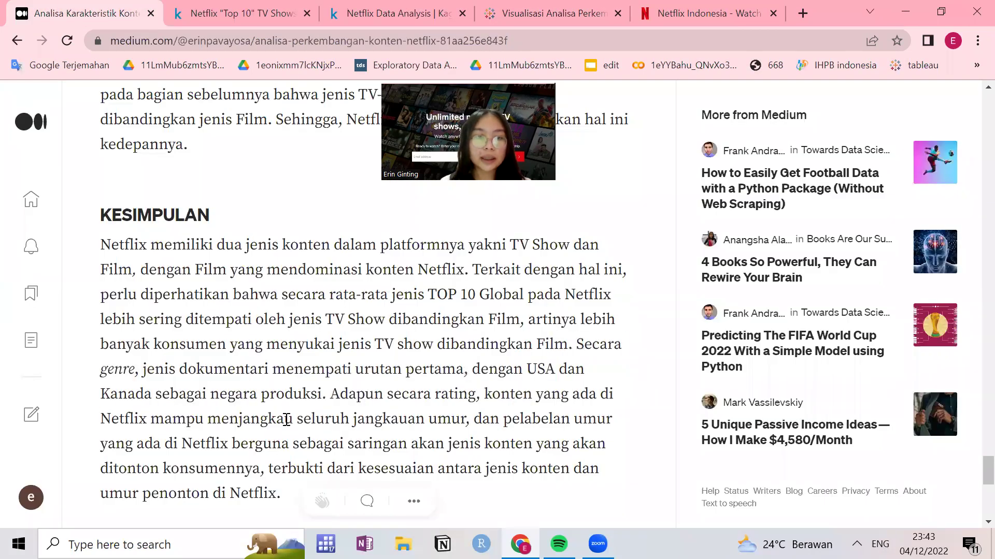
left_click_drag(144, 368, 407, 371)
left_click(444, 373)
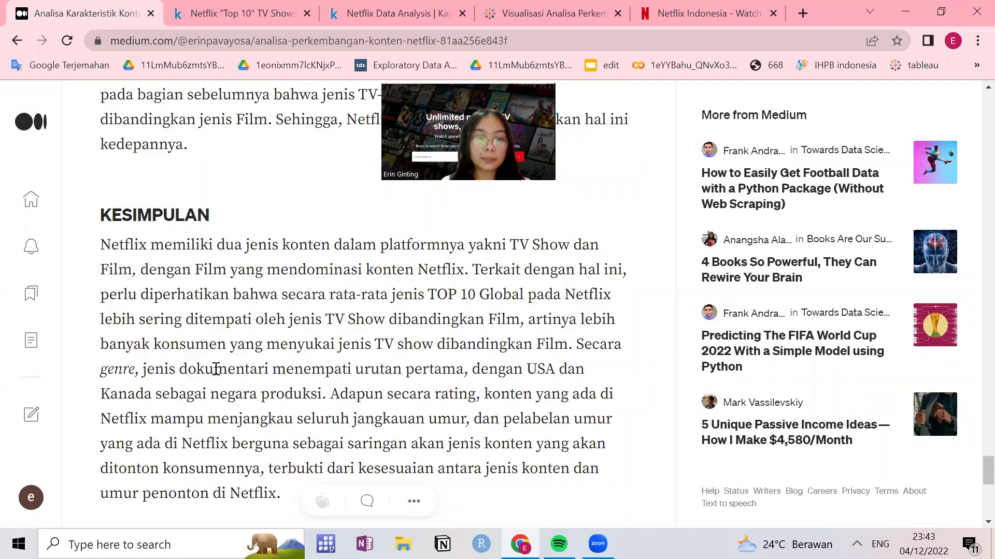
left_click_drag(216, 369, 474, 395)
Step: Return to the Tableau dashboard and inspect the Documentaries bar in the Top 10 Genre chart
left_click(705, 13)
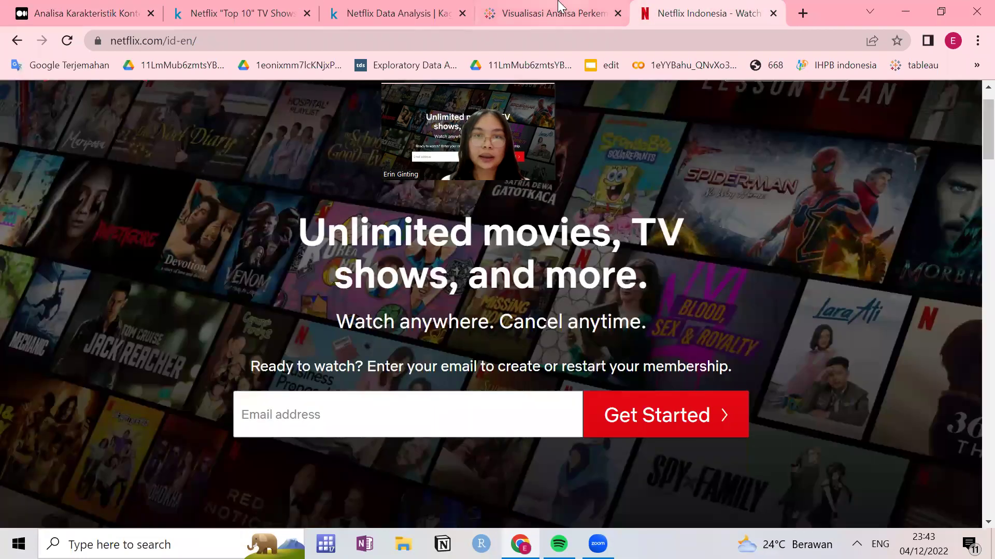
left_click(559, 8)
scroll(233, 366, "down", 3)
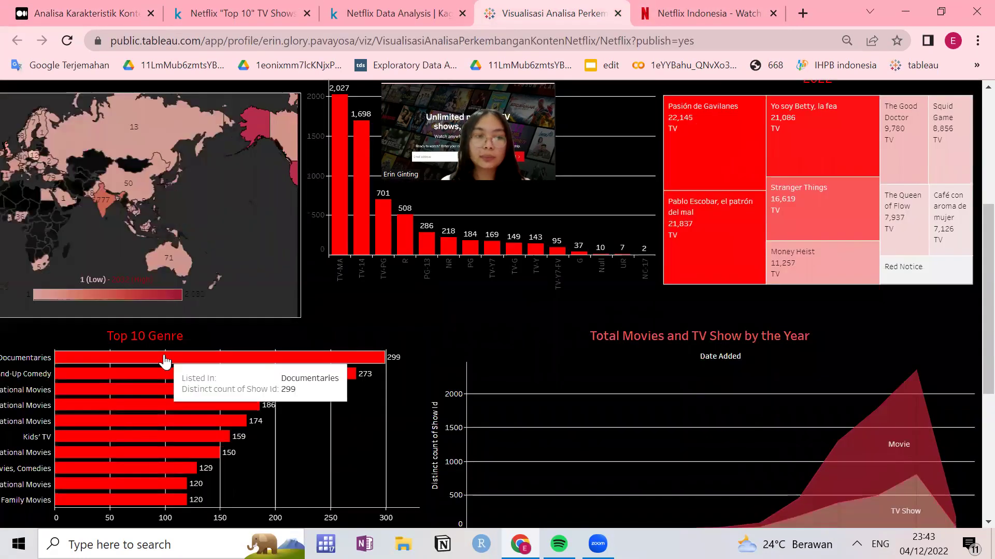
Step: Switch to the Medium article and go over the conclusion's lines on USA and Canada as producing countries and on ratings
key("ctrl+1")
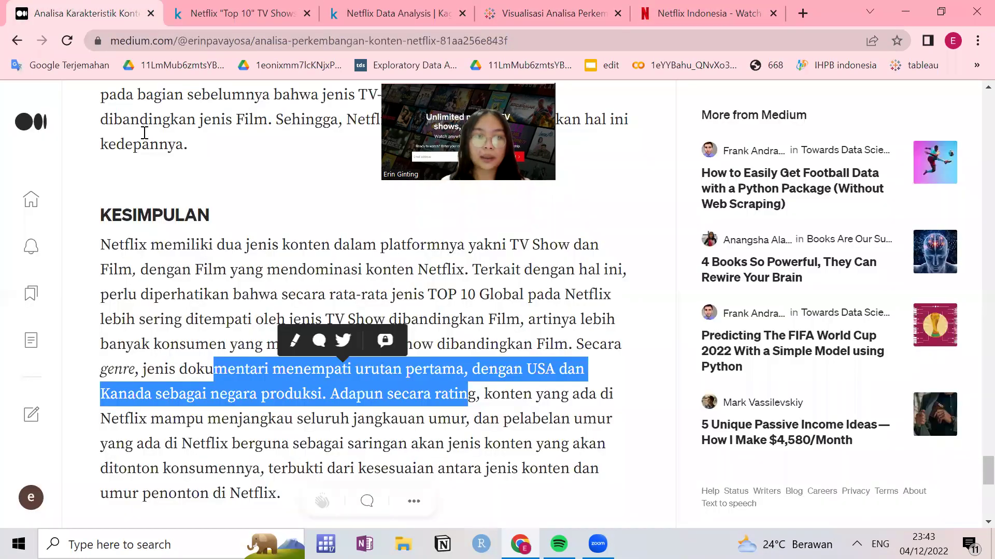
left_click(337, 399)
left_click_drag(434, 374, 468, 396)
left_click(512, 394)
double_click(490, 373)
left_click(300, 389)
left_click_drag(103, 388, 496, 485)
left_click(392, 410)
left_click(497, 486)
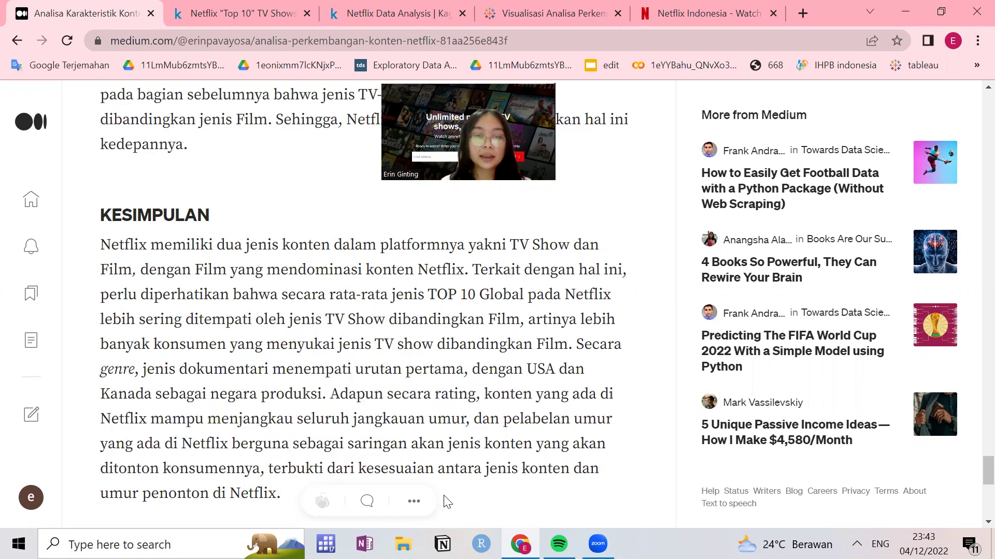
Step: Go over the conclusion's closing lines on age coverage and age labelling as a content filter, selecting the text being discussed
left_click_drag(426, 420, 498, 422)
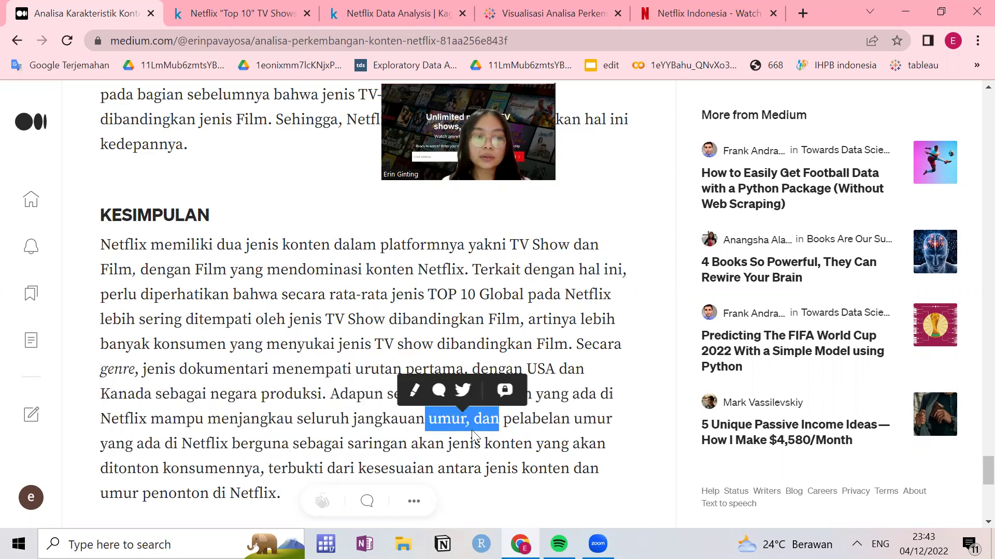
left_click_drag(355, 391, 399, 420)
left_click_drag(490, 420, 269, 484)
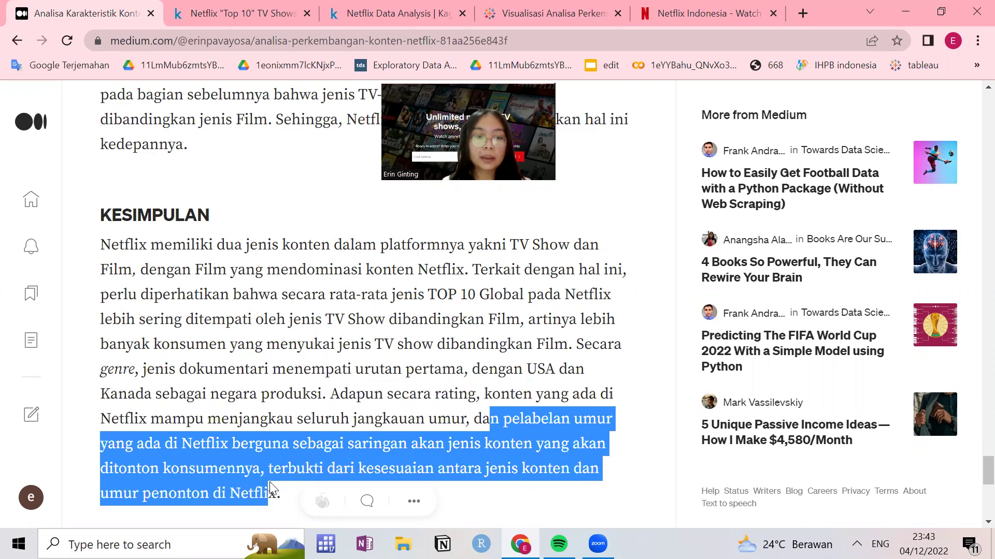
left_click(339, 460)
left_click_drag(249, 444, 480, 444)
left_click(437, 460)
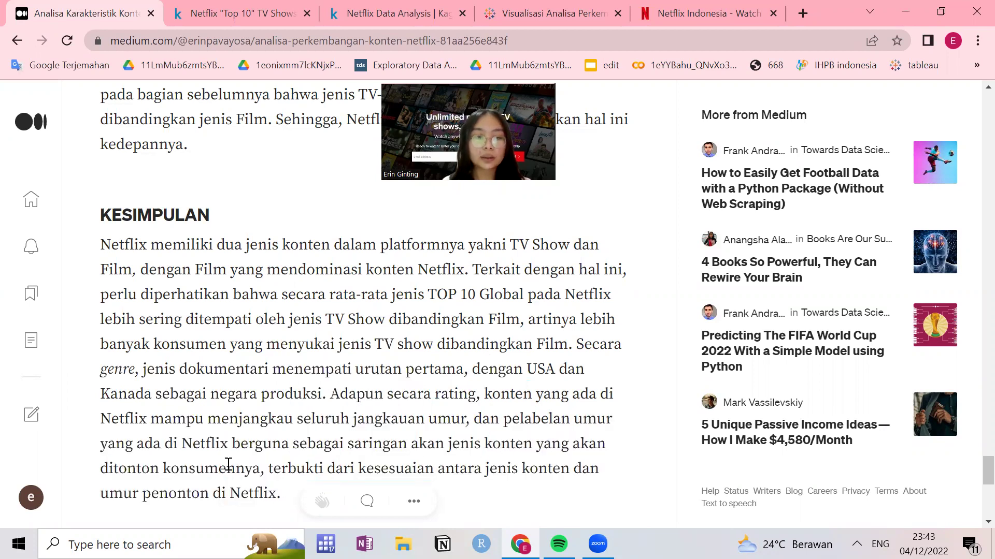
left_click_drag(196, 462, 283, 493)
left_click(263, 467)
left_click(246, 471)
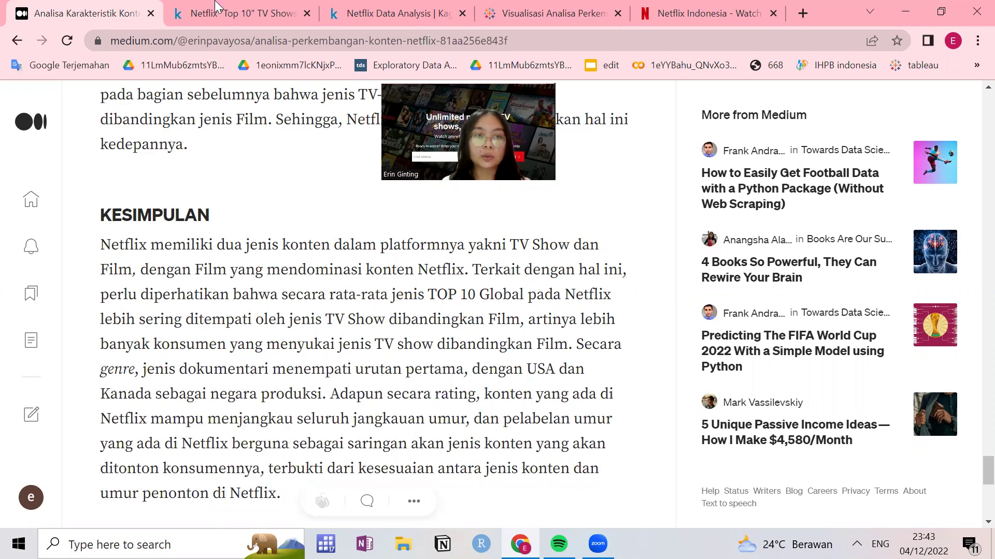
Step: Switch to the Tableau dashboard and filter its charts by the TV-Y bar in the Ratings chart
left_click(666, 7)
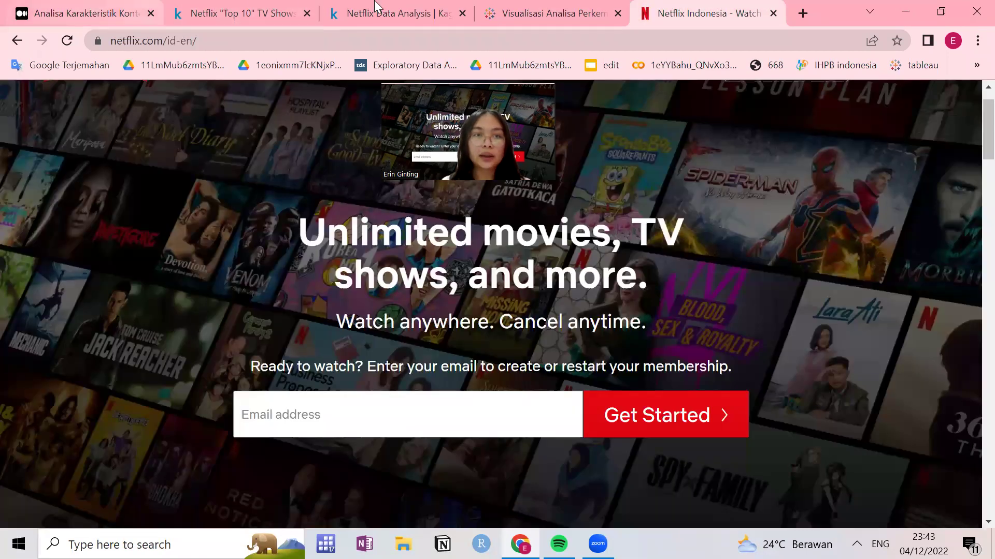
left_click(531, 7)
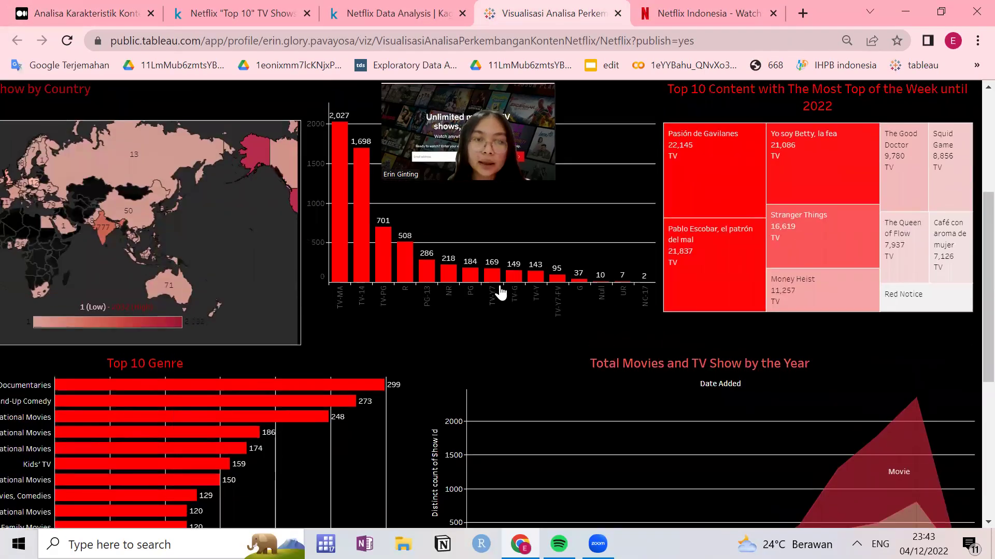
left_click(536, 288)
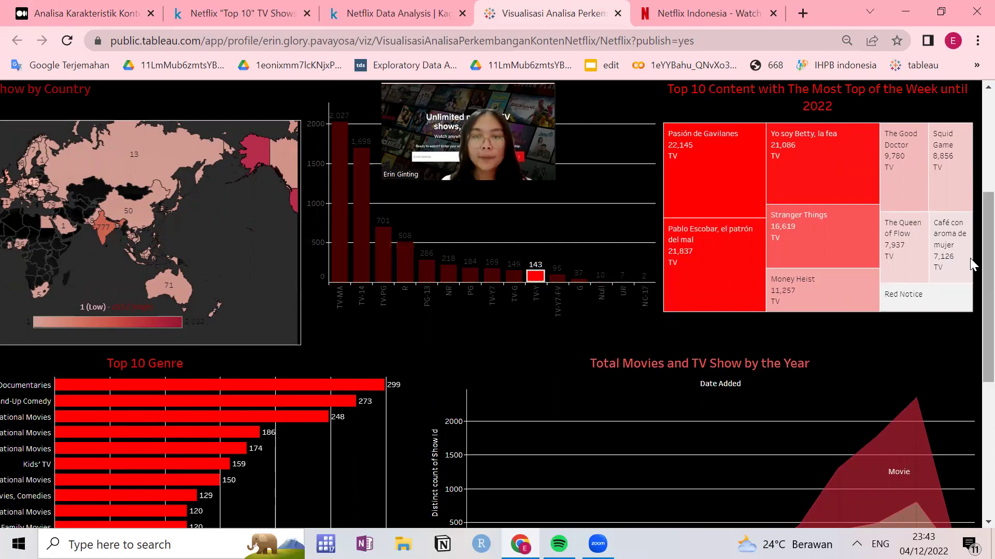
Step: Examine the genre labels in the Top 10 Genre chart and the other charts for the selected TV-Y rating
scroll(969, 272, "down", 1)
scroll(418, 451, "down", 1)
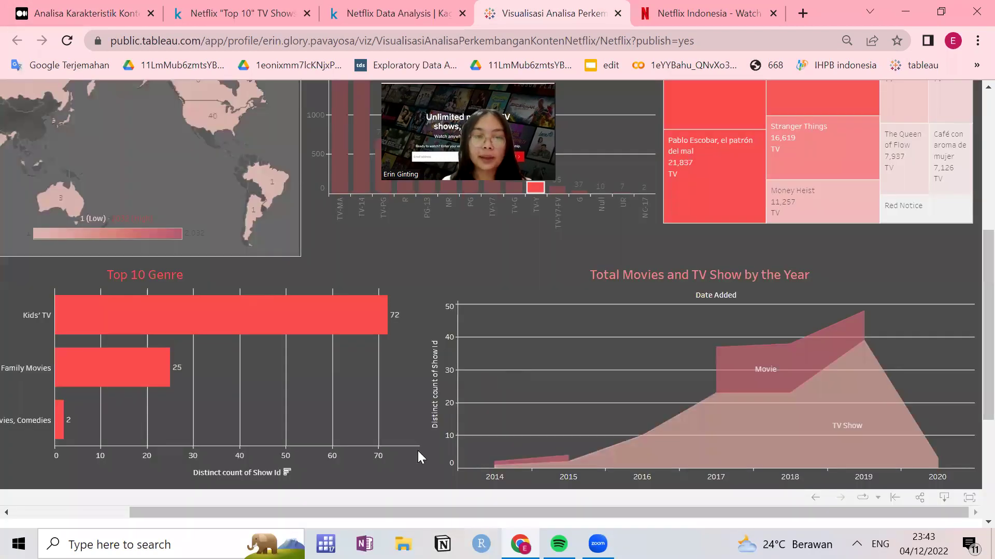
left_click_drag(279, 513, 163, 513)
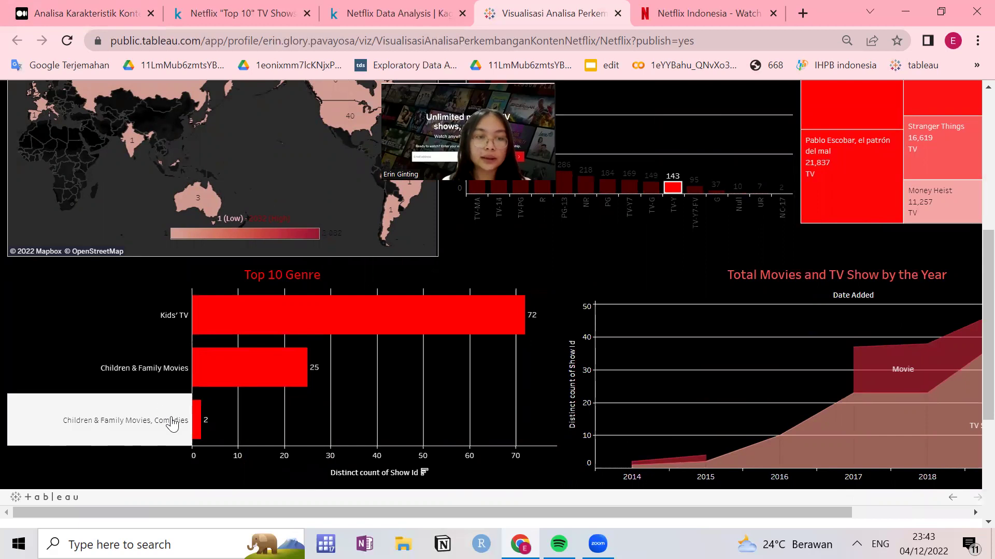
scroll(971, 326, "up", 2)
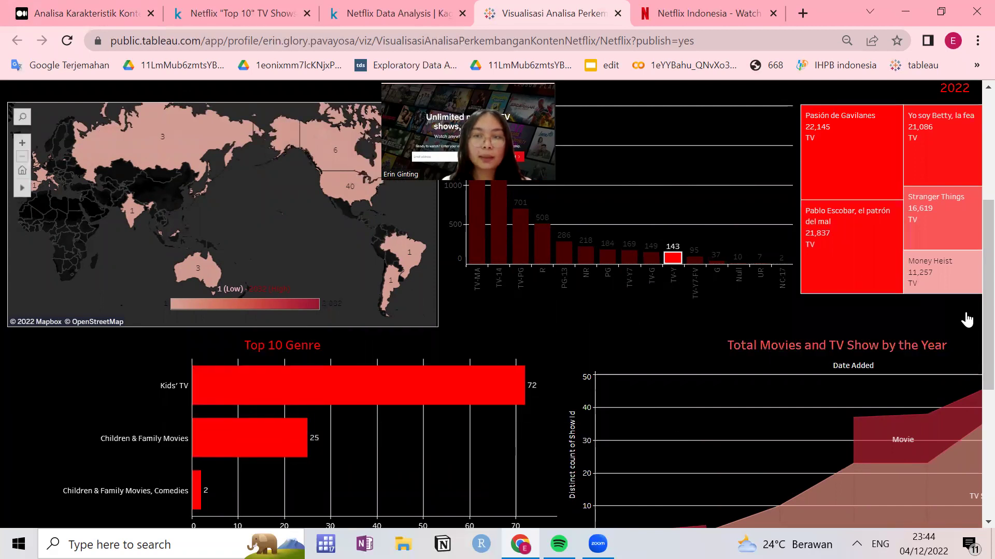
scroll(968, 295, "up", 2)
scroll(675, 248, "down", 2)
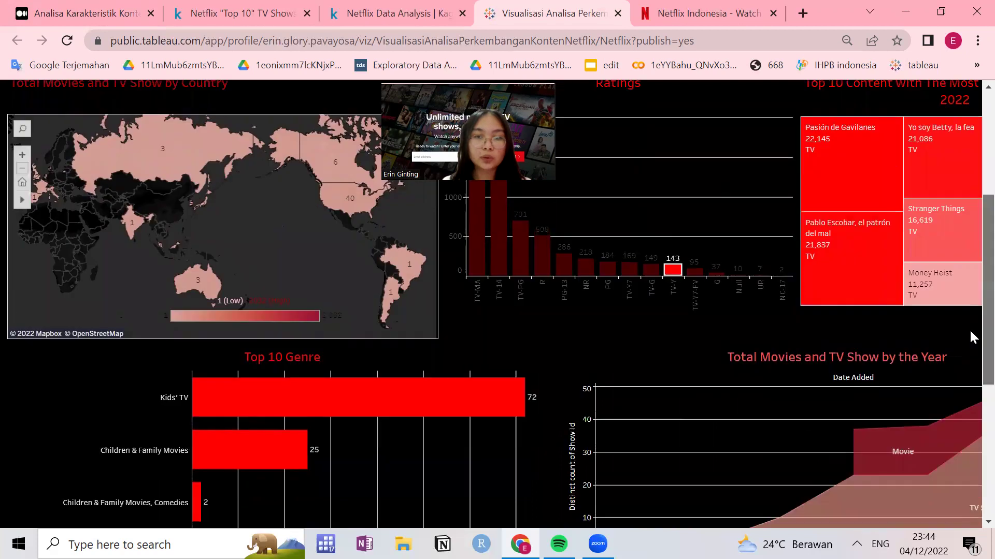
scroll(972, 337, "down", 1)
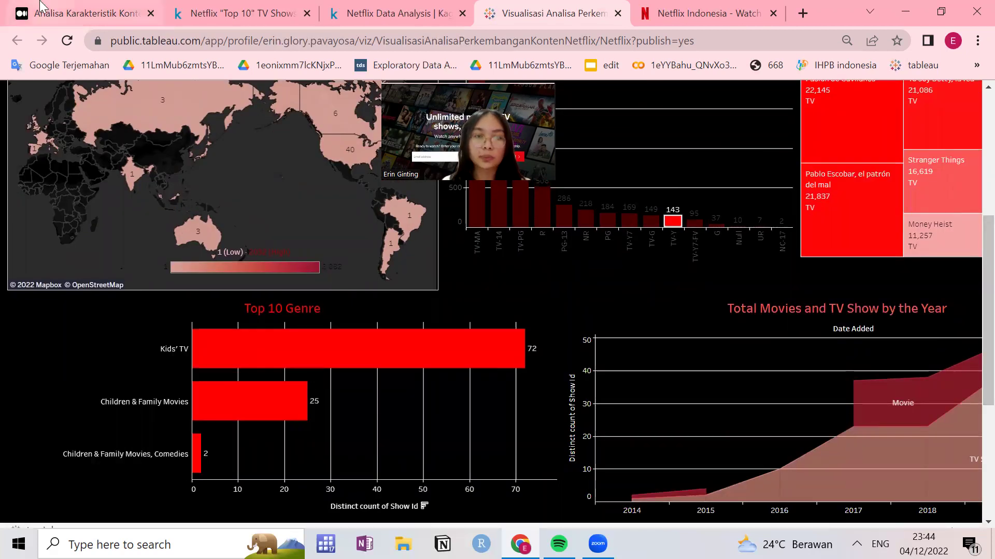
Step: Switch to the Medium article, go back to its beginning and point out the introductory paragraph about Netflix by selecting its text
left_click(236, 5)
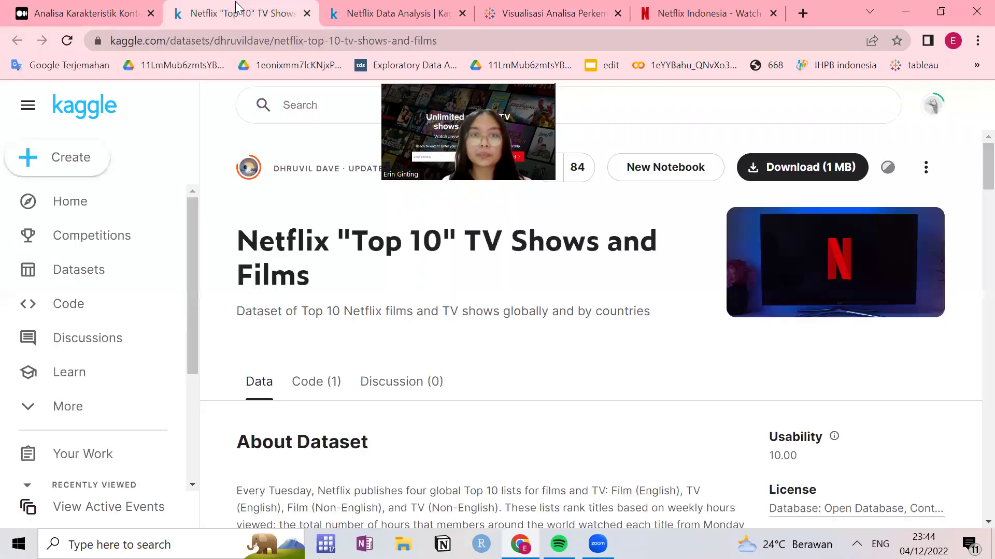
left_click(76, 7)
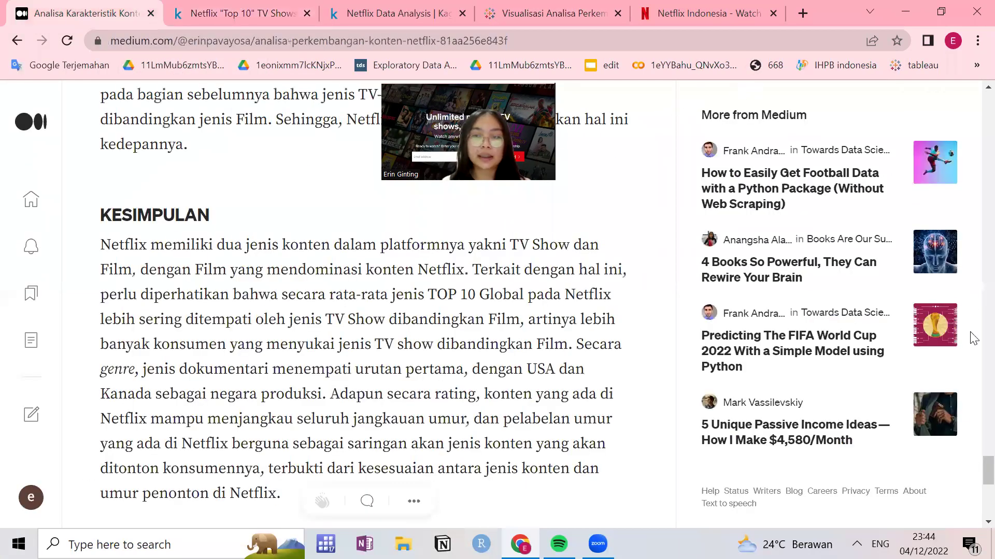
scroll(973, 491, "down", 2)
left_click_drag(973, 482, 972, 99)
scroll(178, 421, "up", 2)
left_click_drag(100, 302, 259, 382)
left_click(364, 433)
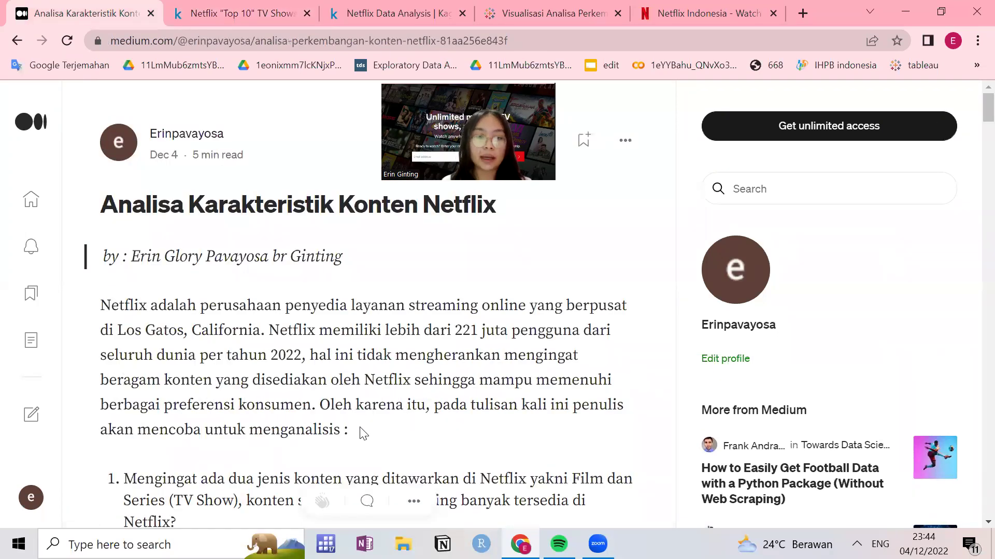